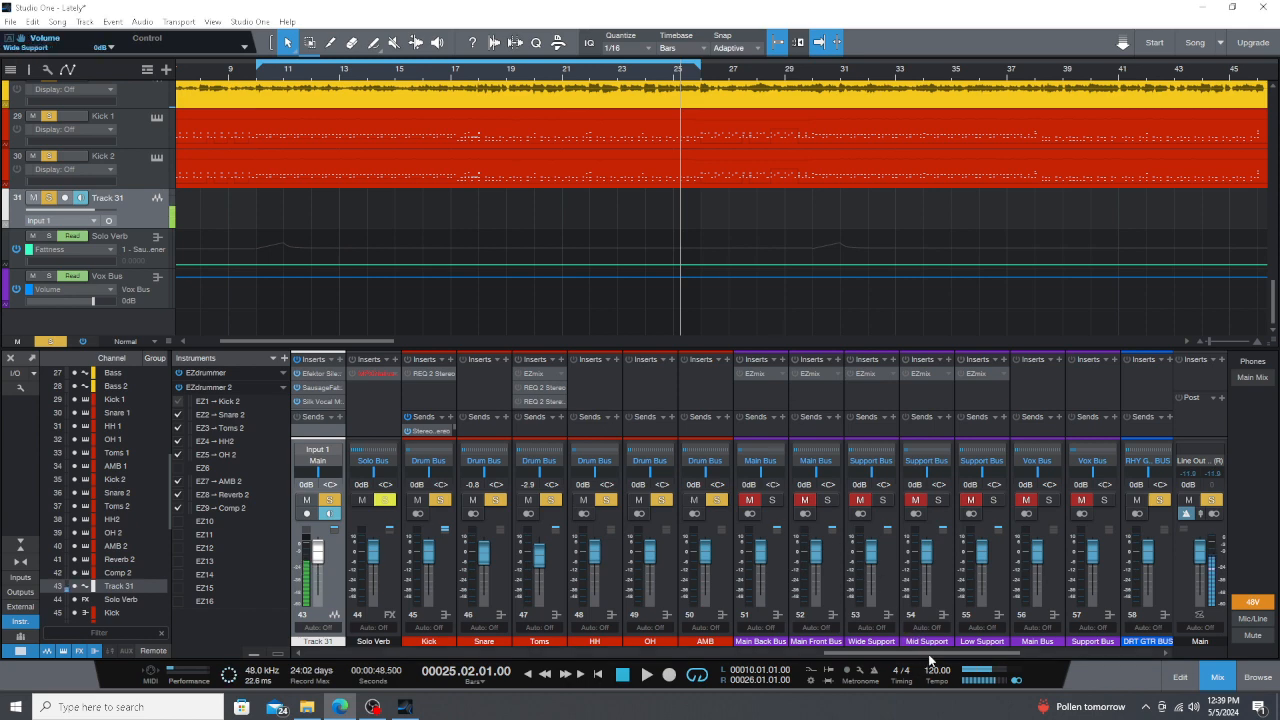
Step: Open the Mix Bus compressor, activate it and set its ratio to 4:1
left_click_drag(930, 660, 1058, 660)
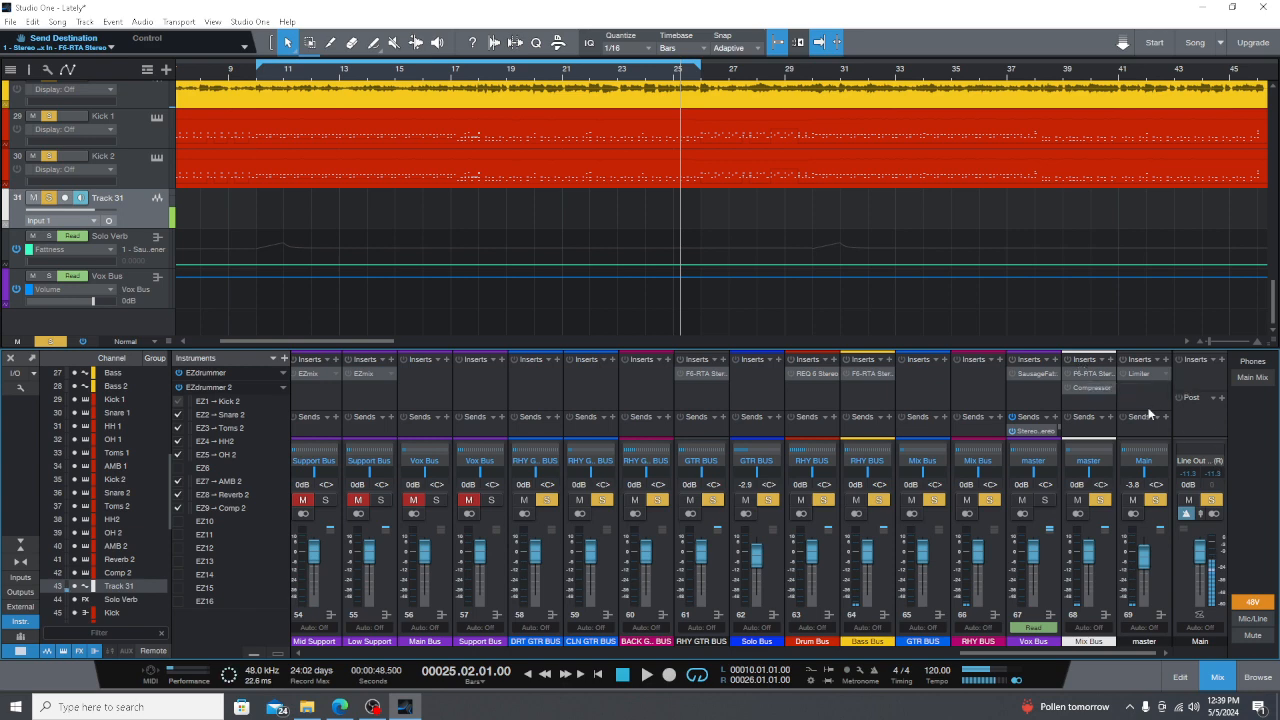
left_click(1090, 388)
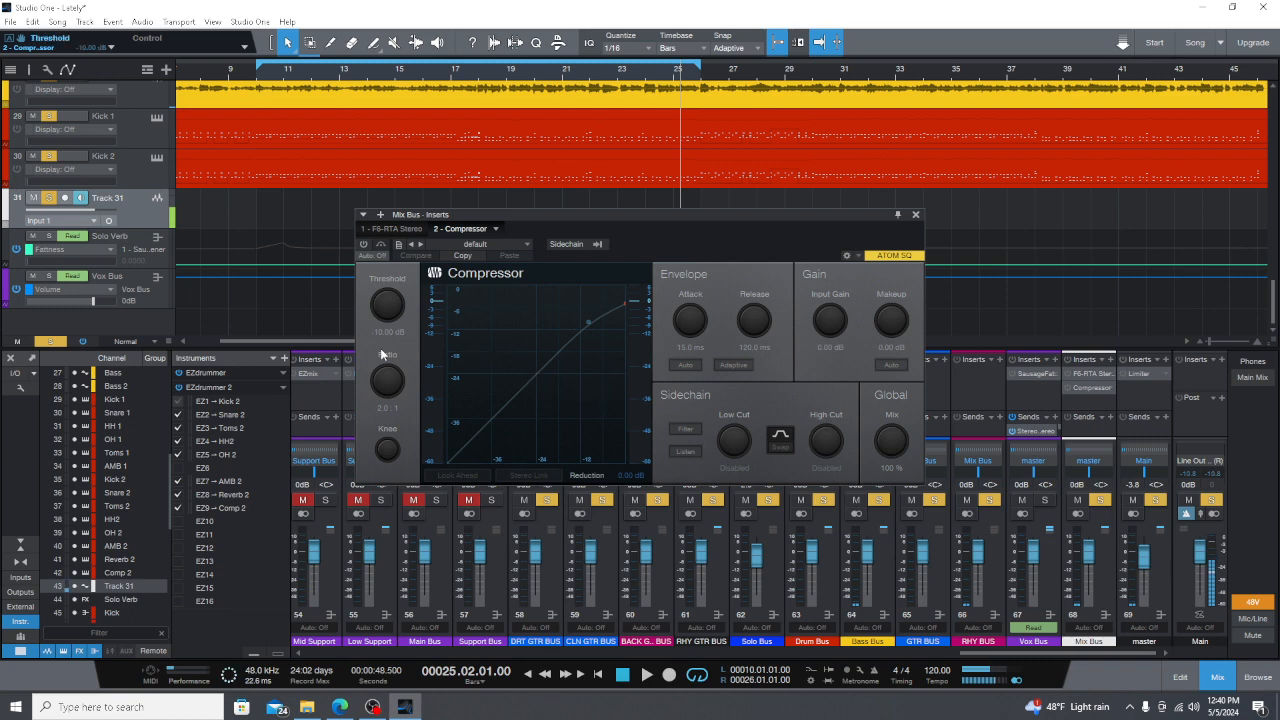
left_click(364, 244)
left_click(387, 407)
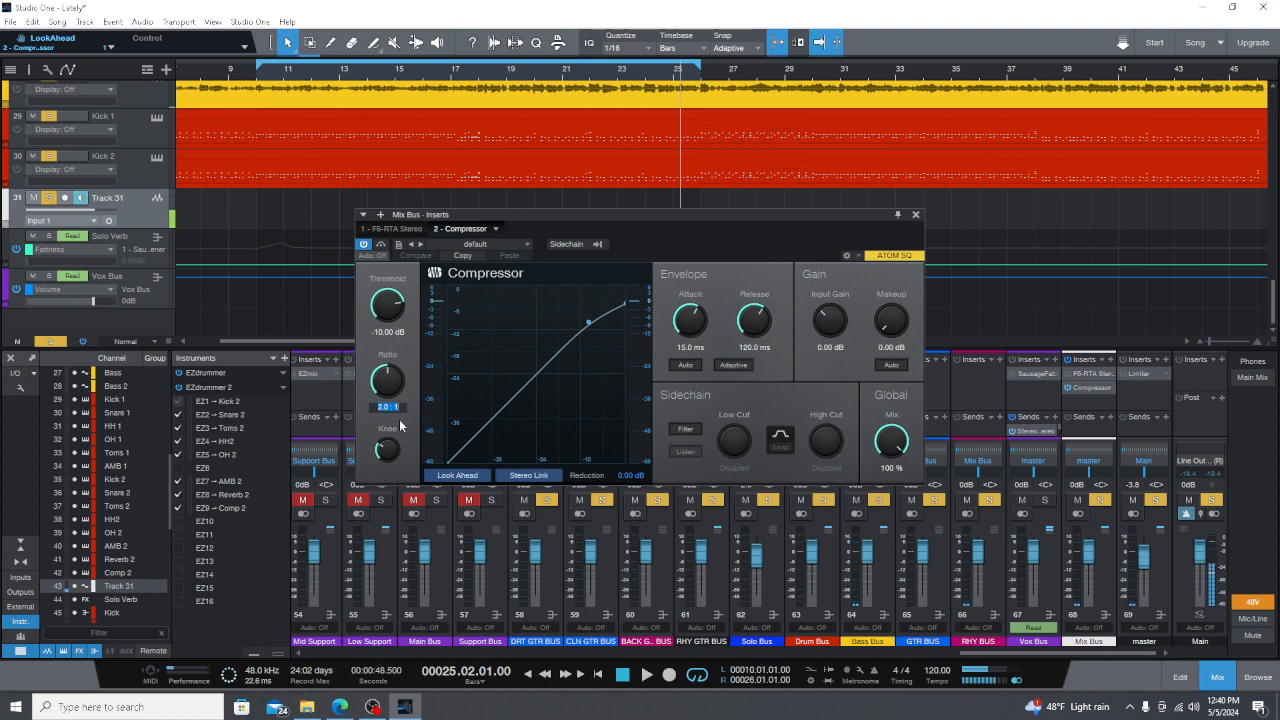
type("4:1")
key("Return")
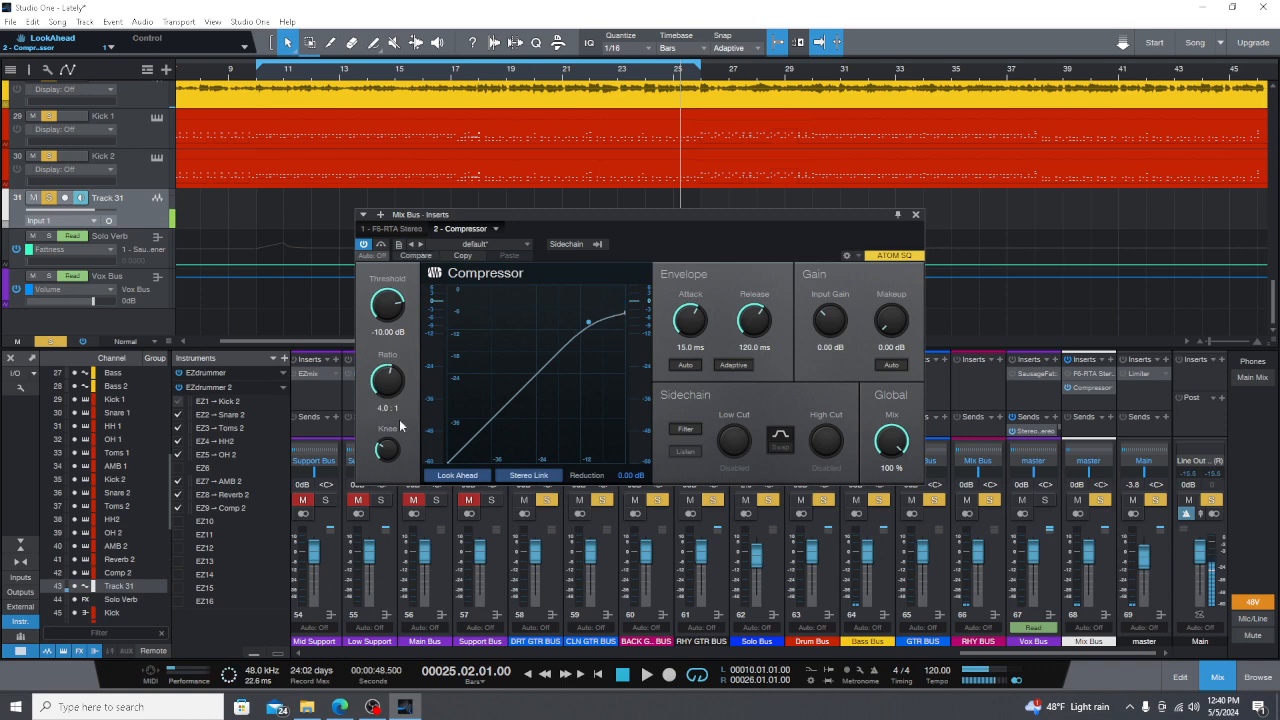
Step: Play the looped section while switching the Mix Bus compressor off and on and toggling its bypass to compare the sound, then stop playback
left_click(363, 245)
key("space")
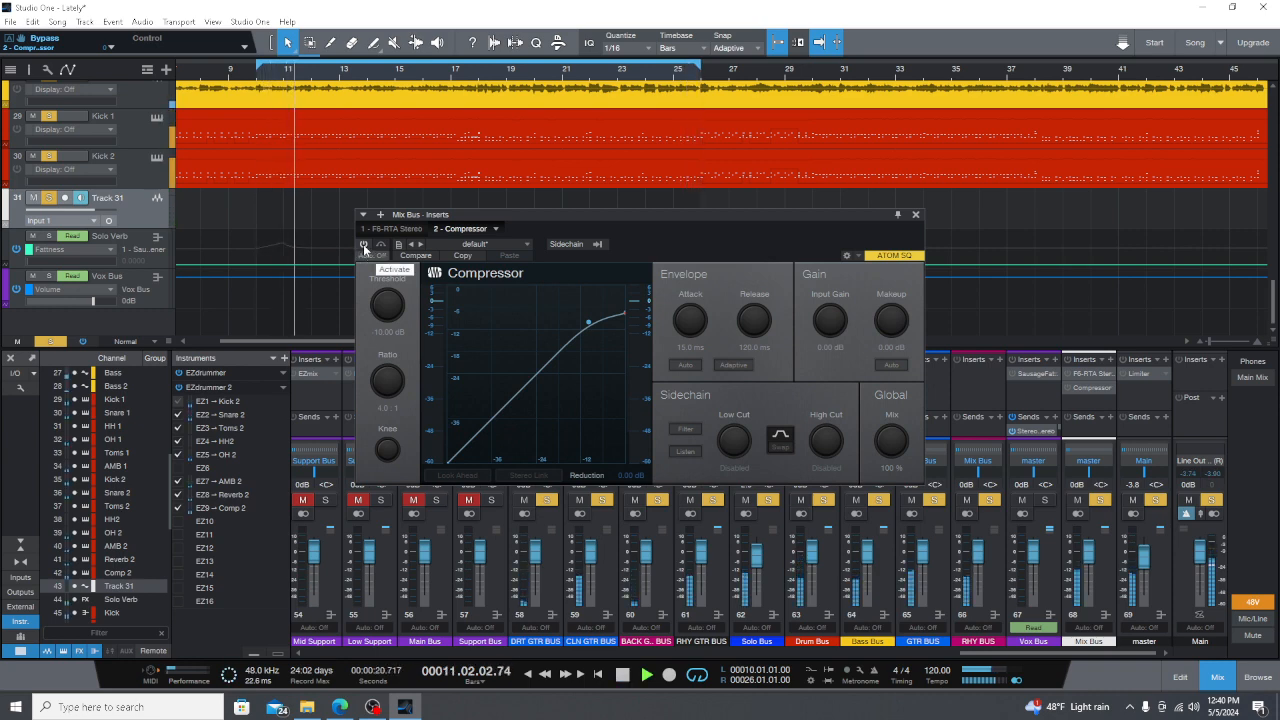
left_click(364, 246)
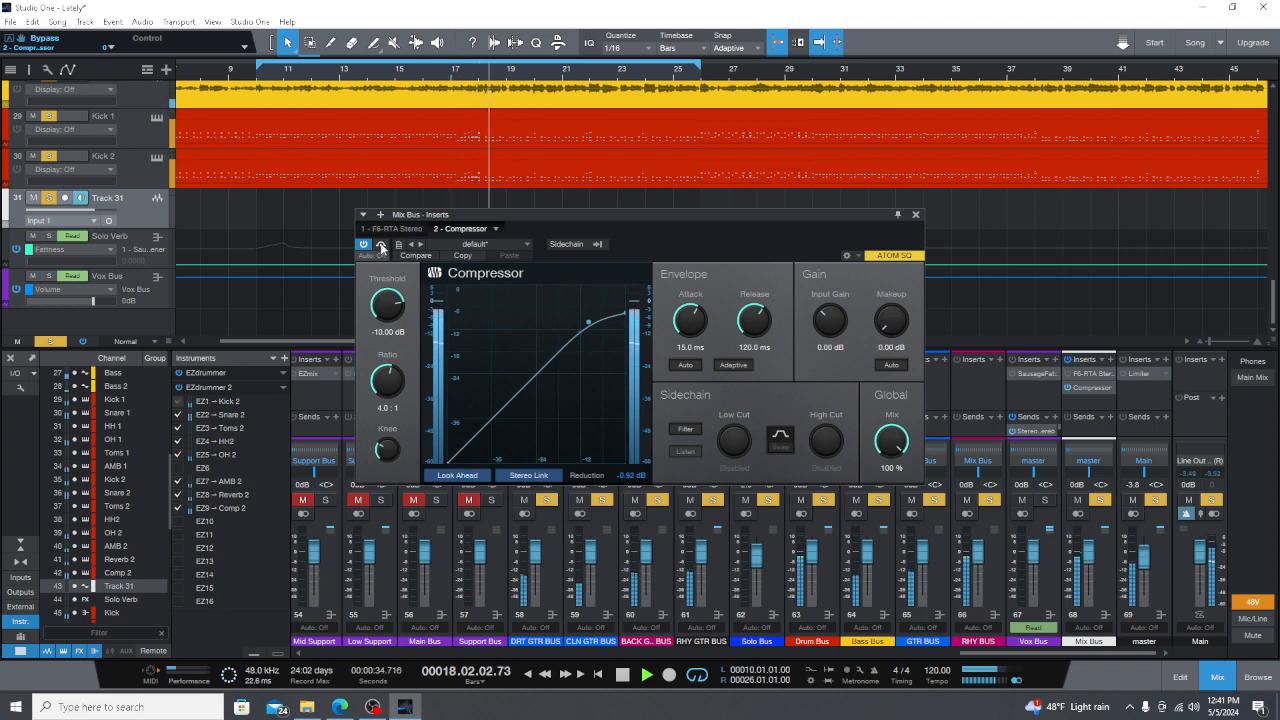
left_click(380, 246)
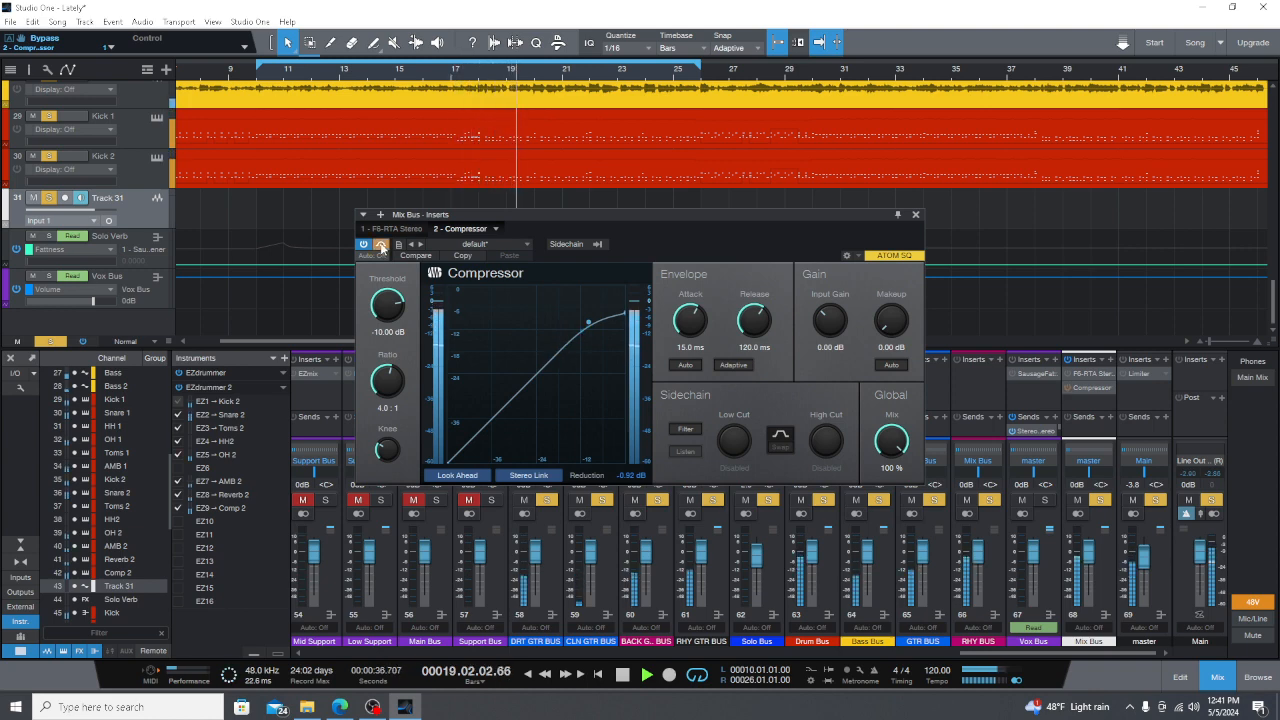
left_click(380, 246)
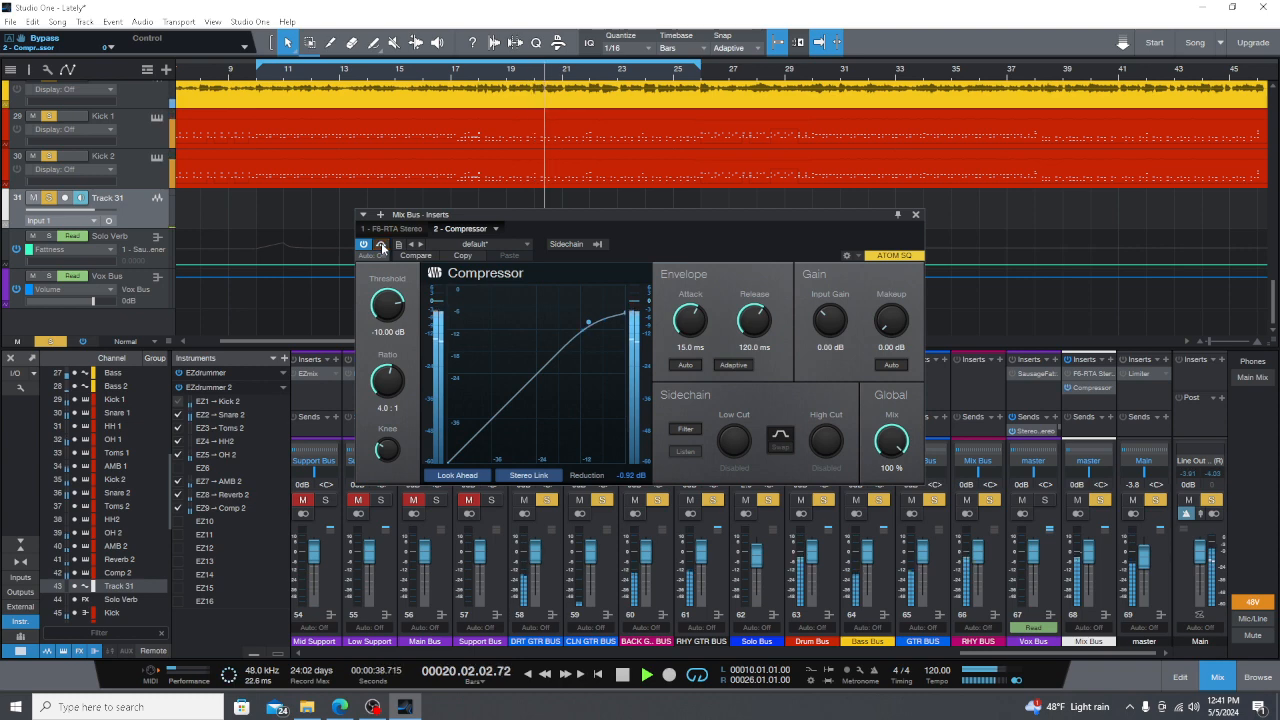
key("space")
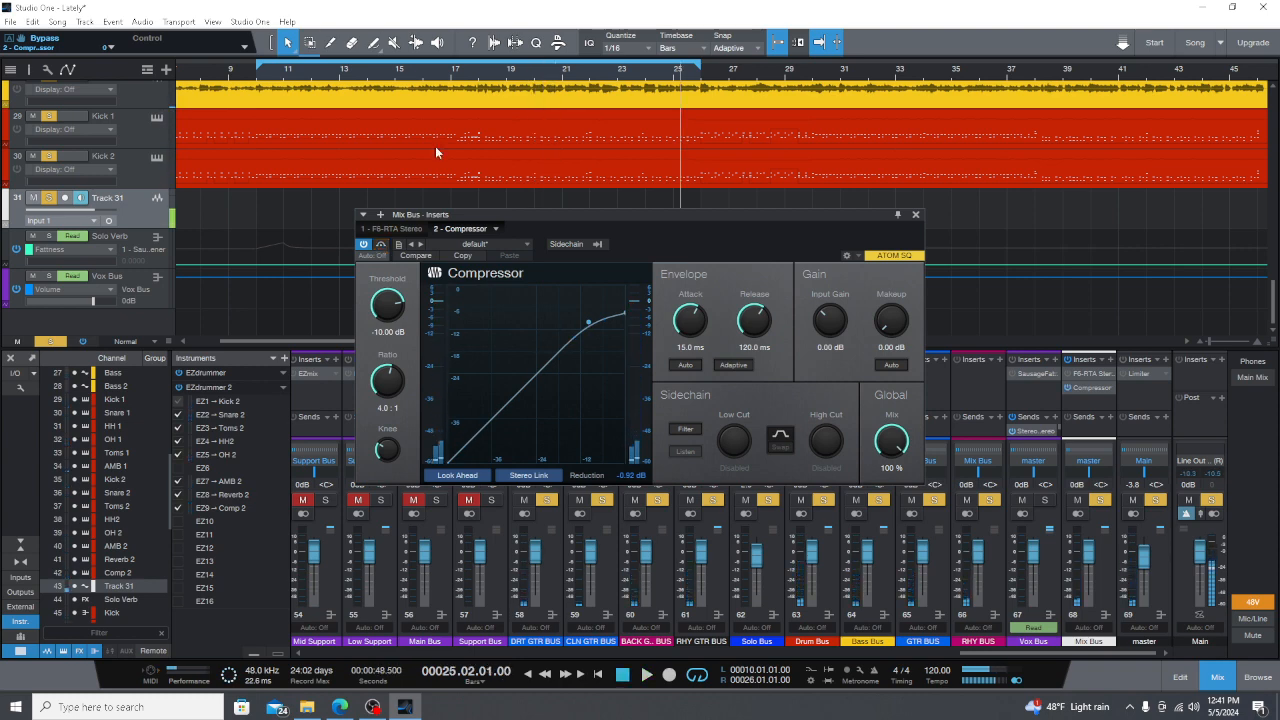
Step: Set the compressor ratio to 8:1 and compare the mix during playback with the compressor deactivated and reactivated
left_click(387, 408)
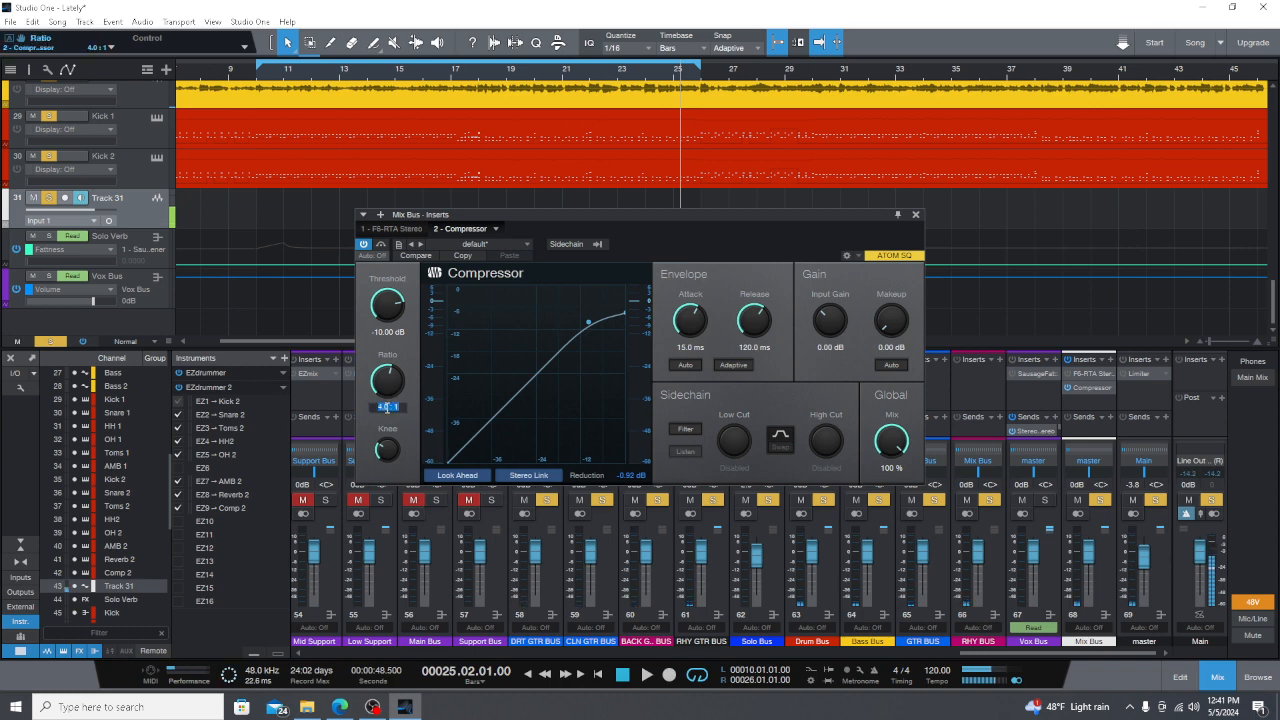
type("8:1")
key("Return")
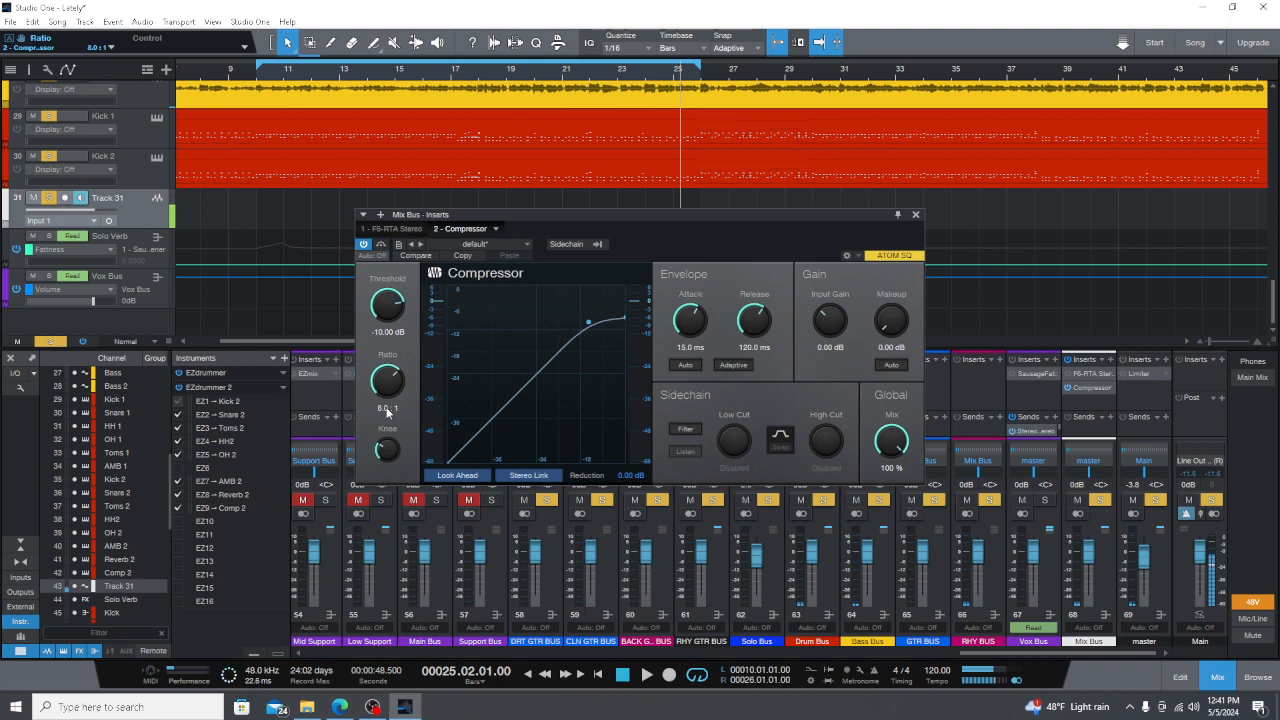
key("space")
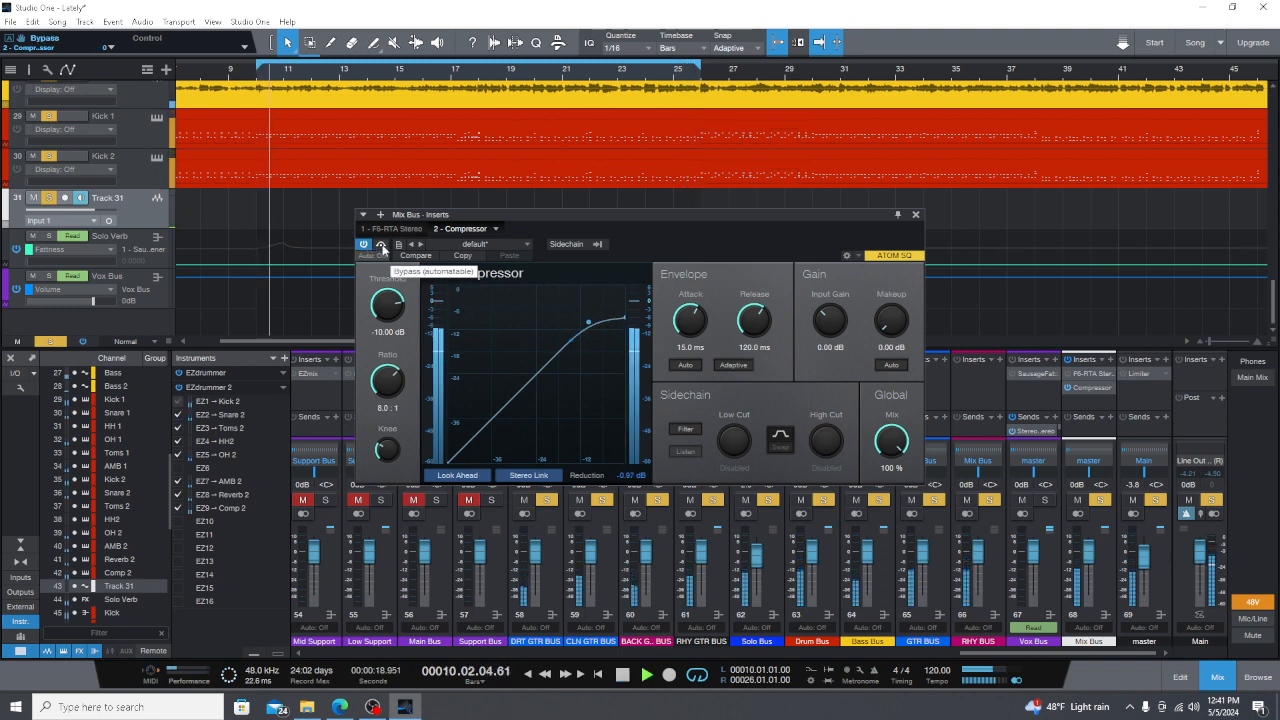
left_click(366, 246)
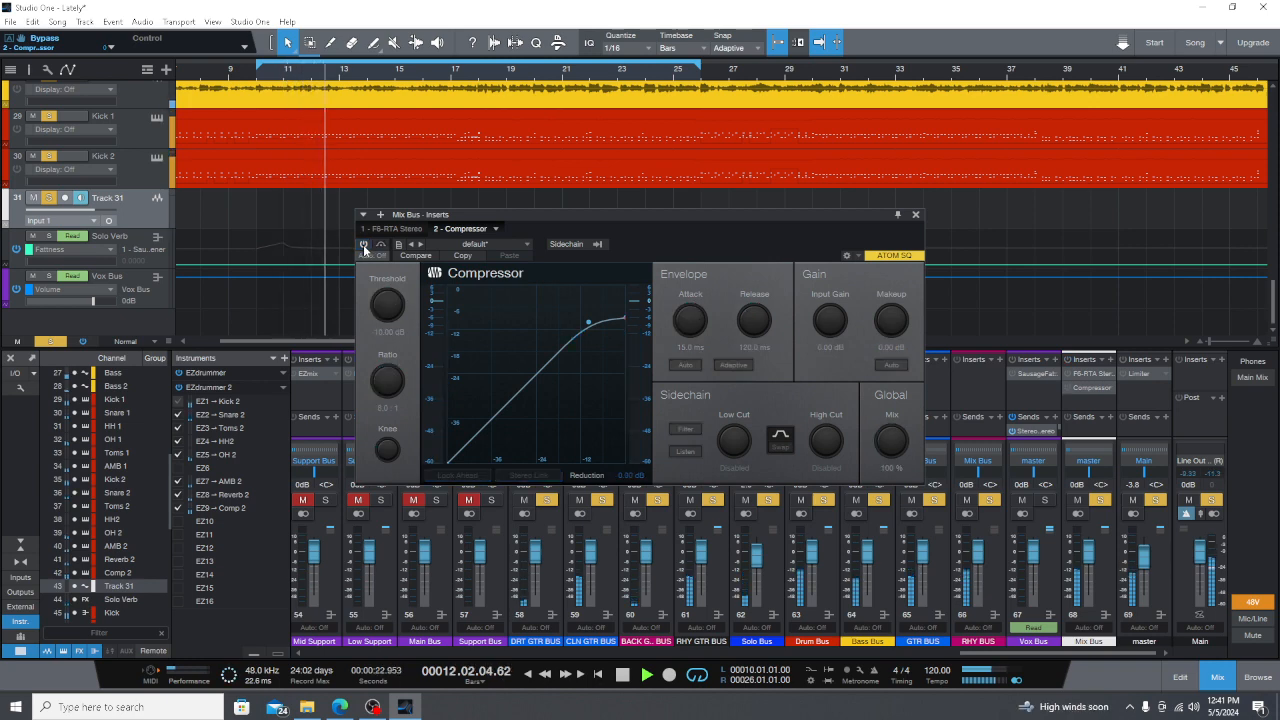
left_click(365, 246)
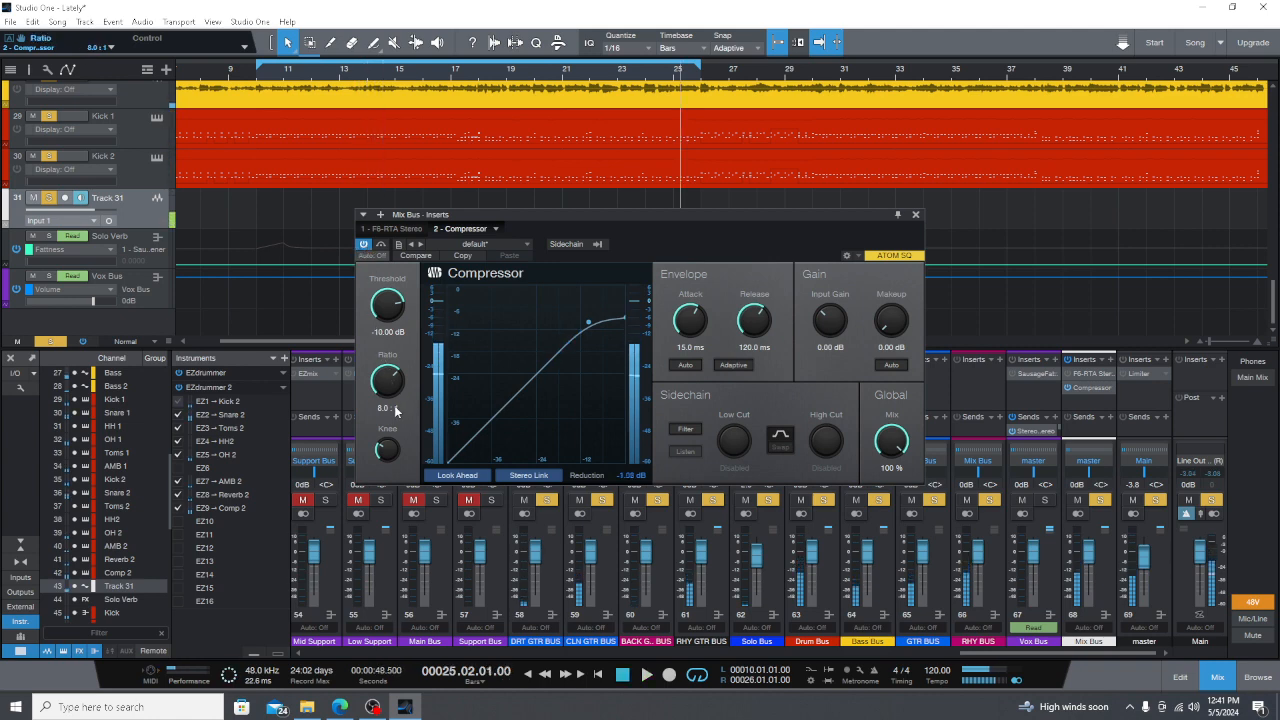
Step: Set the compressor ratio back to 4:1
double_click(388, 407)
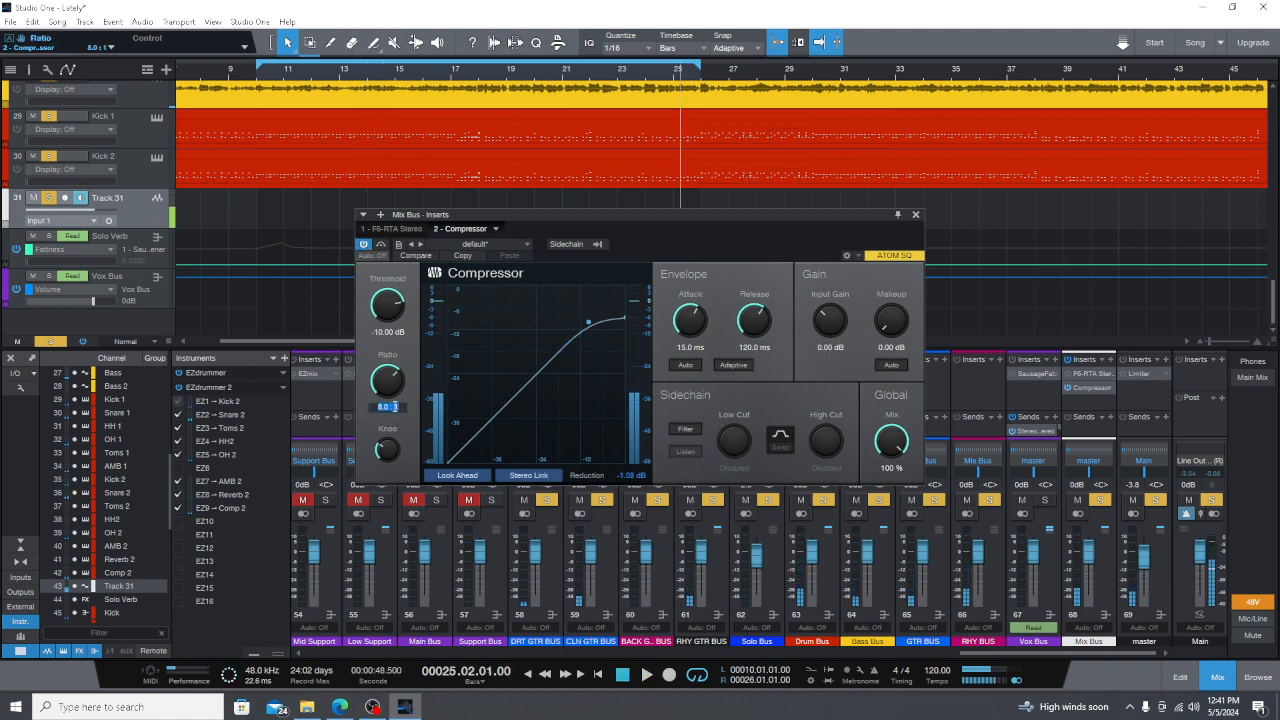
type("4:")
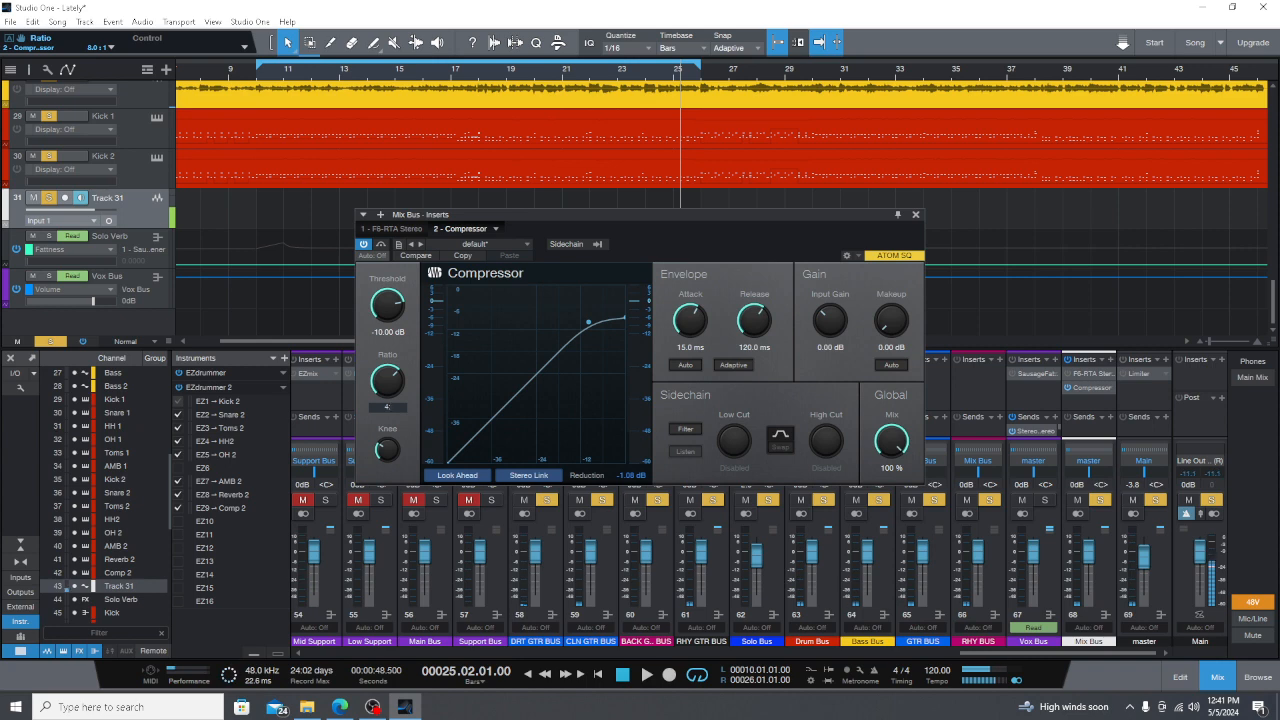
key("Return")
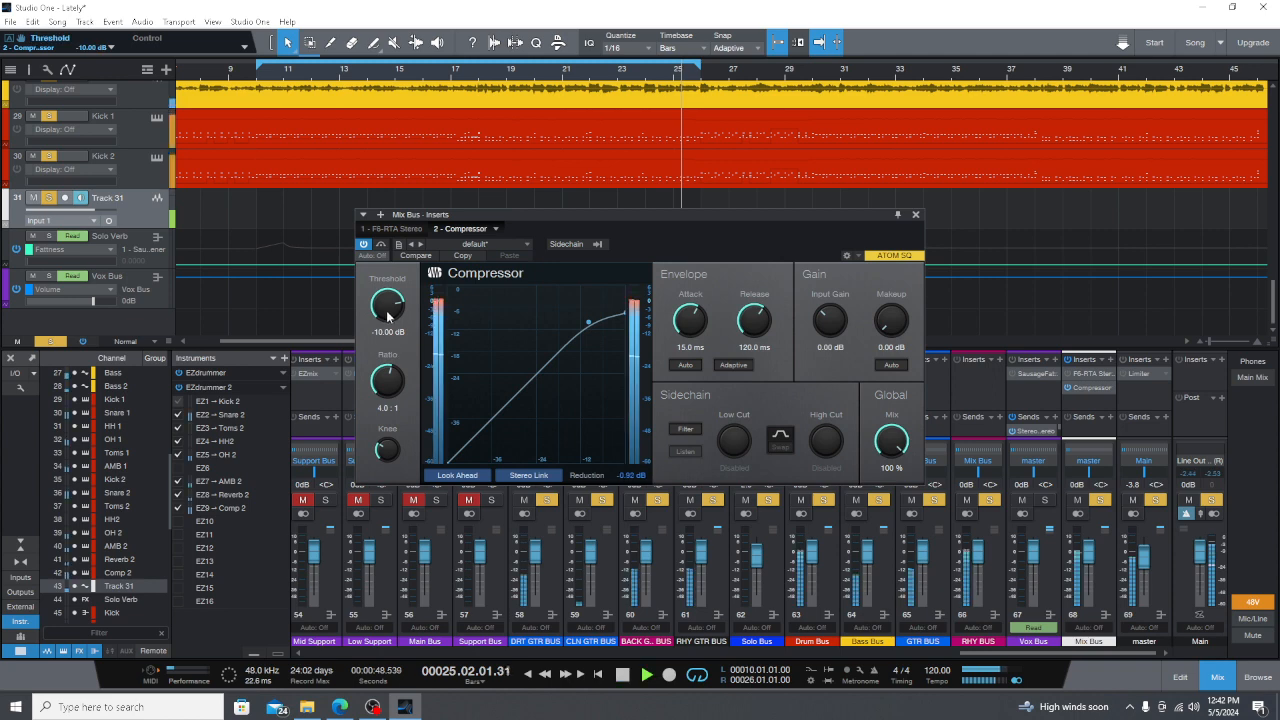
Step: During playback, raise the compressor threshold to about -1.44 dB, then lower it gradually to about -32.64 dB
left_click_drag(390, 315, 390, 275)
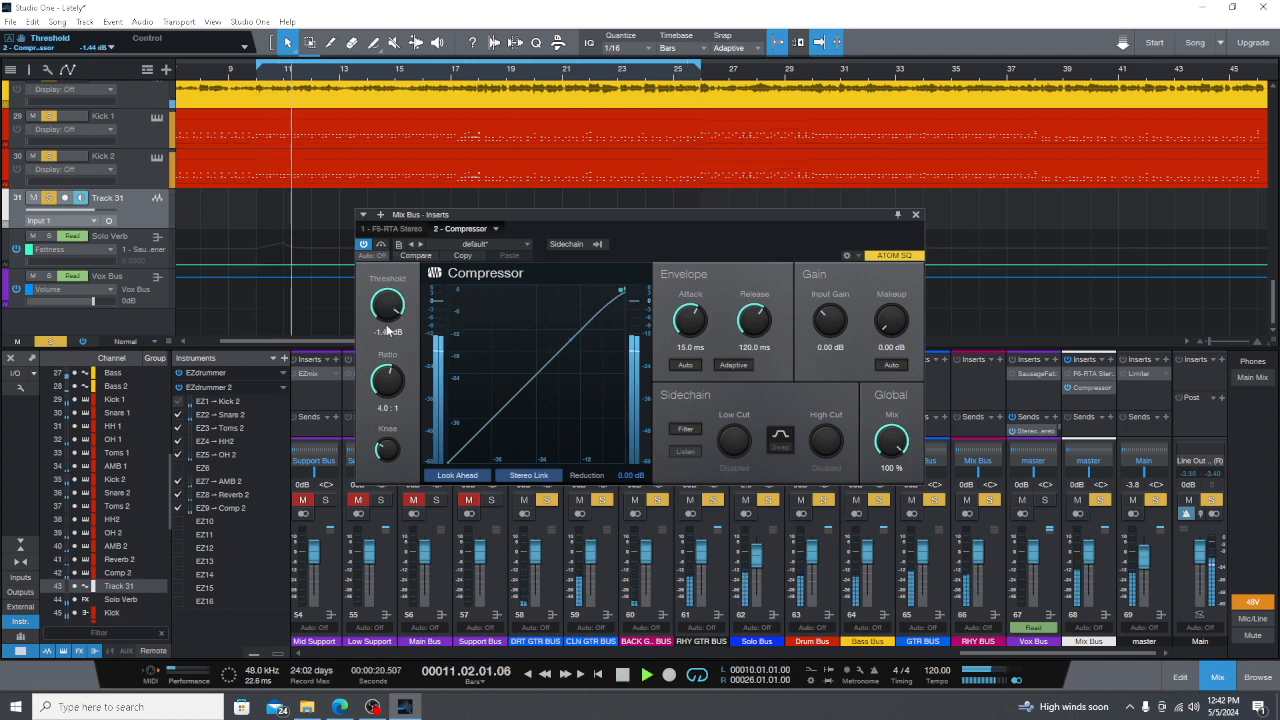
scroll(388, 324, "down", 5)
scroll(388, 324, "down", 3)
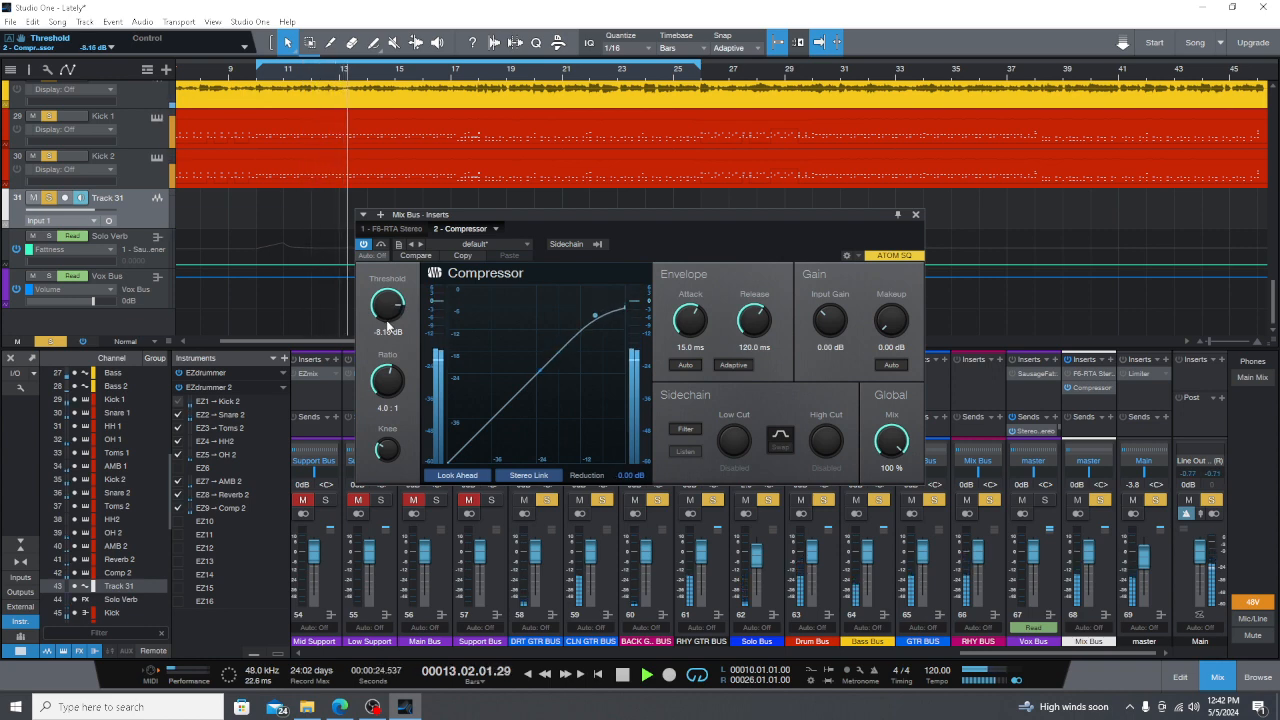
scroll(387, 326, "down", 7)
scroll(387, 326, "down", 7)
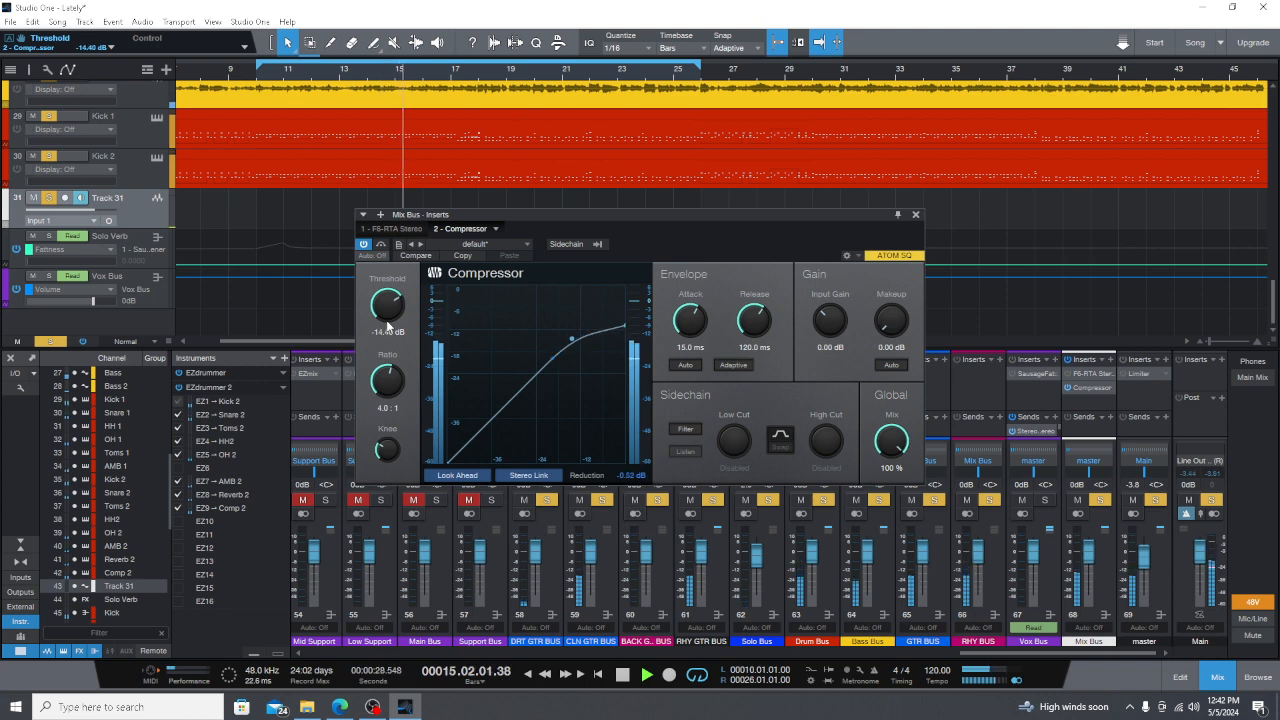
scroll(387, 326, "down", 9)
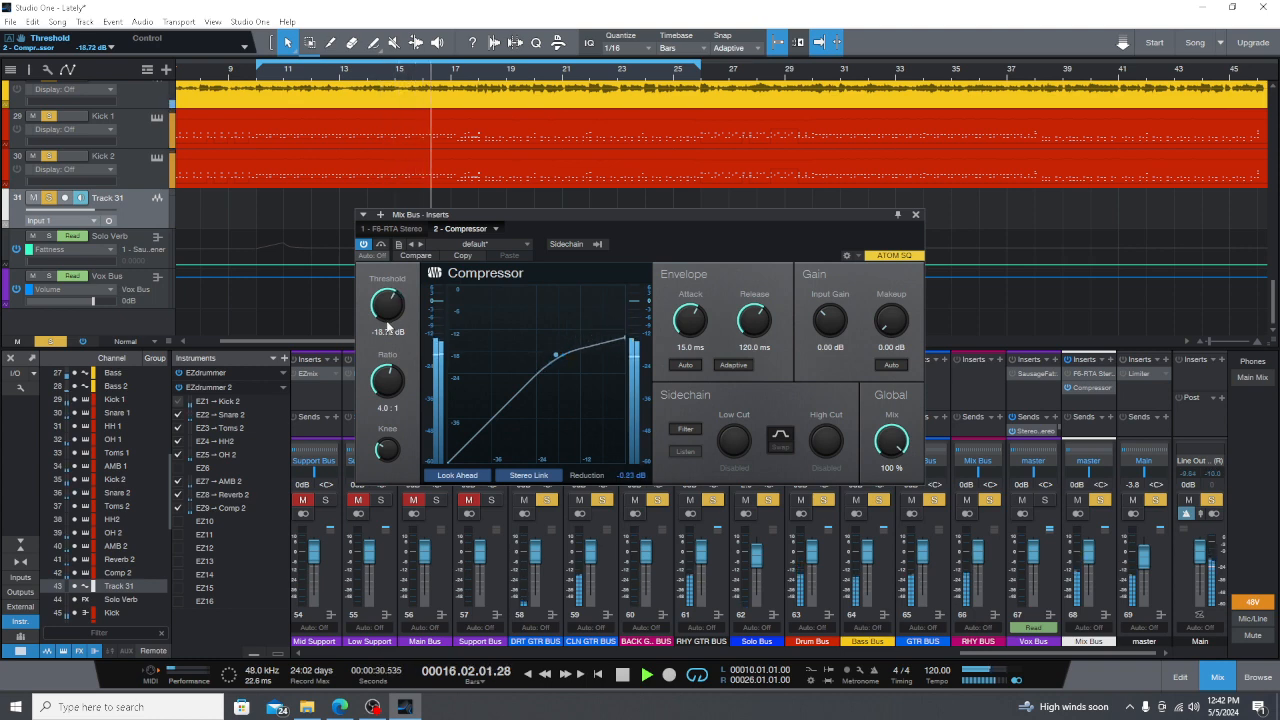
scroll(387, 326, "down", 5)
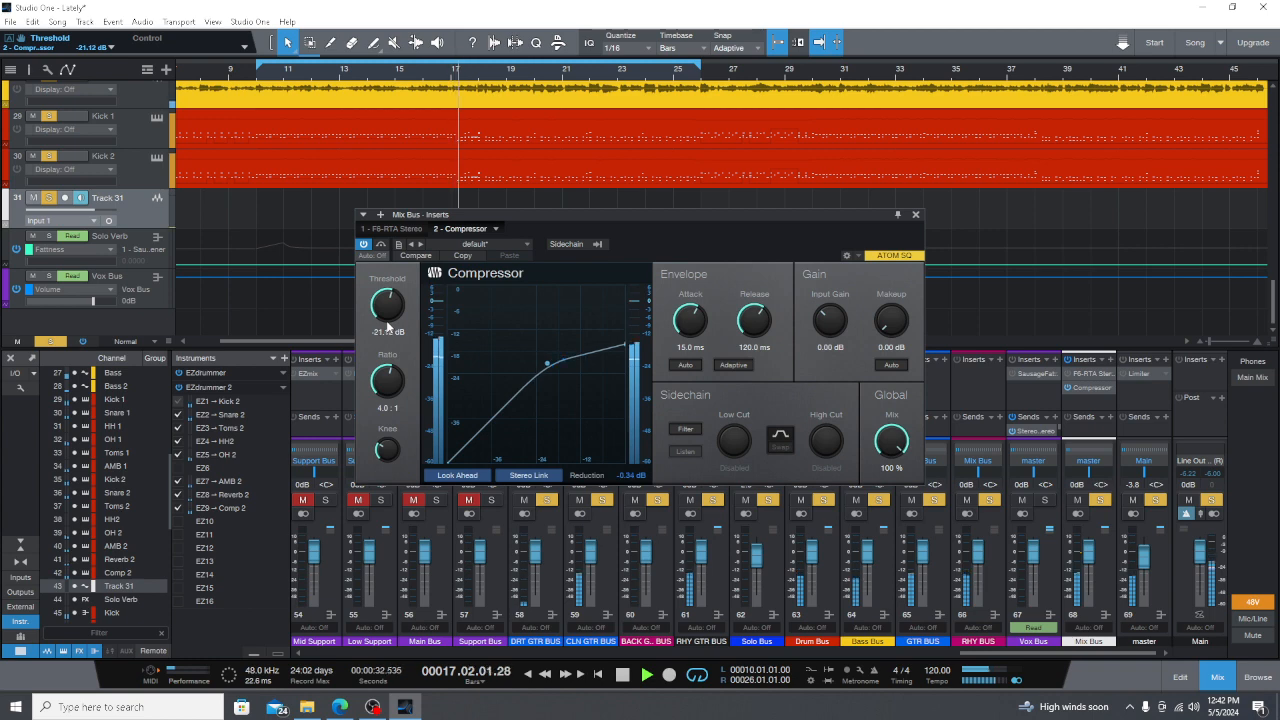
scroll(392, 320, "down", 6)
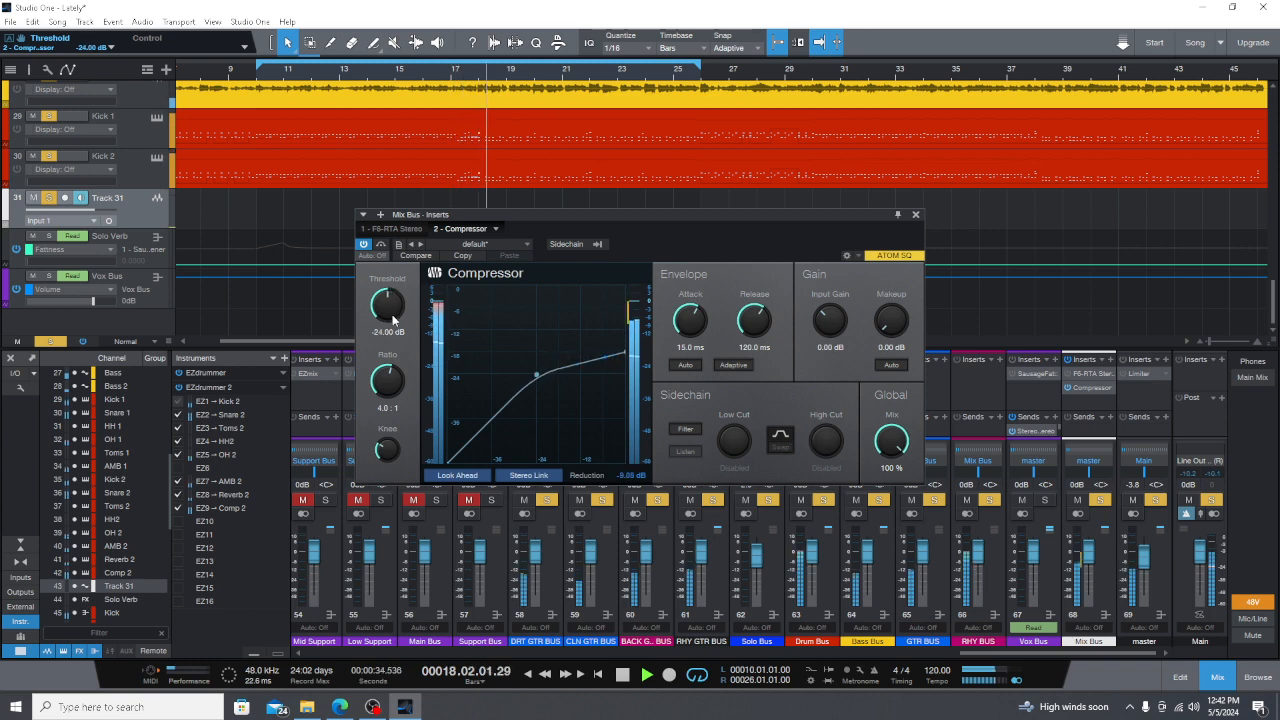
scroll(393, 320, "down", 18)
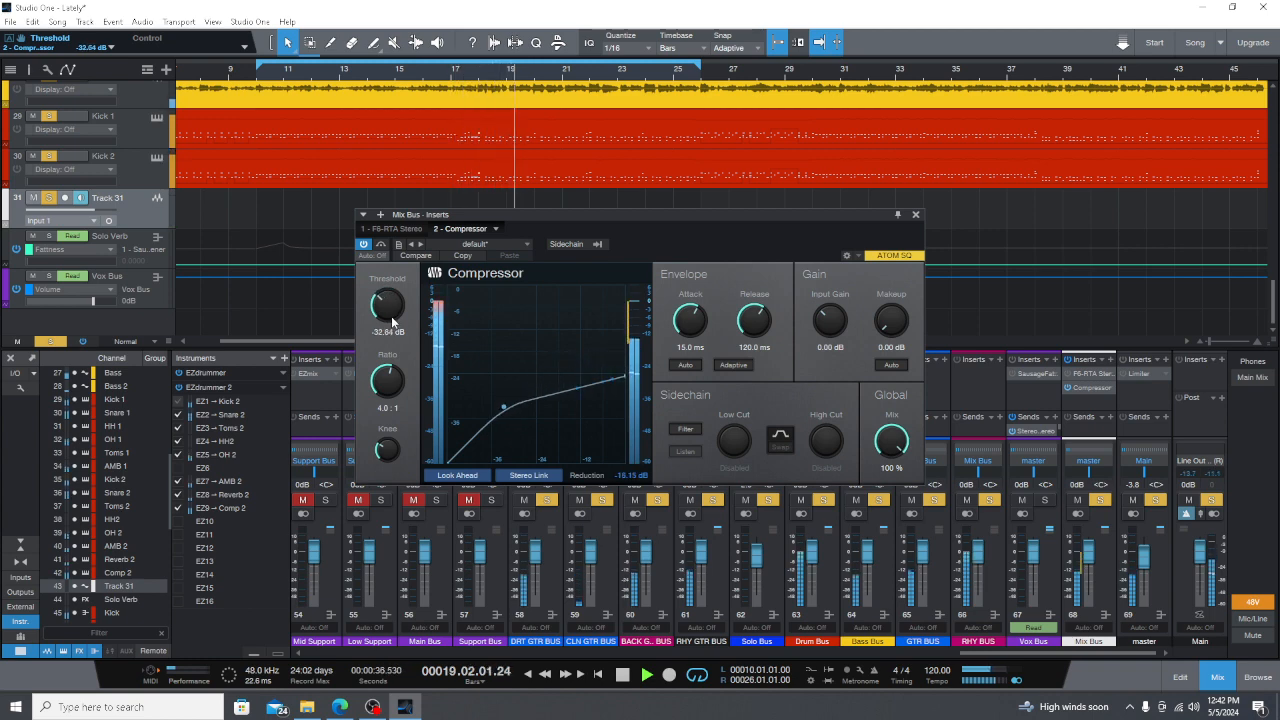
Step: Raise the compressor threshold gradually to about -7.68 dB during playback, then bring it down to about -10.56 dB
scroll(391, 318, "up", 2)
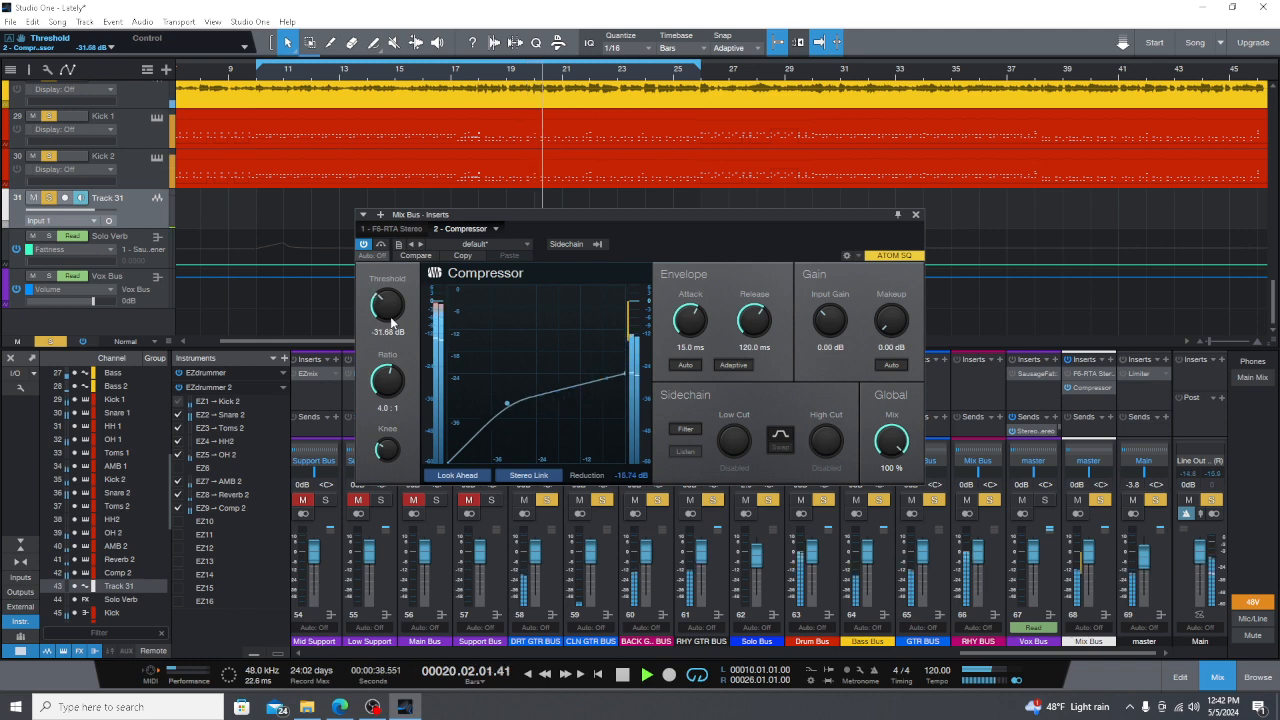
scroll(391, 318, "up", 15)
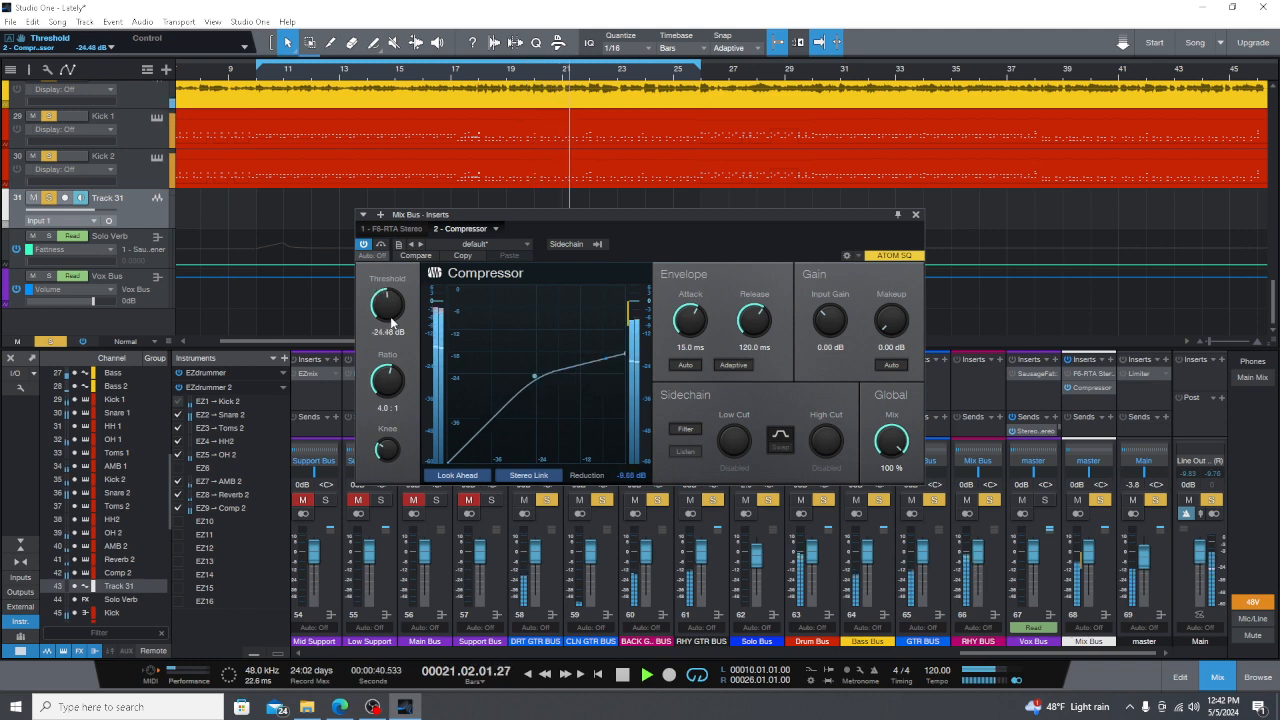
scroll(391, 318, "up", 8)
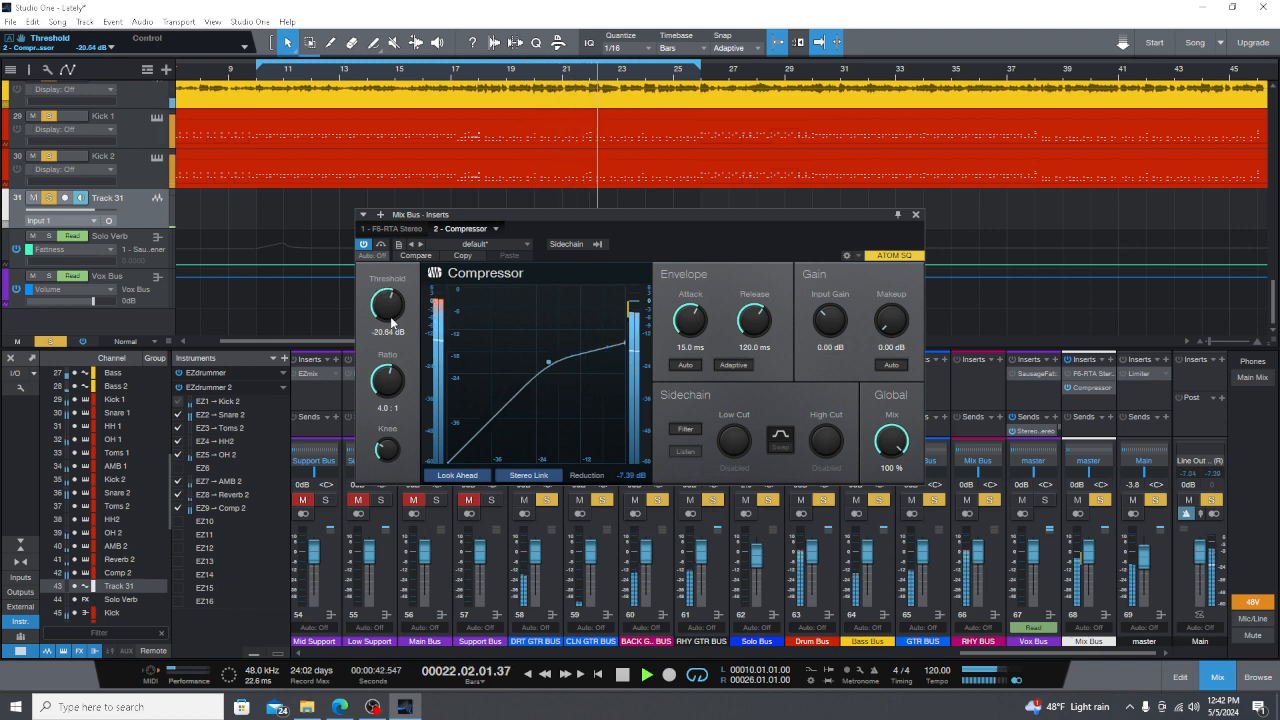
scroll(390, 316, "up", 5)
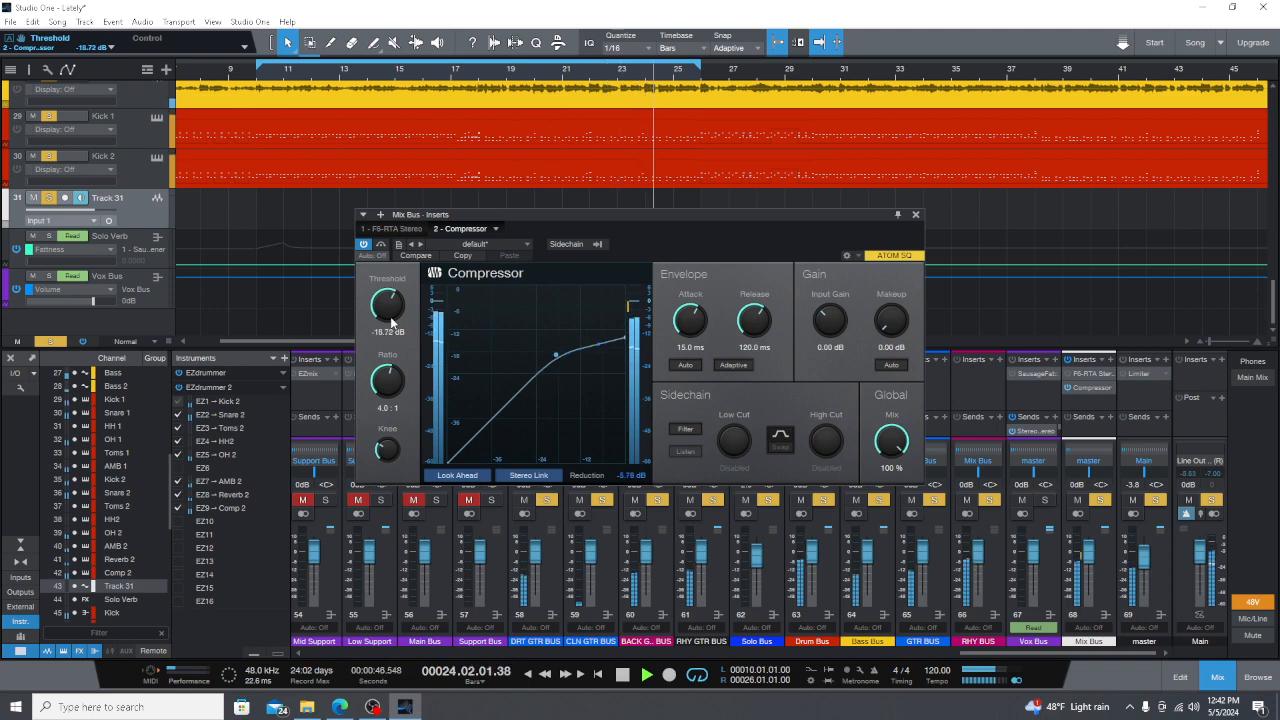
scroll(391, 320, "up", 1)
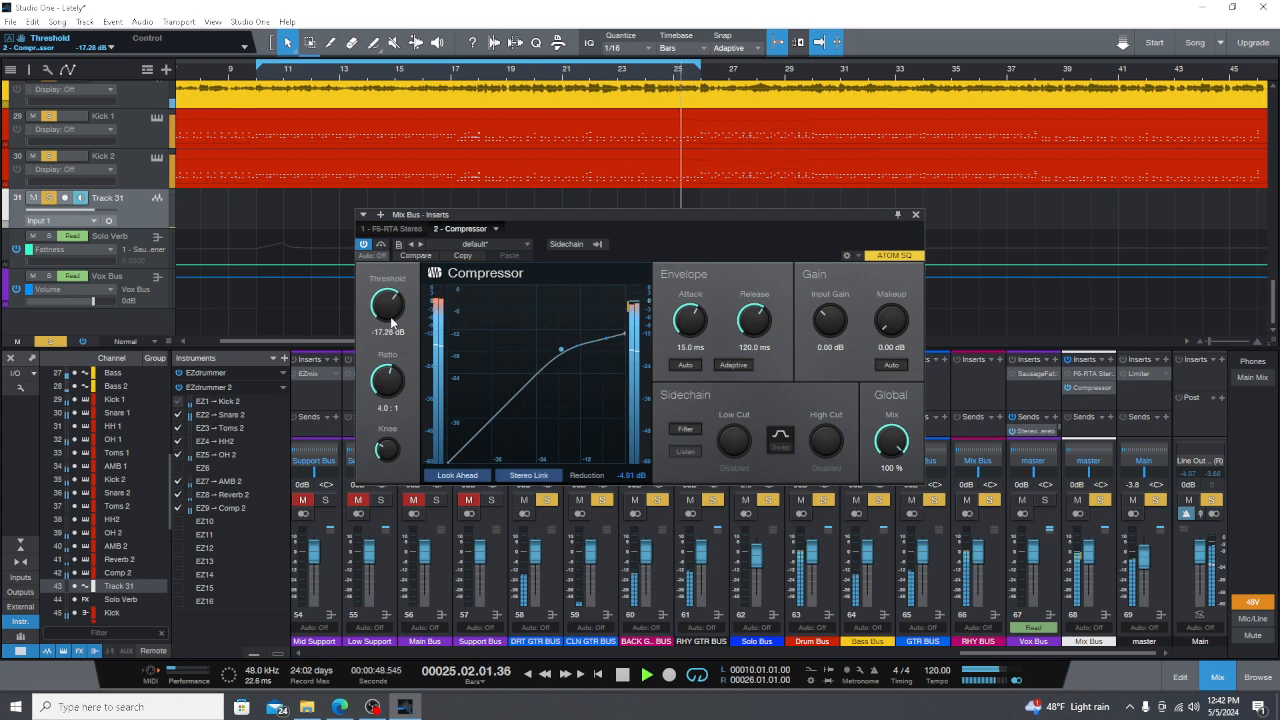
scroll(391, 320, "up", 10)
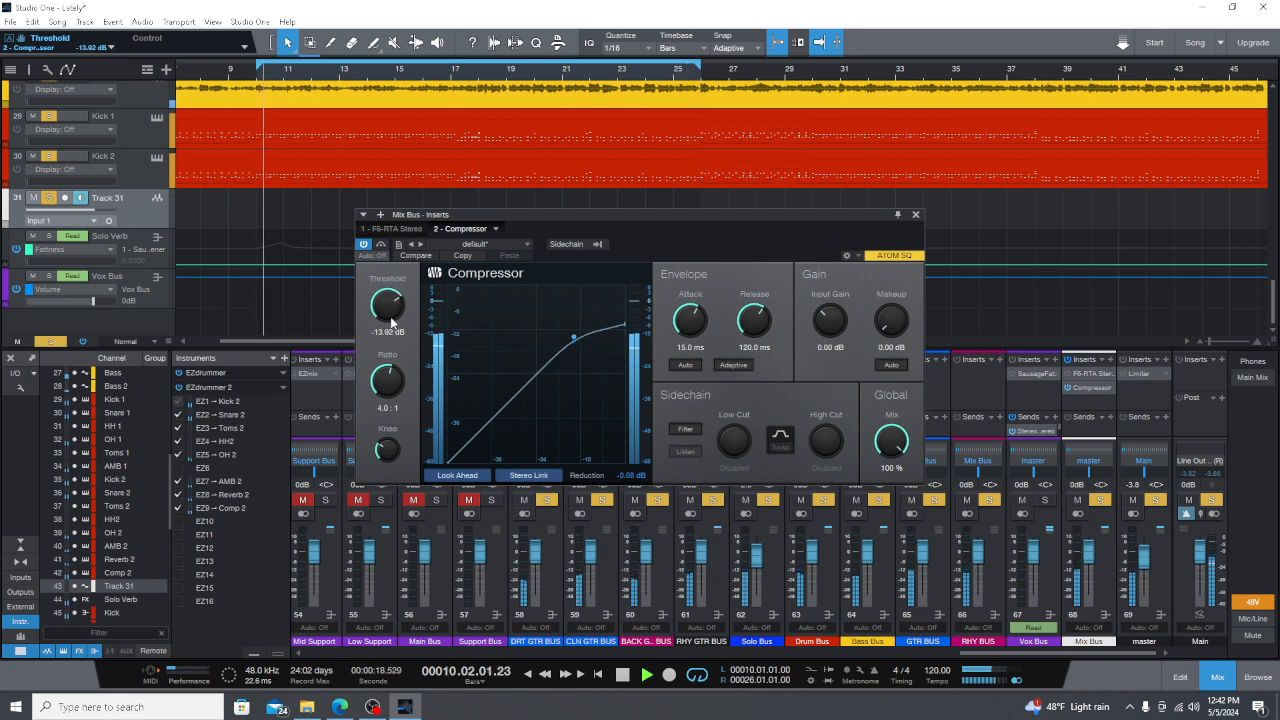
scroll(392, 321, "up", 3)
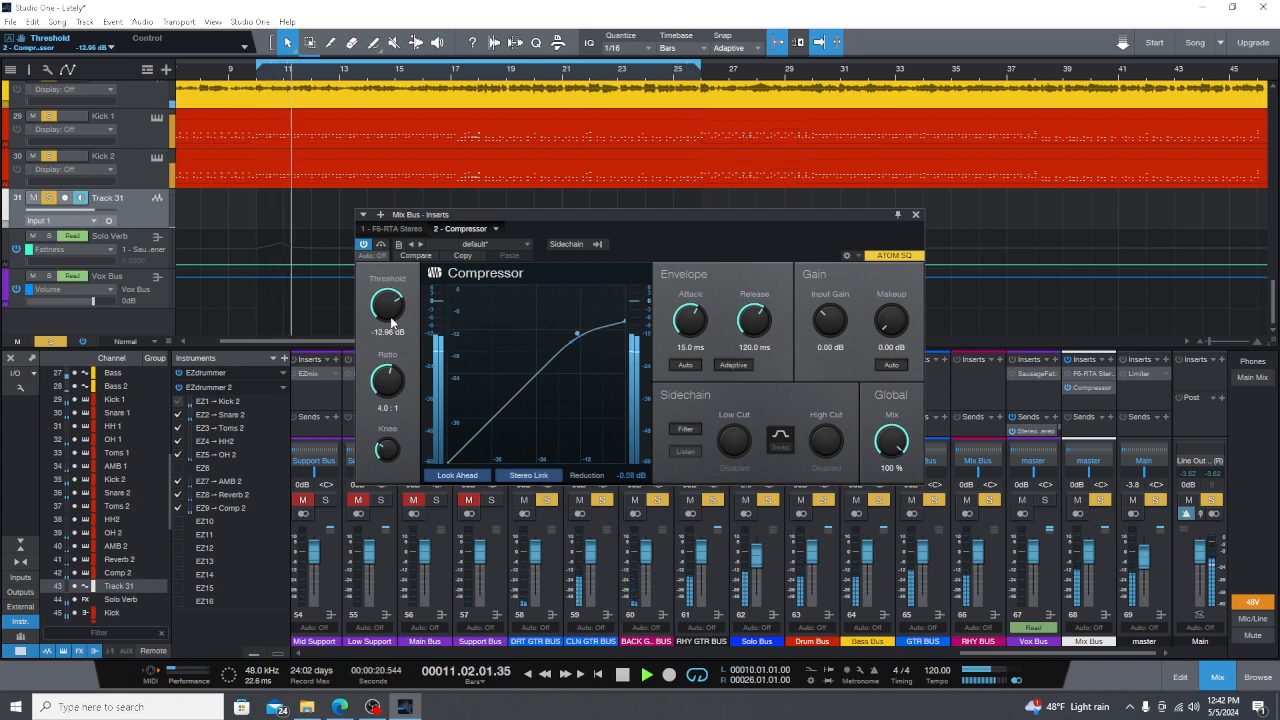
scroll(391, 320, "up", 3)
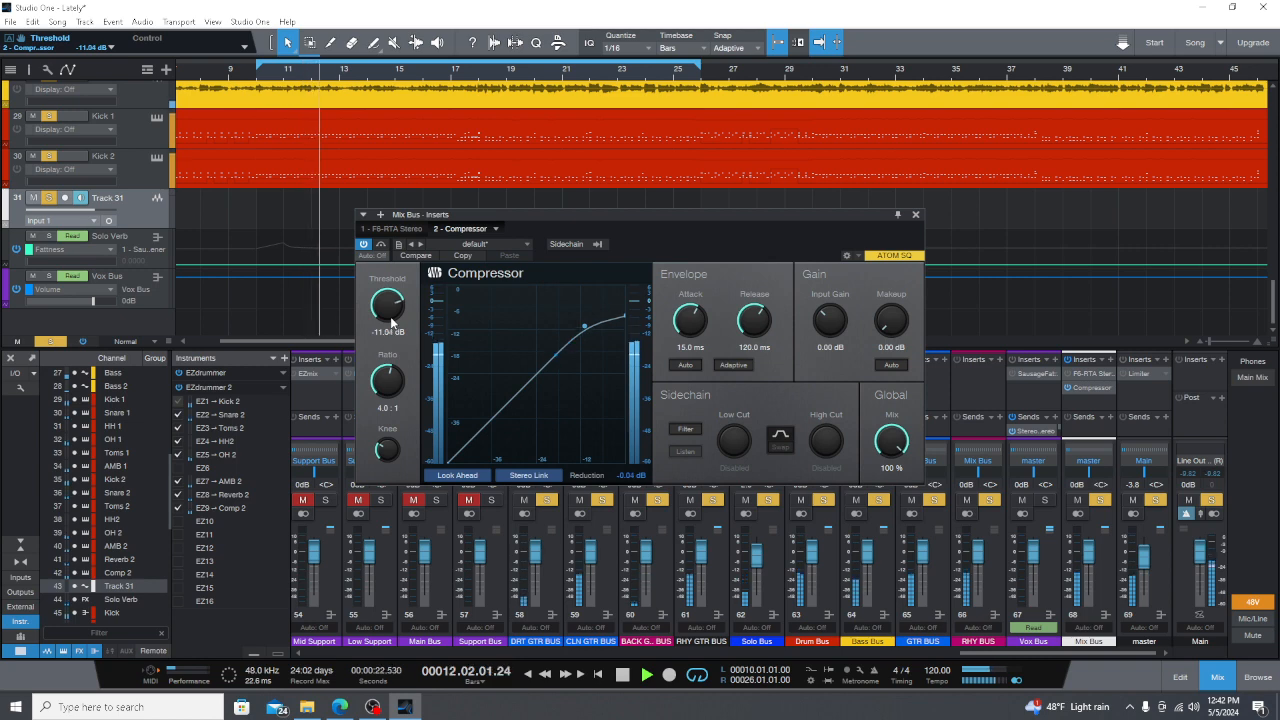
scroll(390, 316, "up", 4)
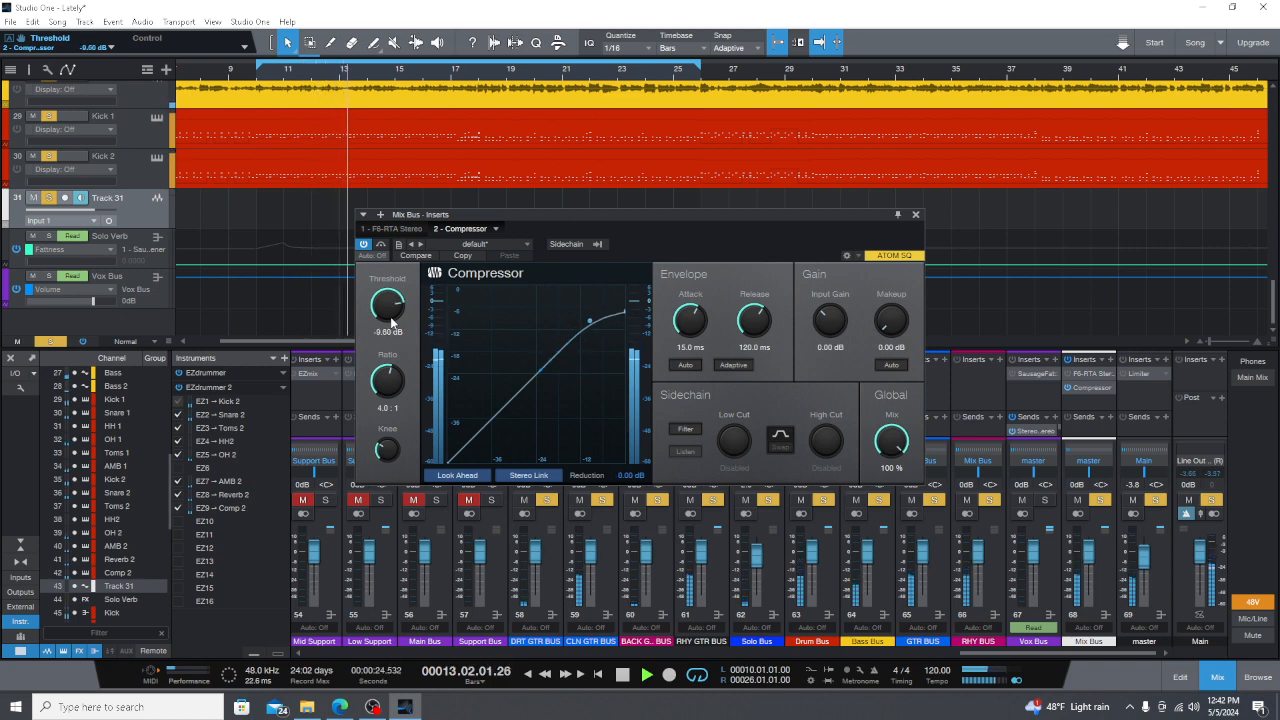
scroll(390, 316, "up", 1)
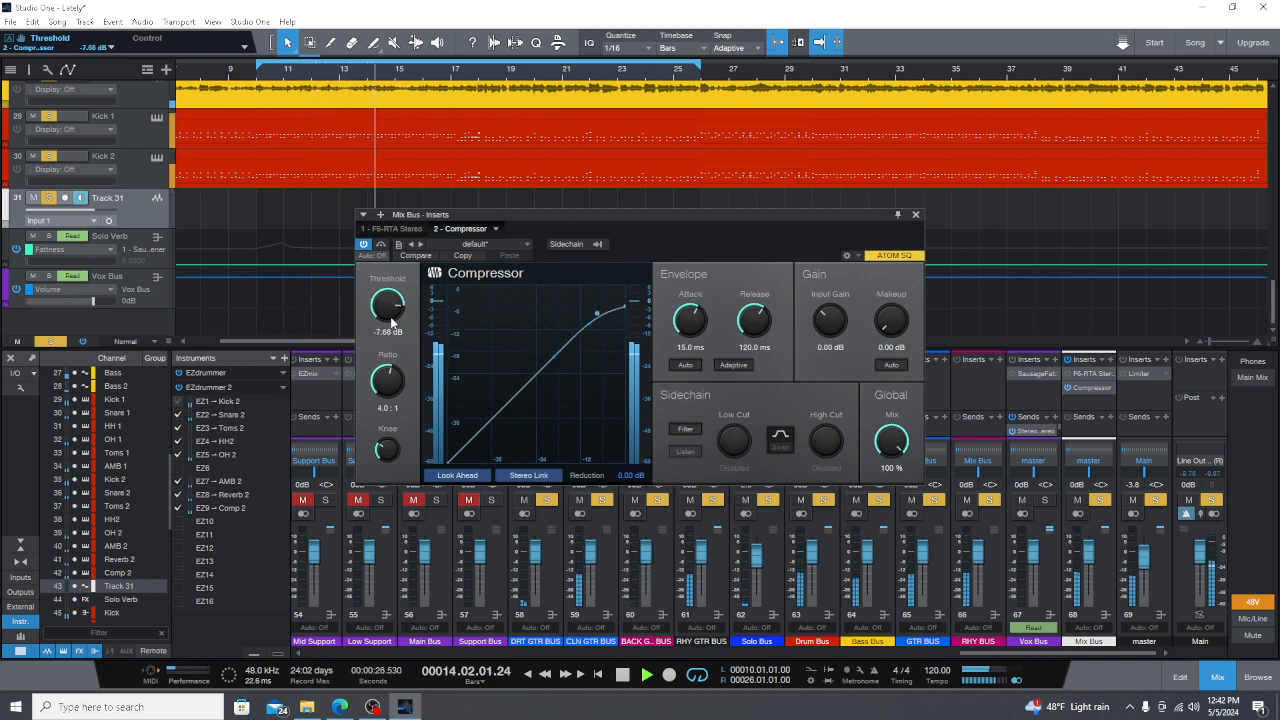
scroll(390, 316, "down", 4)
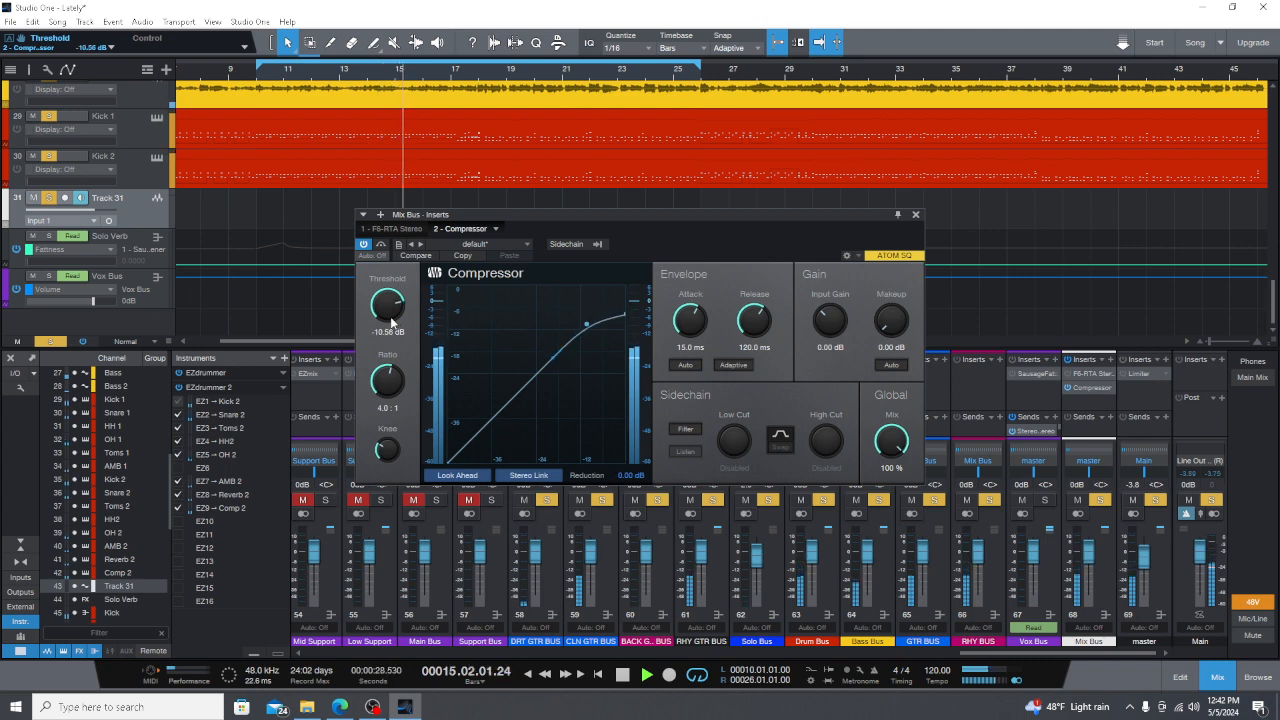
Step: Lower the compressor threshold gradually to -14.40 dB while the song plays
scroll(392, 320, "down", 2)
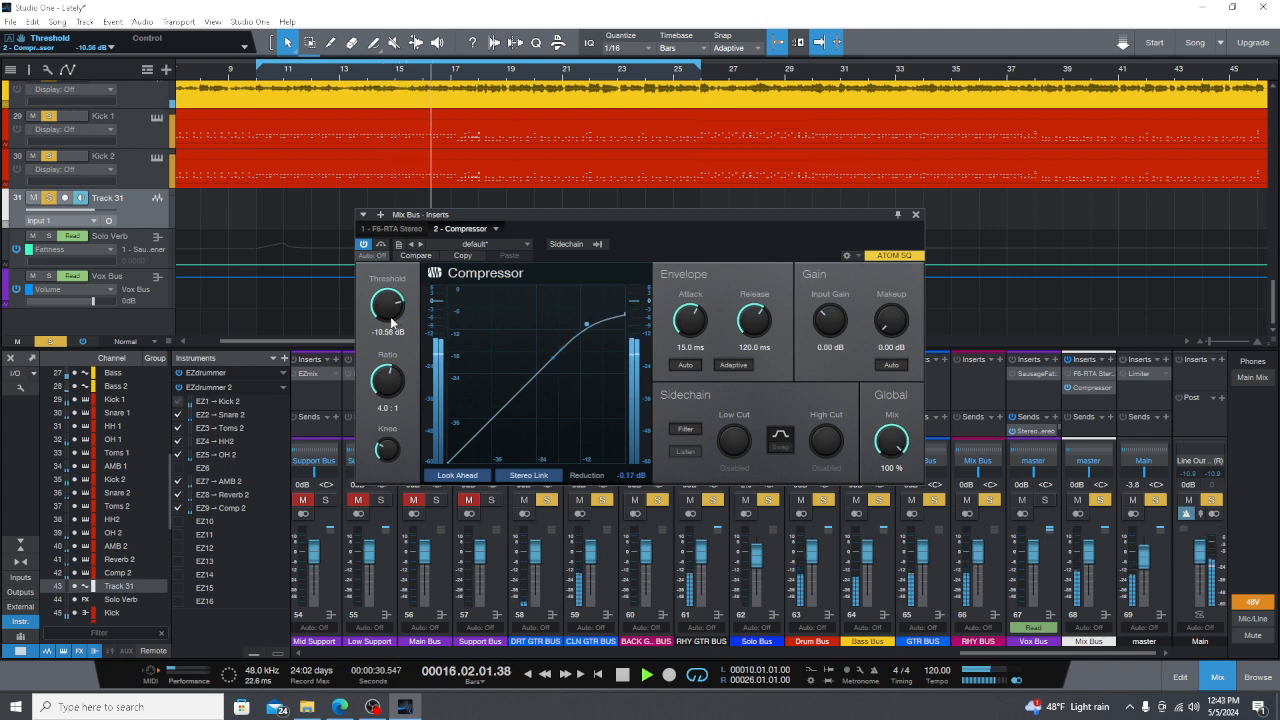
scroll(392, 320, "down", 3)
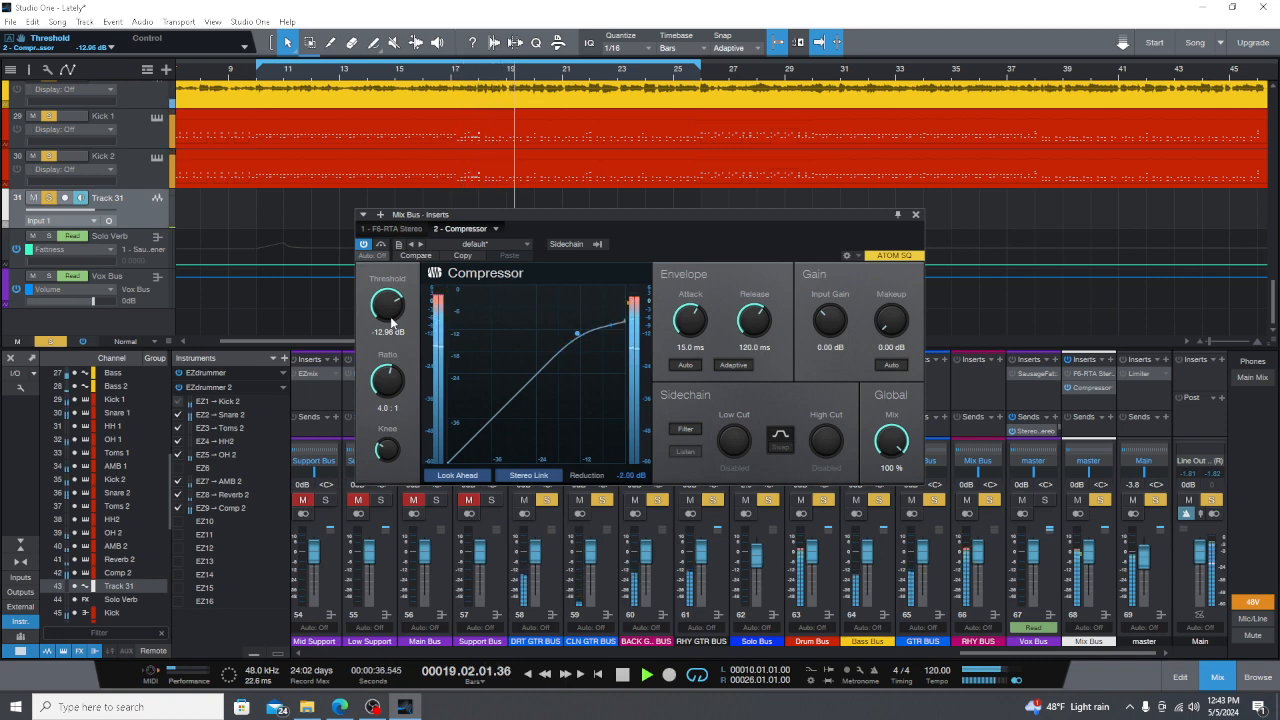
scroll(392, 320, "down", 2)
scroll(392, 320, "down", 1)
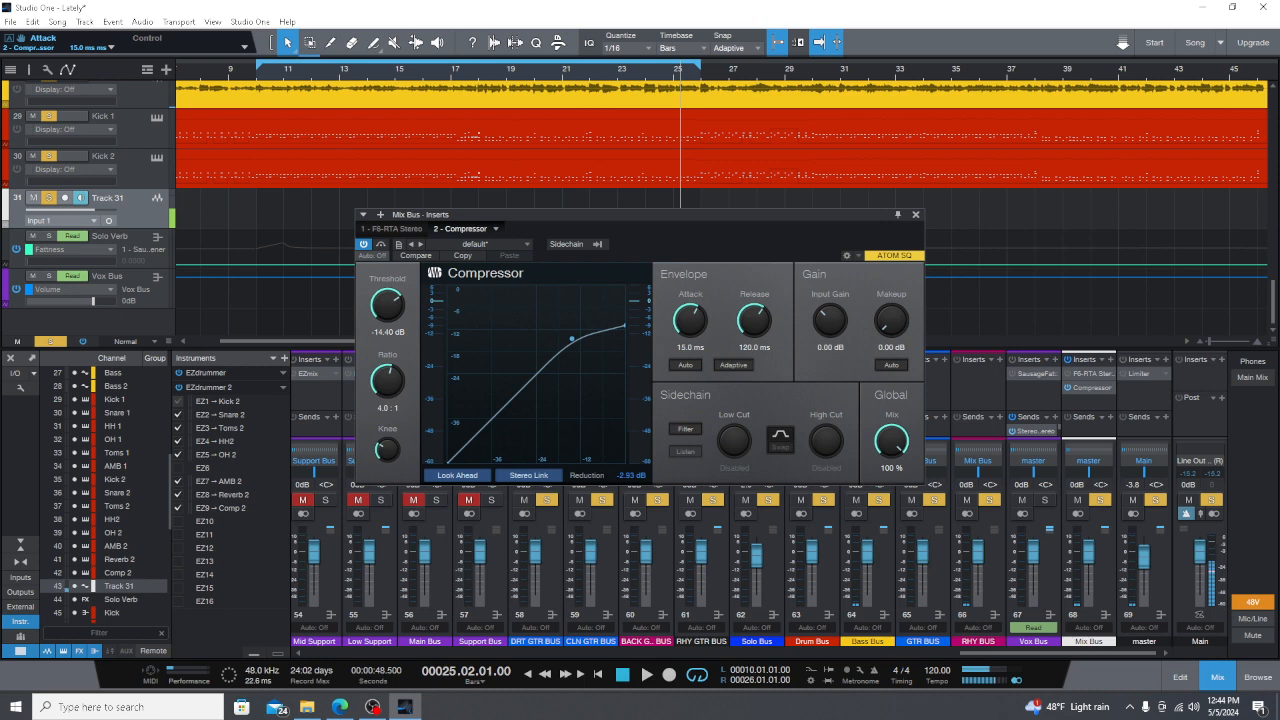
Step: Restart playback and shorten the compressor's attack gradually to about 0.14 ms
key("space")
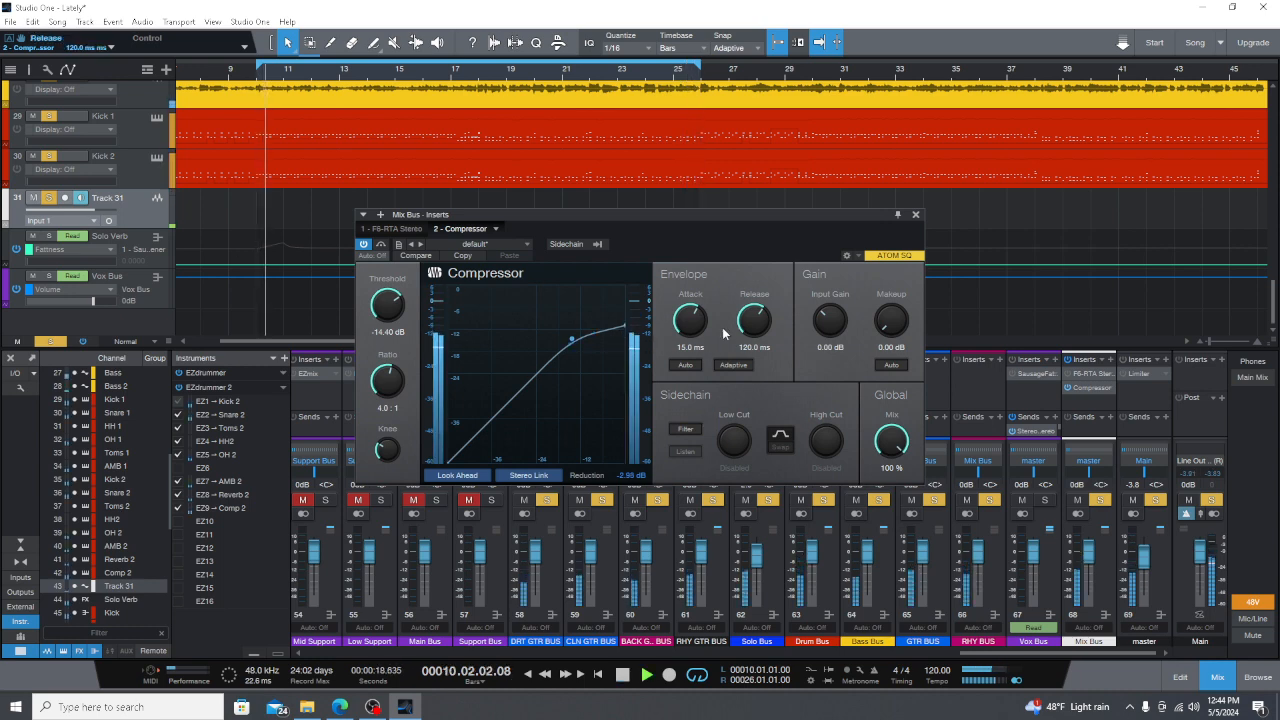
left_click_drag(690, 320, 693, 325)
scroll(693, 325, "down", 7)
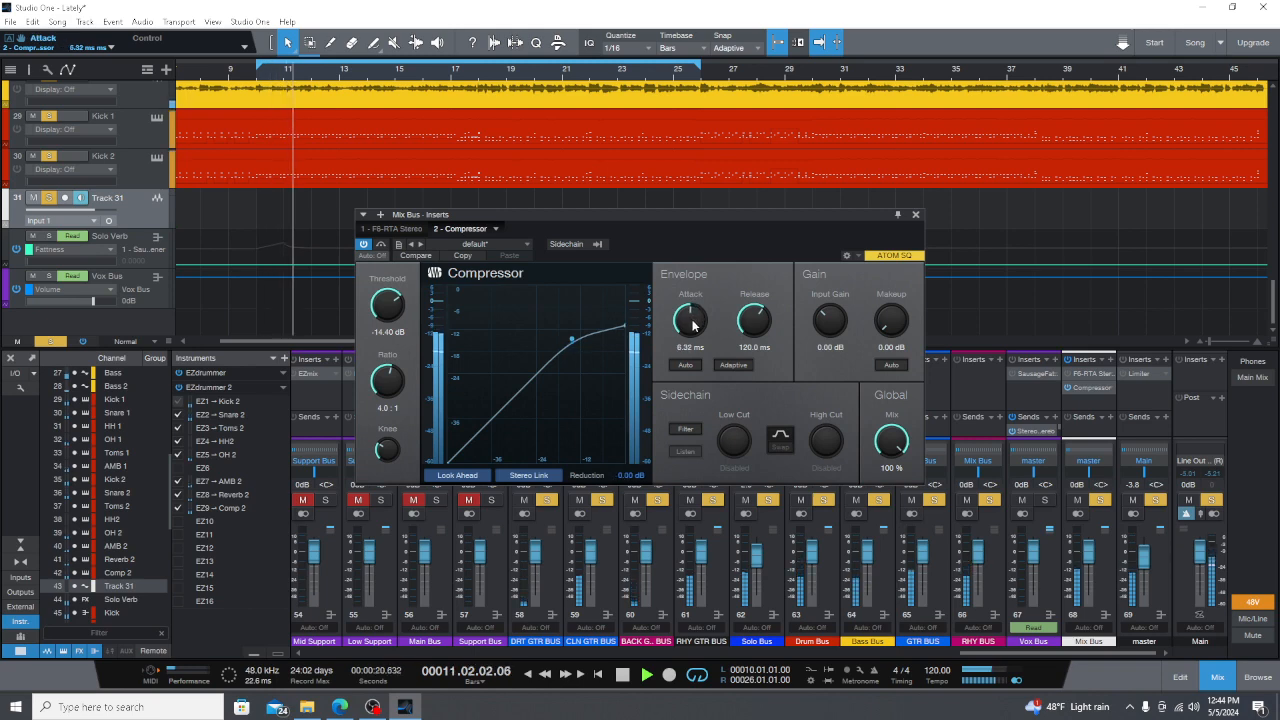
scroll(692, 325, "down", 4)
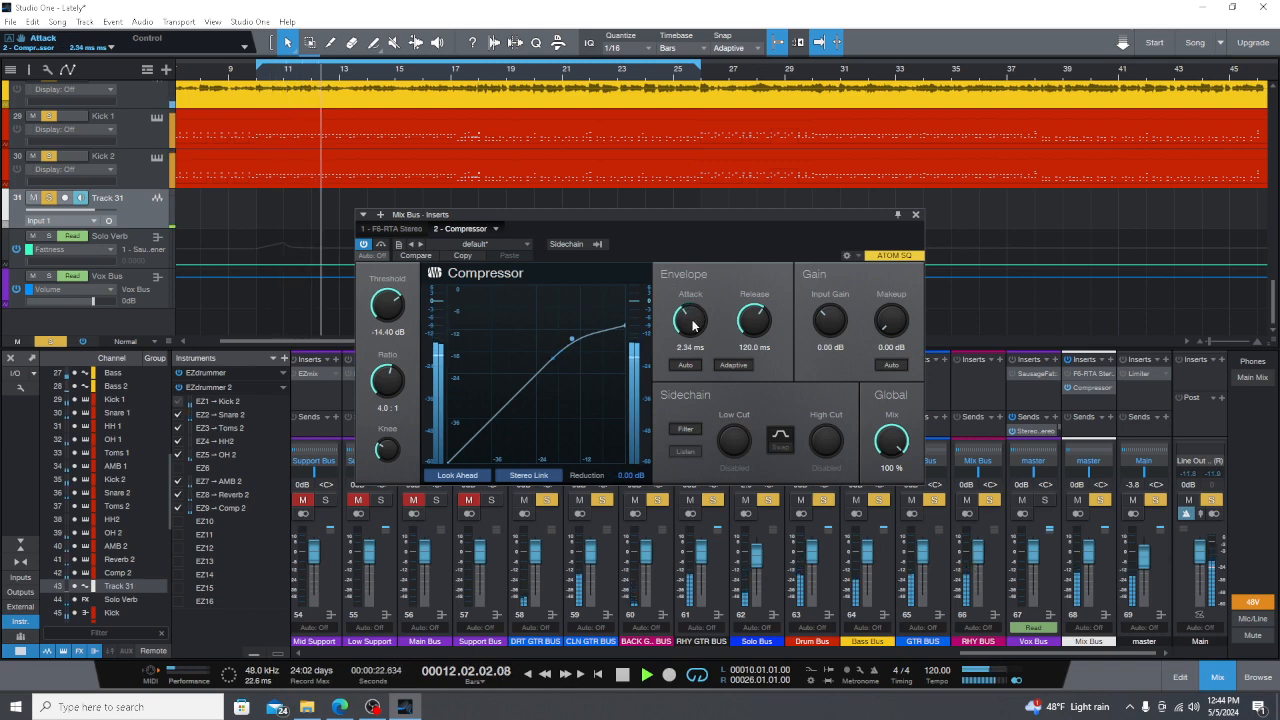
scroll(691, 325, "down", 3)
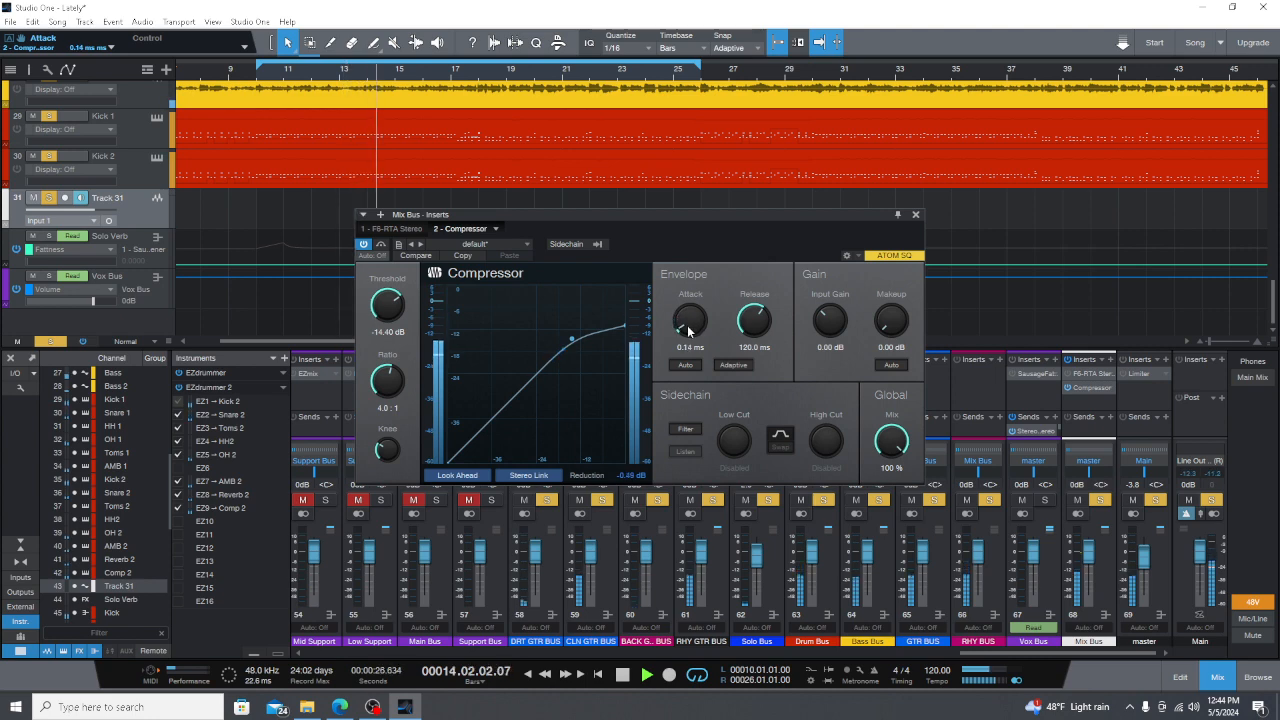
Step: Lengthen the compressor's attack gradually to 82.7 ms during playback
scroll(688, 325, "up", 5)
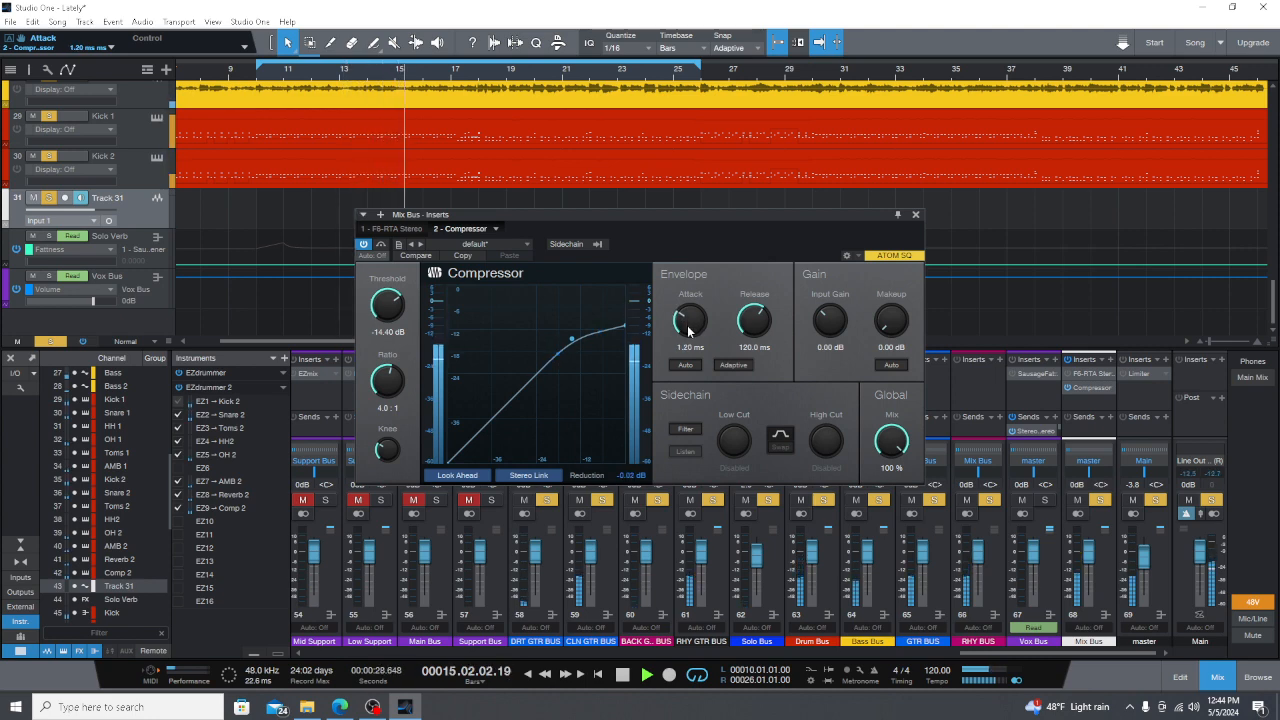
scroll(688, 325, "up", 5)
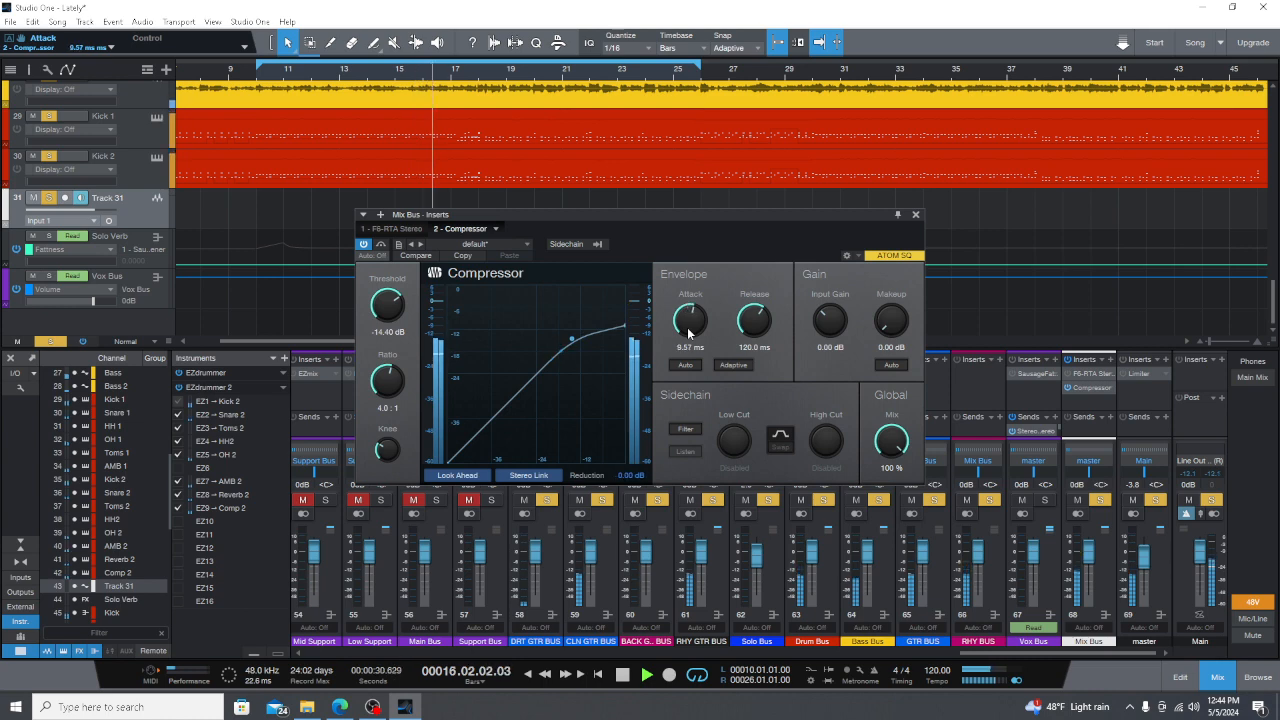
scroll(688, 333, "up", 5)
scroll(688, 333, "up", 2)
scroll(687, 327, "up", 5)
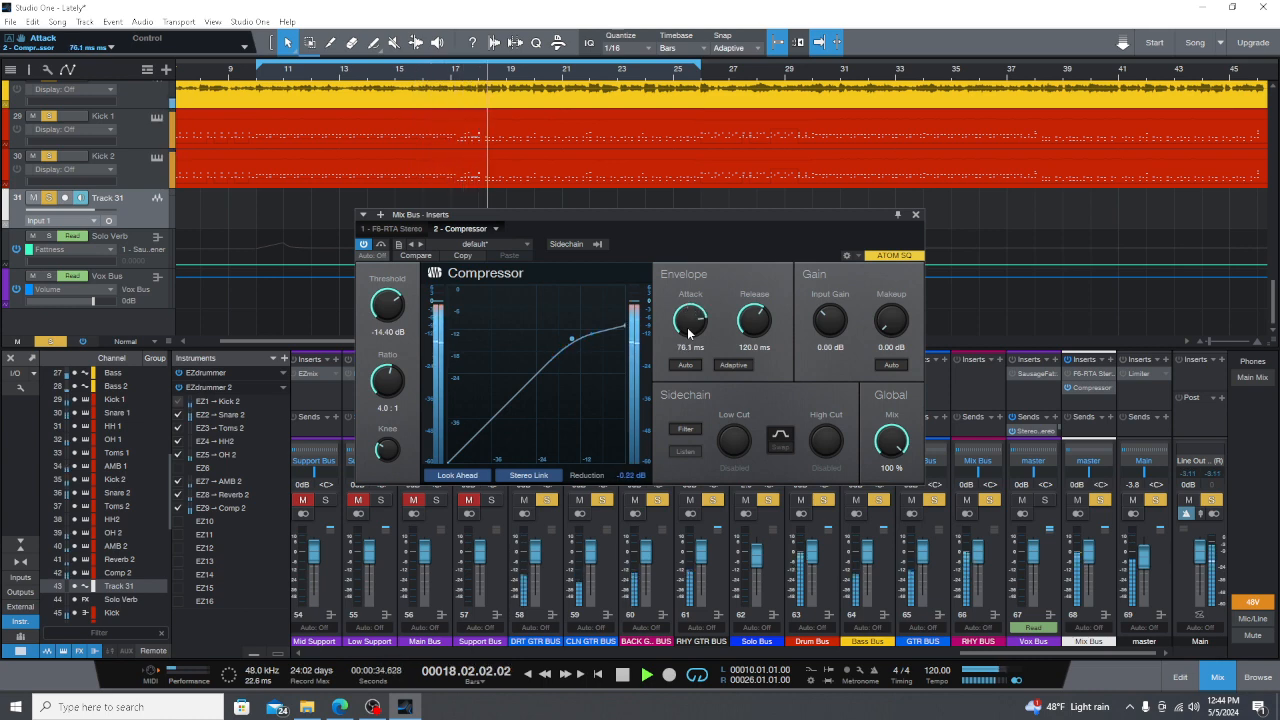
scroll(687, 327, "down", 2)
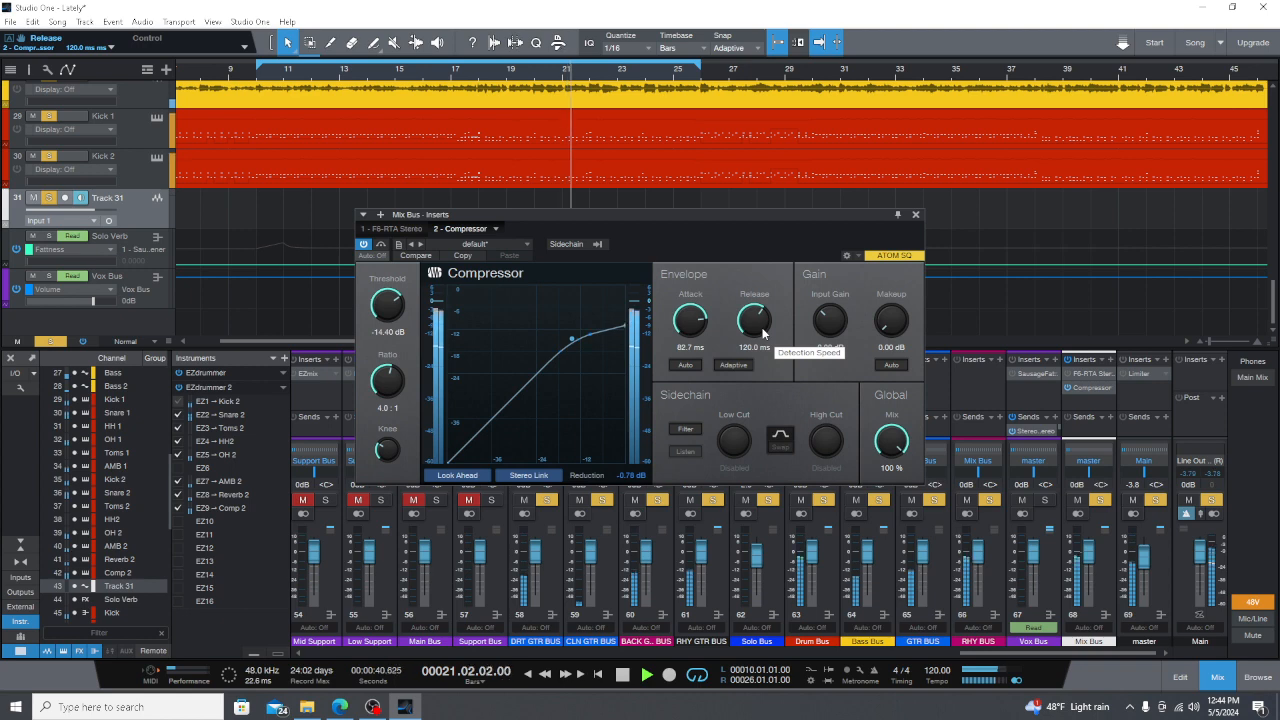
Step: Shorten the compressor's release gradually to about 3.13 ms during playback
scroll(749, 322, "down", 5)
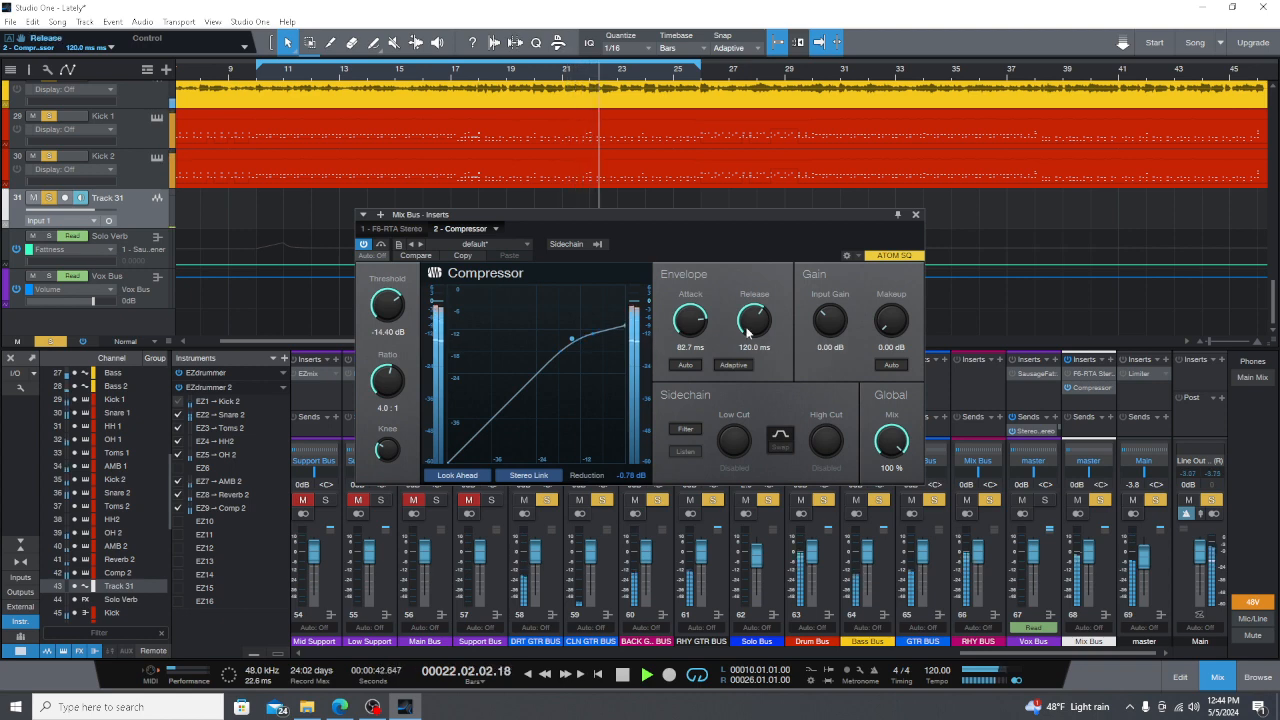
scroll(749, 330, "down", 4)
scroll(748, 331, "down", 3)
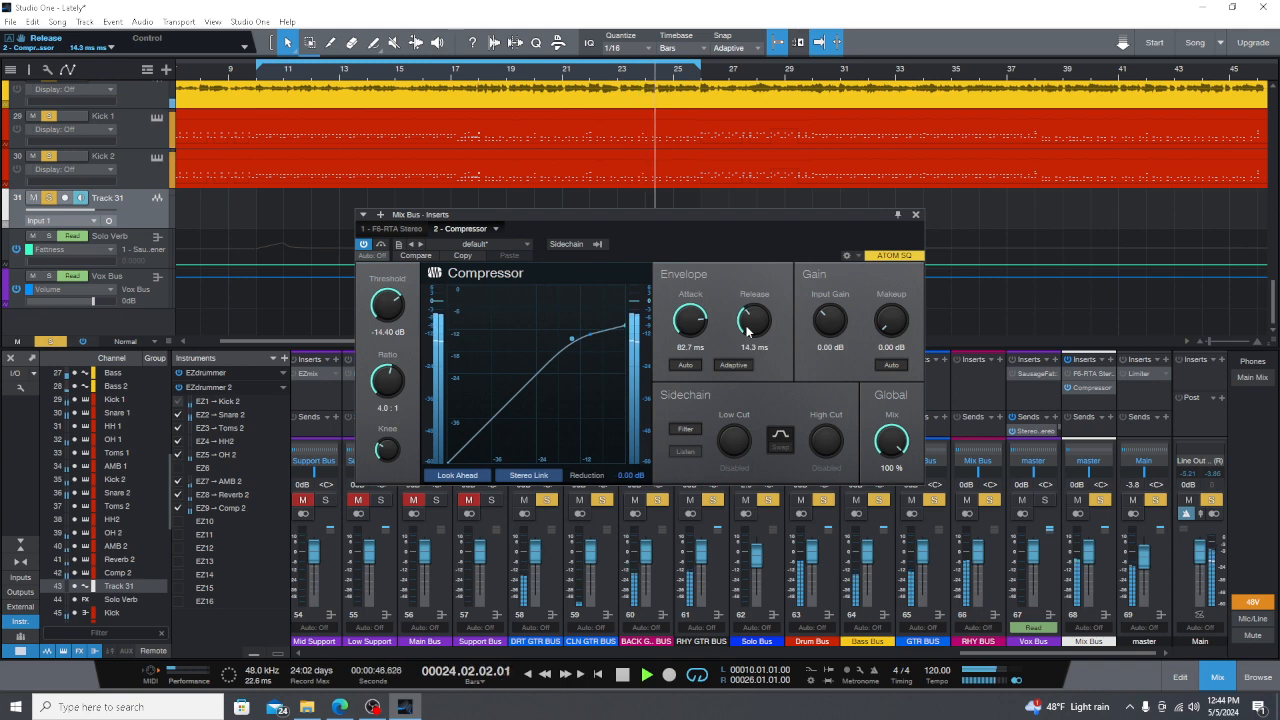
scroll(748, 331, "down", 2)
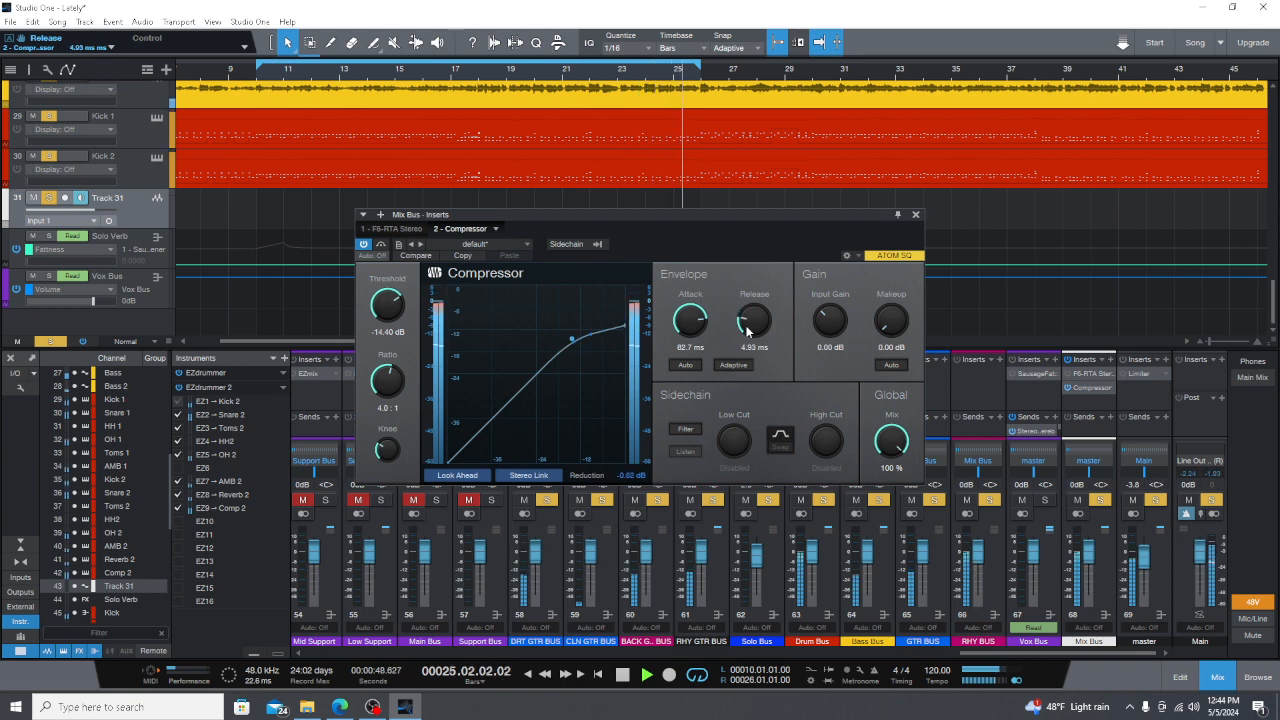
scroll(748, 331, "up", 1)
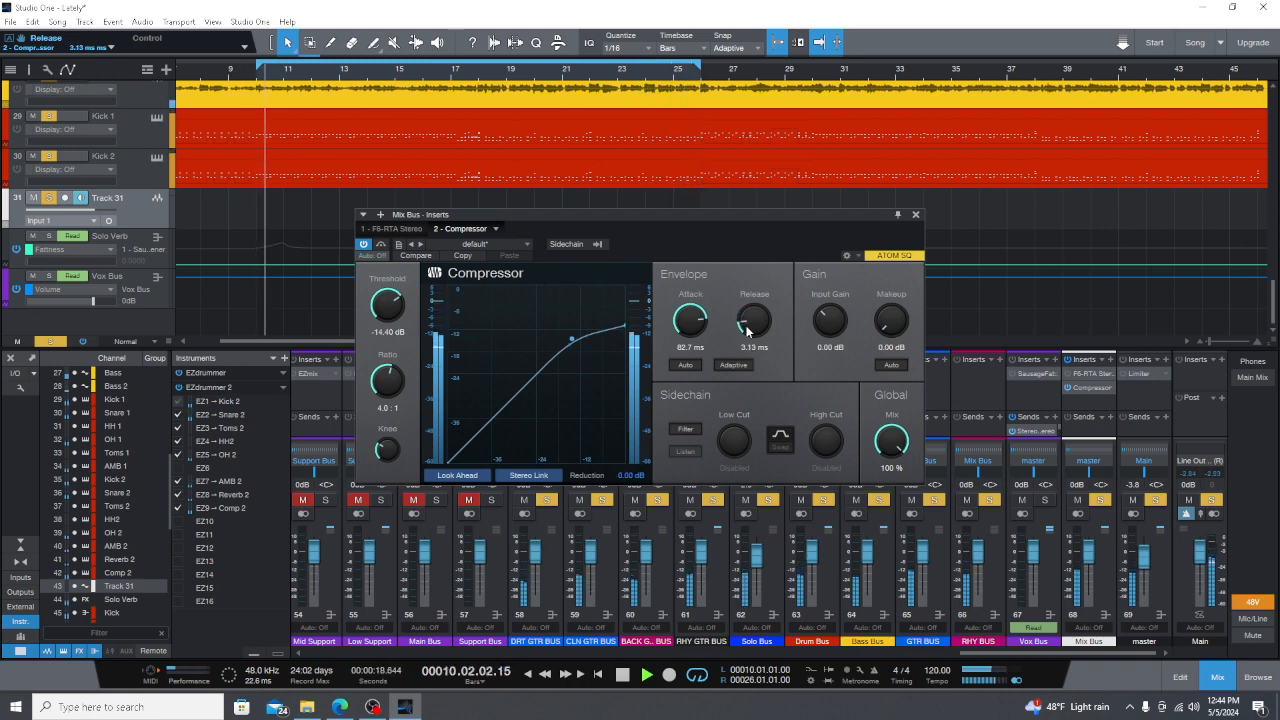
Step: Lengthen the compressor's release gradually to about 405.3 ms during playback, then bring it down to 16.6 ms
scroll(748, 331, "up", 3)
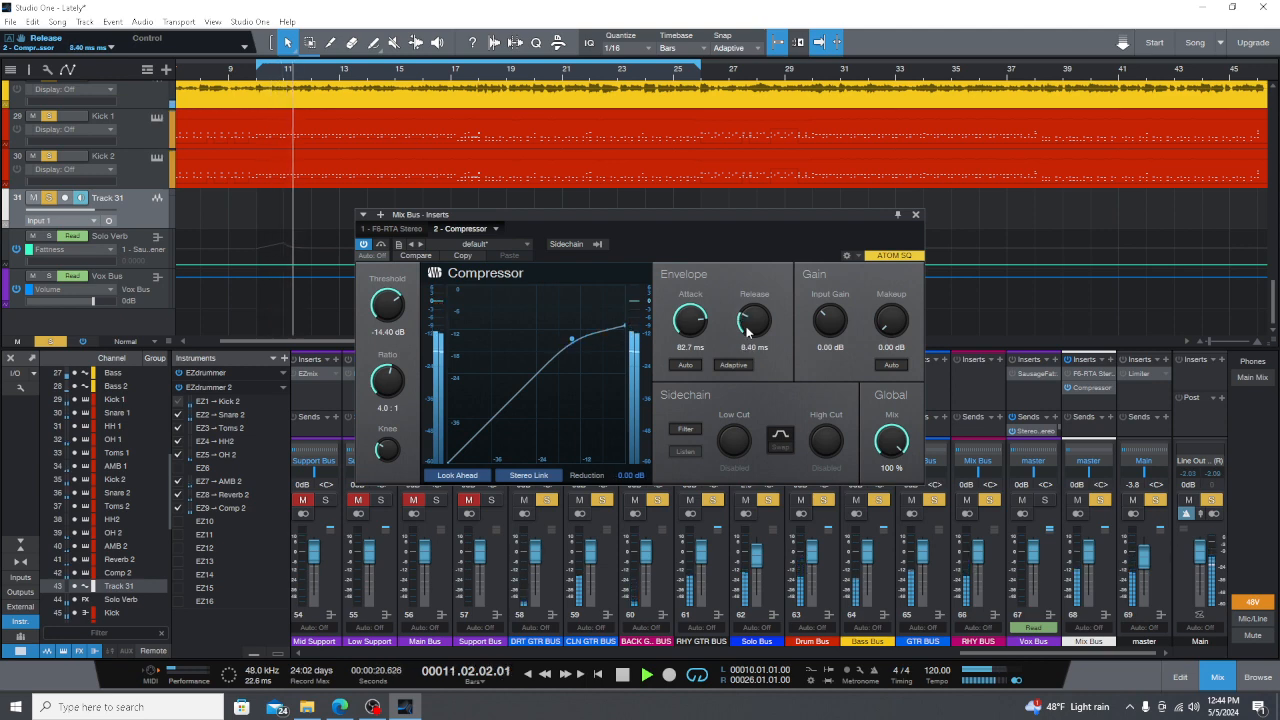
scroll(748, 331, "up", 4)
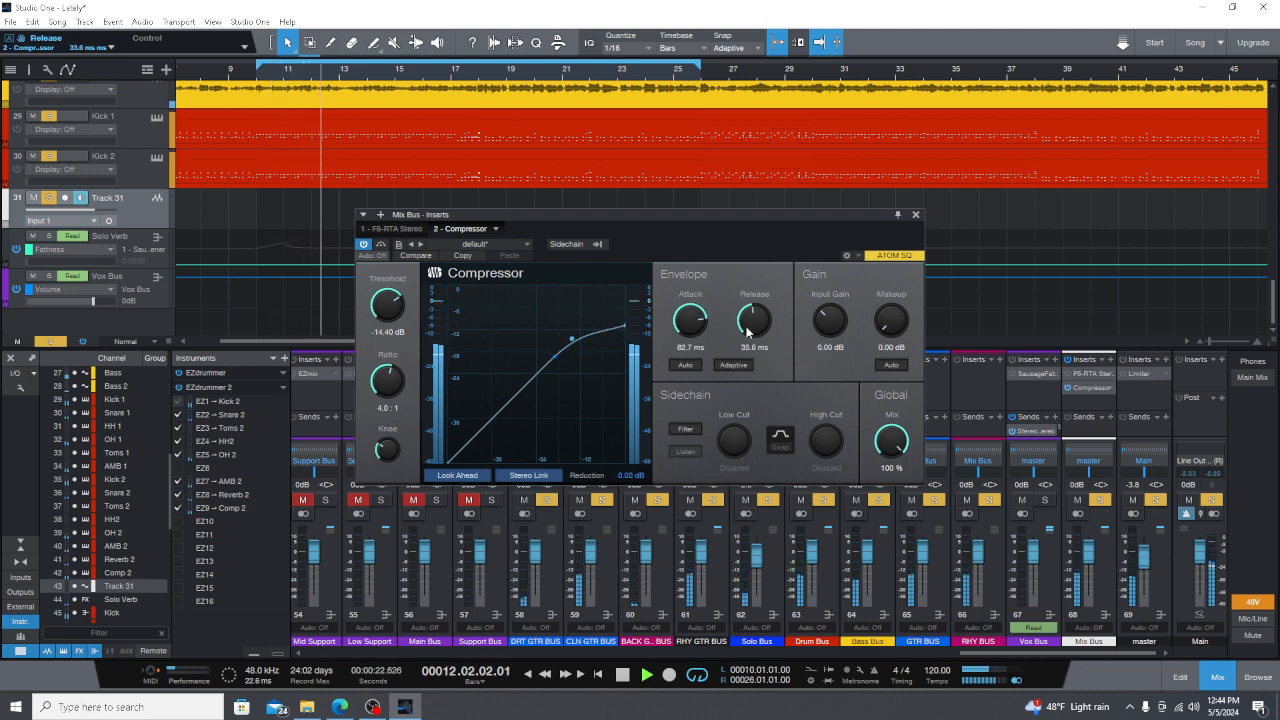
scroll(748, 331, "up", 2)
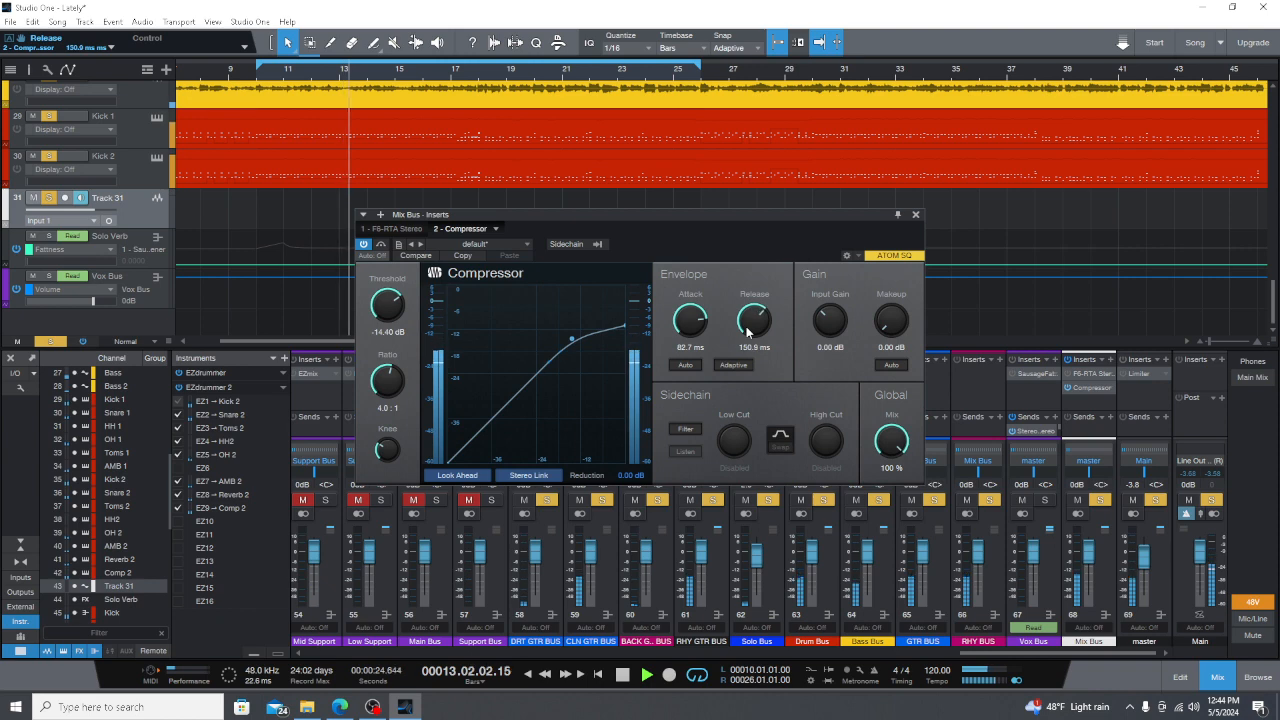
scroll(747, 332, "up", 3)
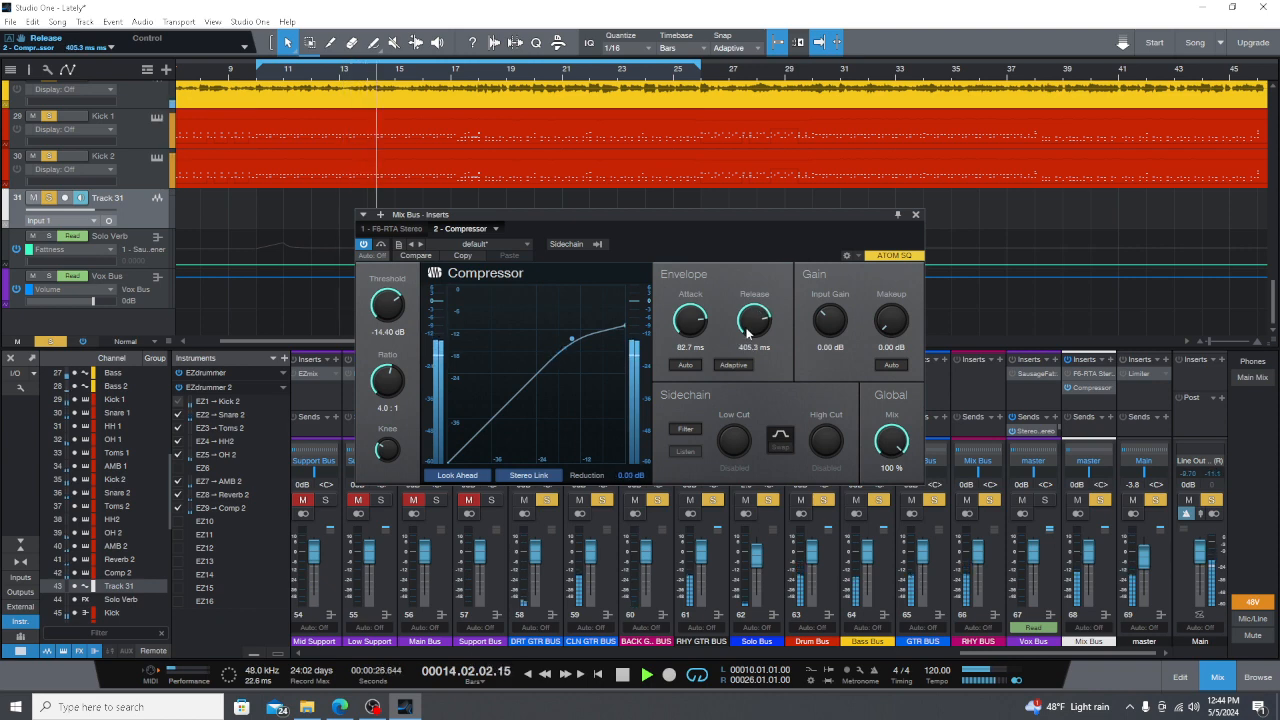
scroll(751, 327, "down", 5)
scroll(752, 328, "down", 3)
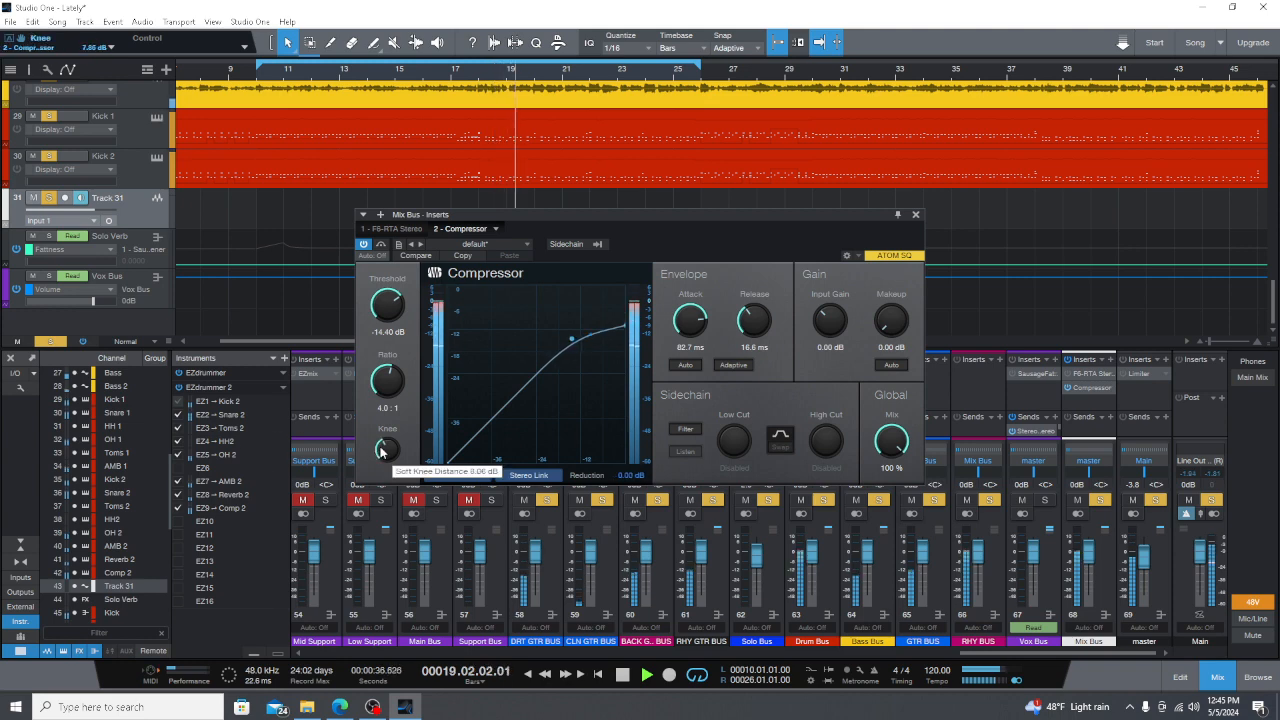
Step: Widen the compressor's knee to about 11.64 dB, reduce it to about 7.06 dB, and stop playback
scroll(381, 451, "up", 3)
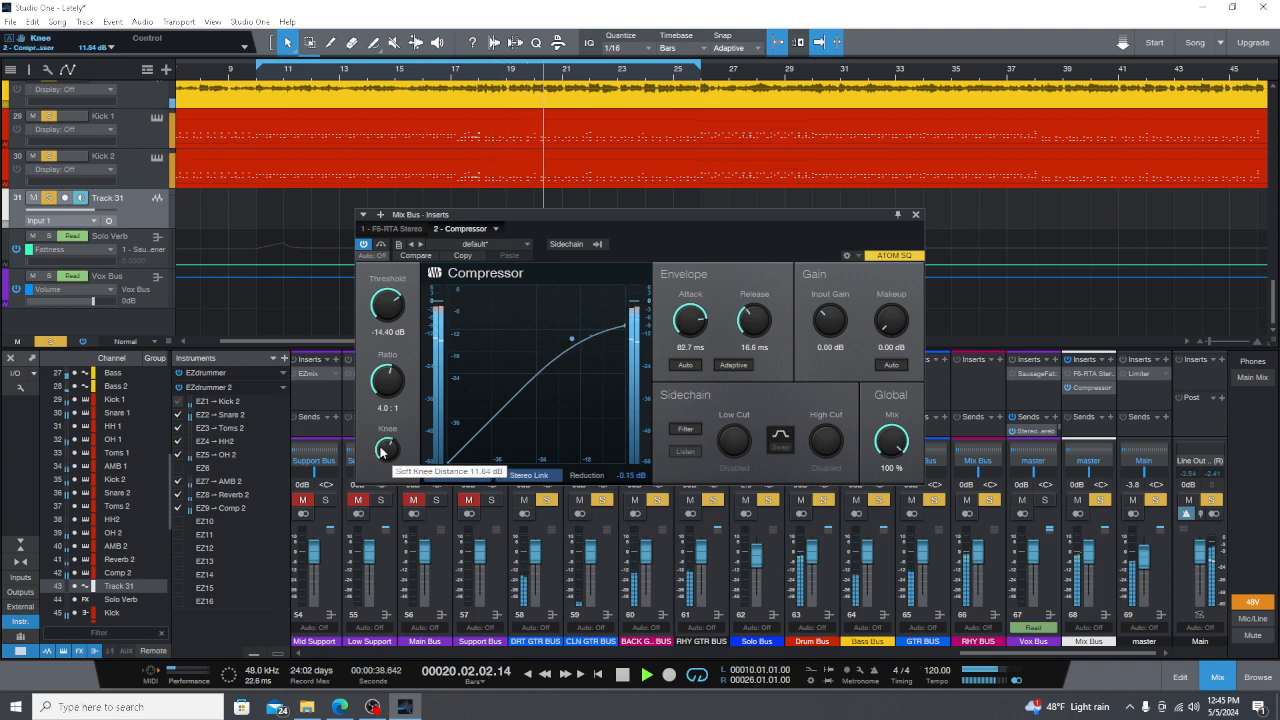
mouse_move(381, 451)
left_mouse_down()
mouse_move(387, 576)
mouse_move(358, 285)
mouse_move(352, 358)
mouse_move(382, 508)
mouse_move(396, 461)
left_mouse_up()
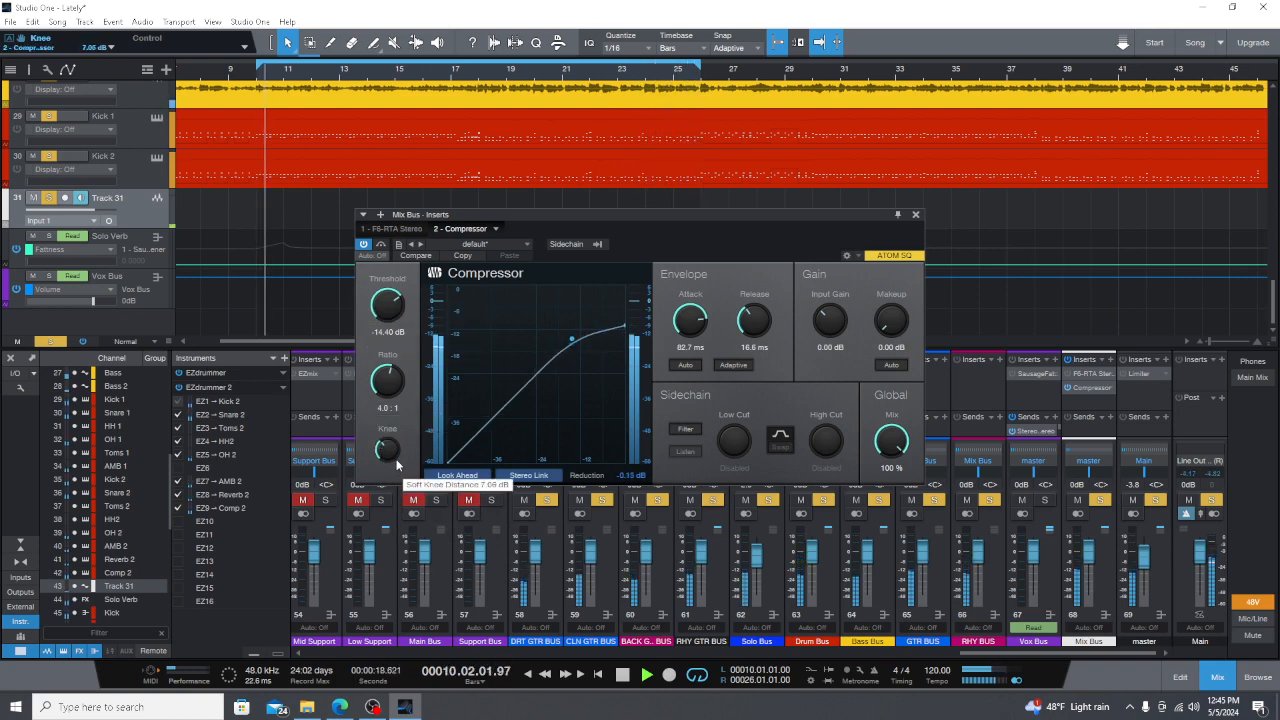
key("space")
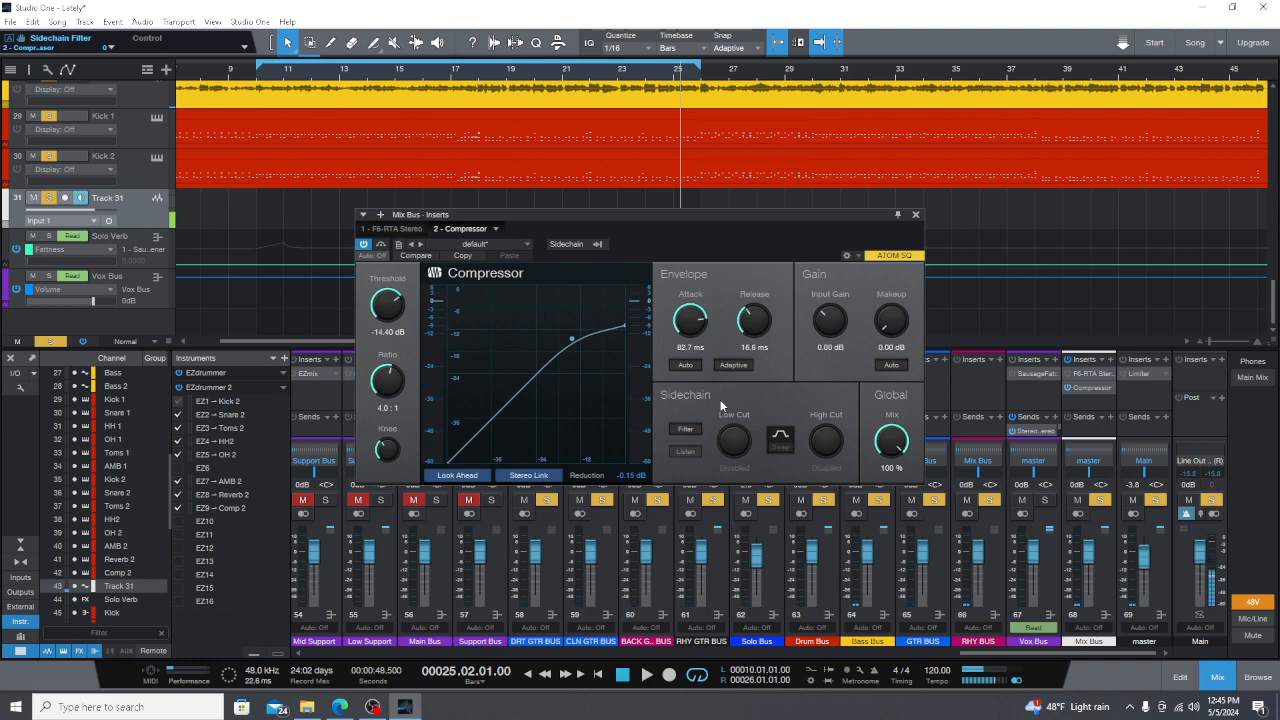
Step: Enable the compressor's external sidechain with the Vox Bus as its source
left_click(566, 245)
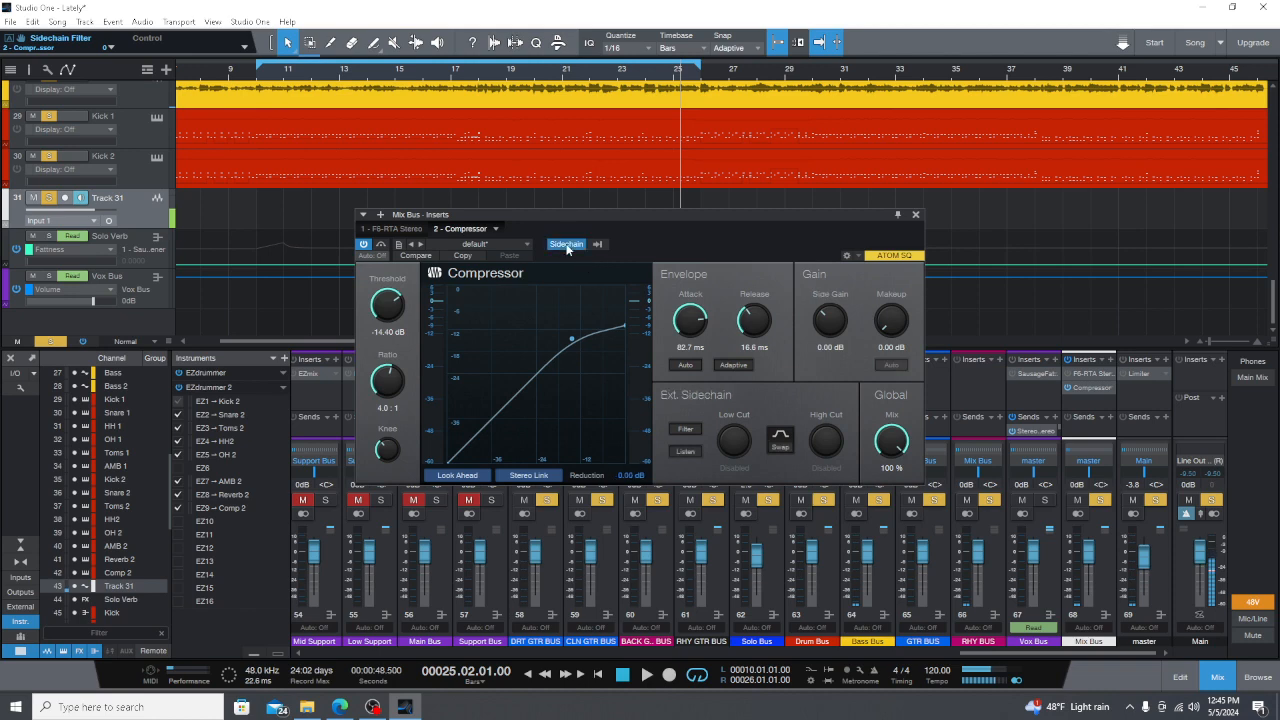
left_click(597, 245)
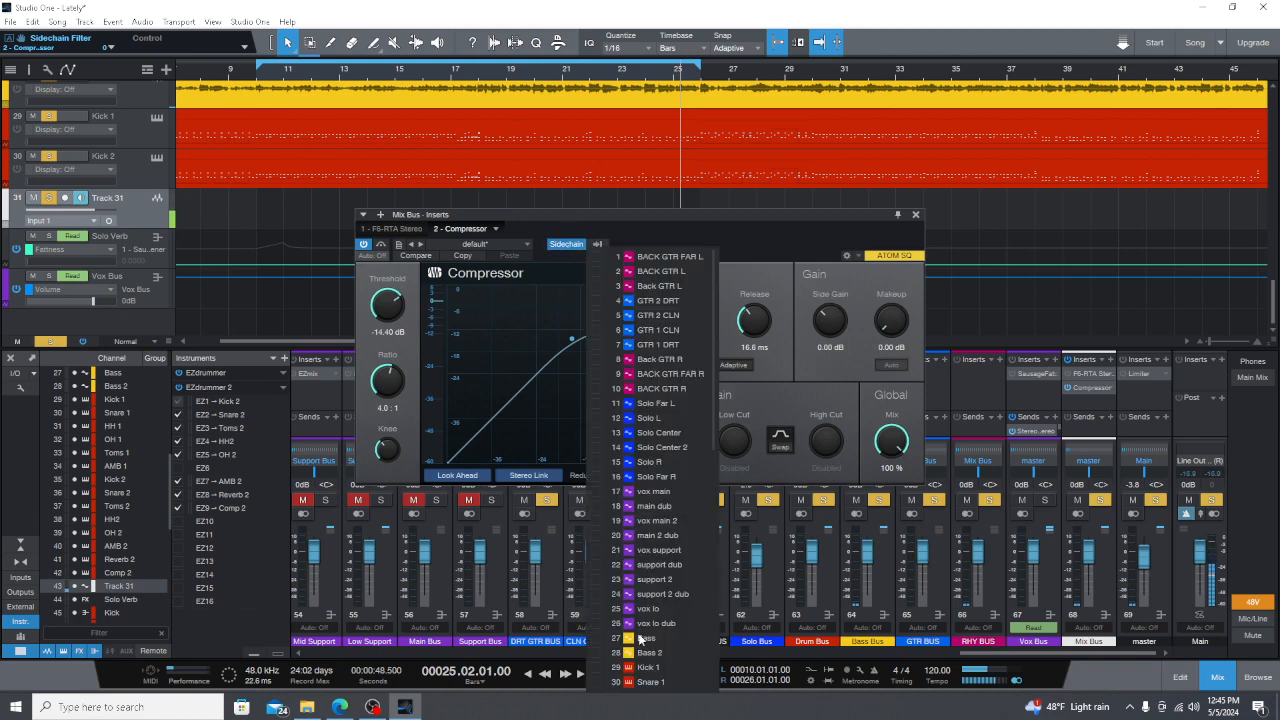
scroll(669, 618, "down", 9)
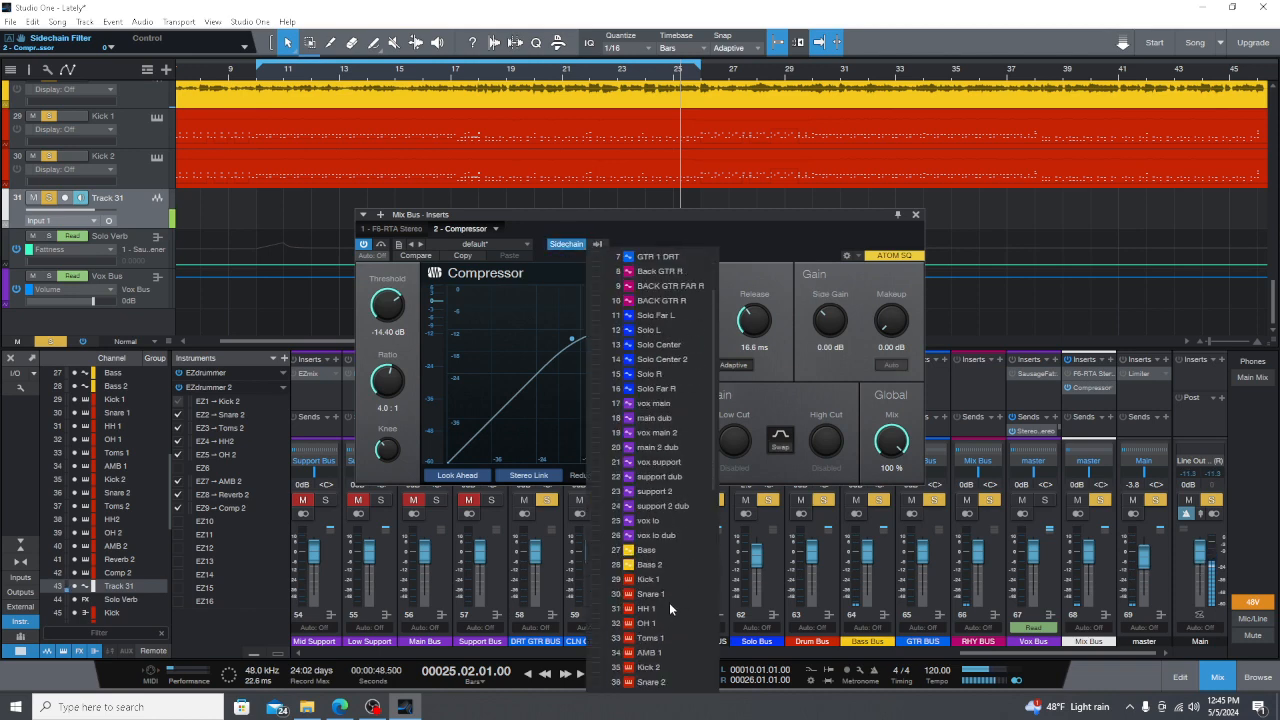
scroll(660, 627, "down", 3)
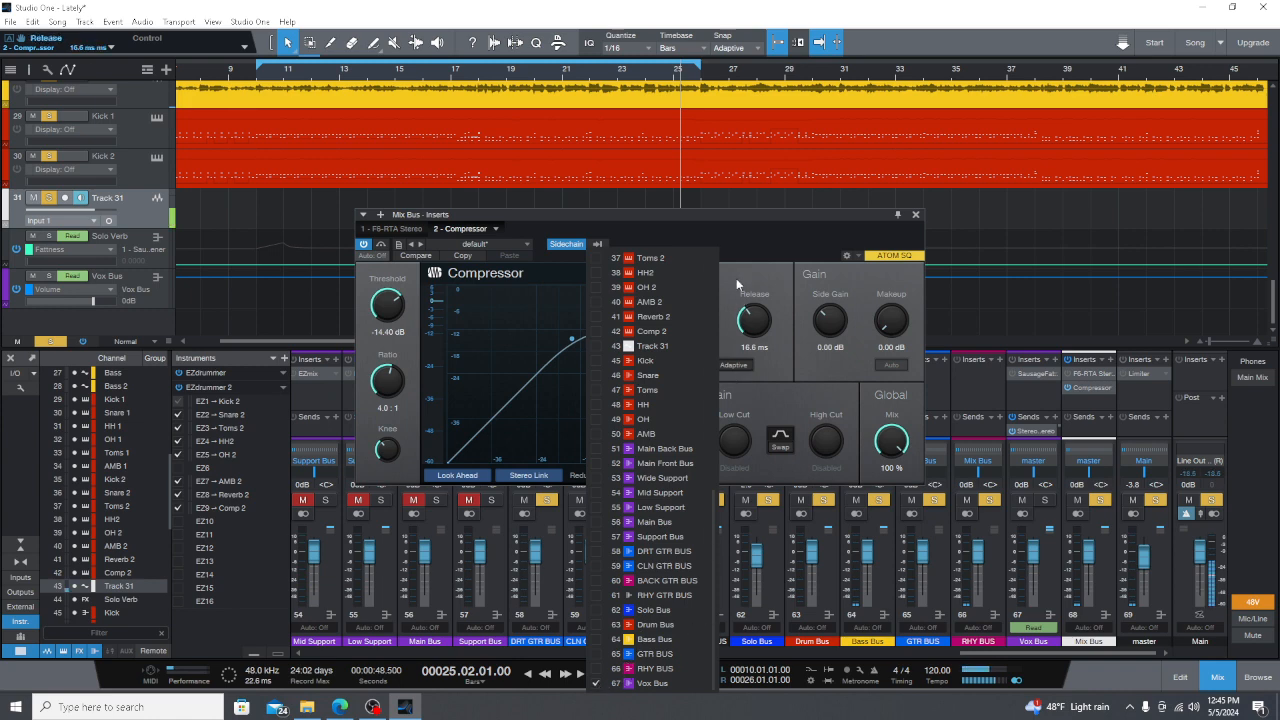
left_click(751, 236)
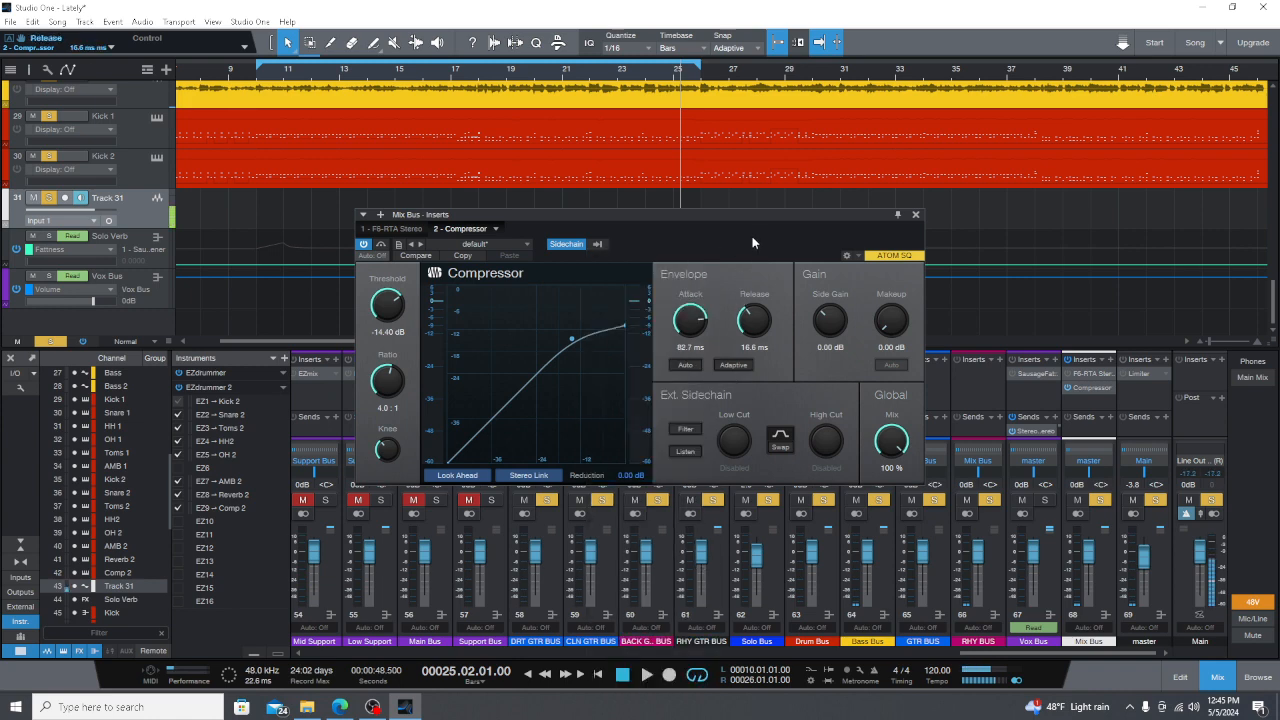
Step: Solo the Vox Bus, then clear the solos on the Vox Bus and Mix Bus channels
left_click(1045, 500)
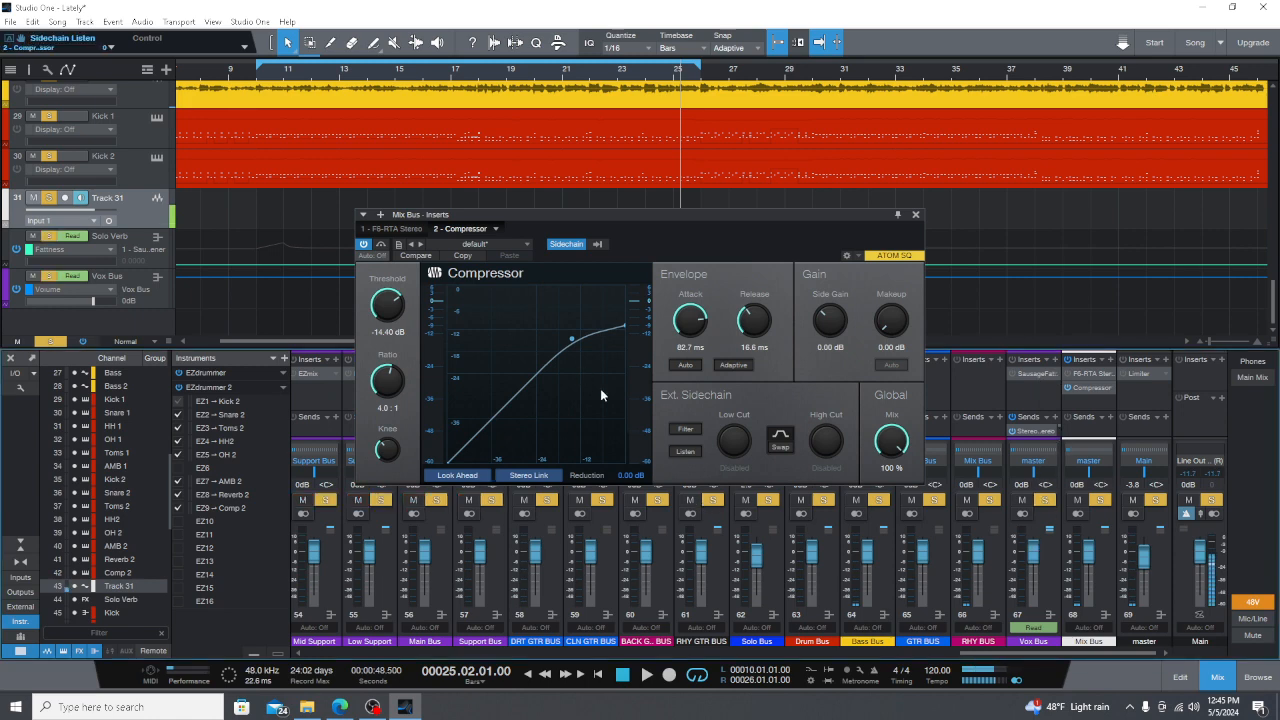
left_click(1052, 511)
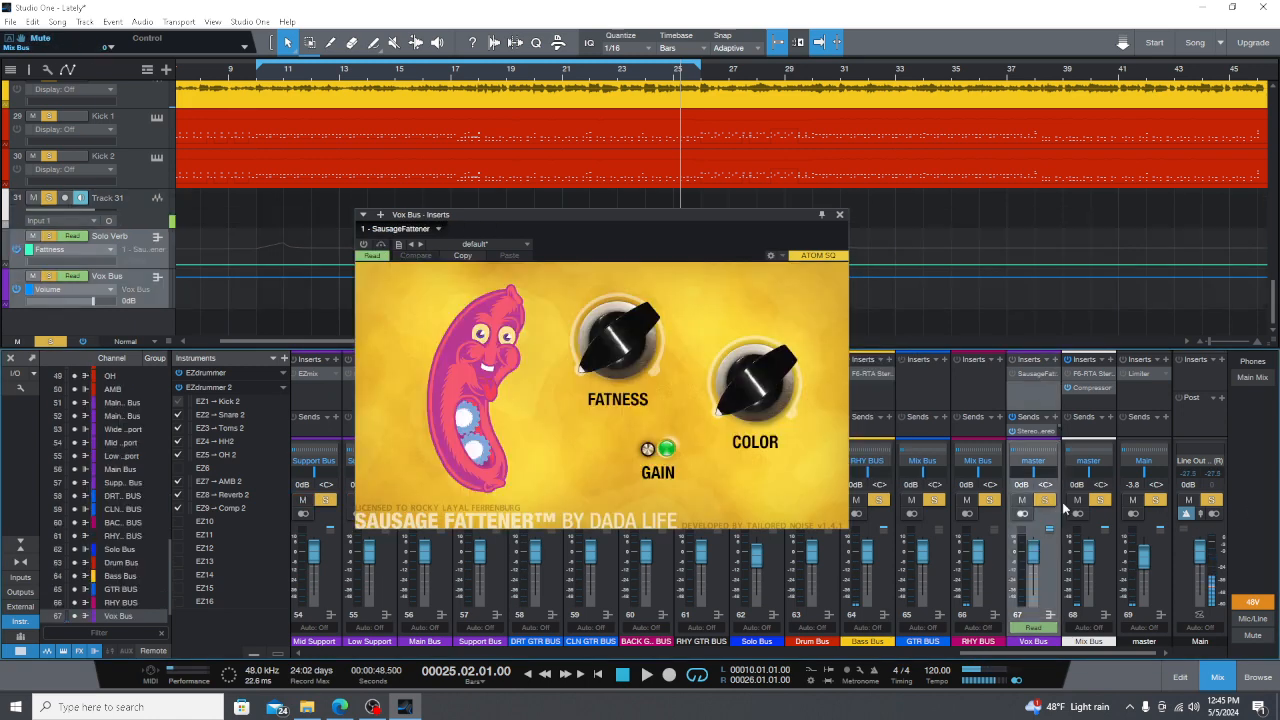
left_click(1047, 501)
left_click(1100, 500)
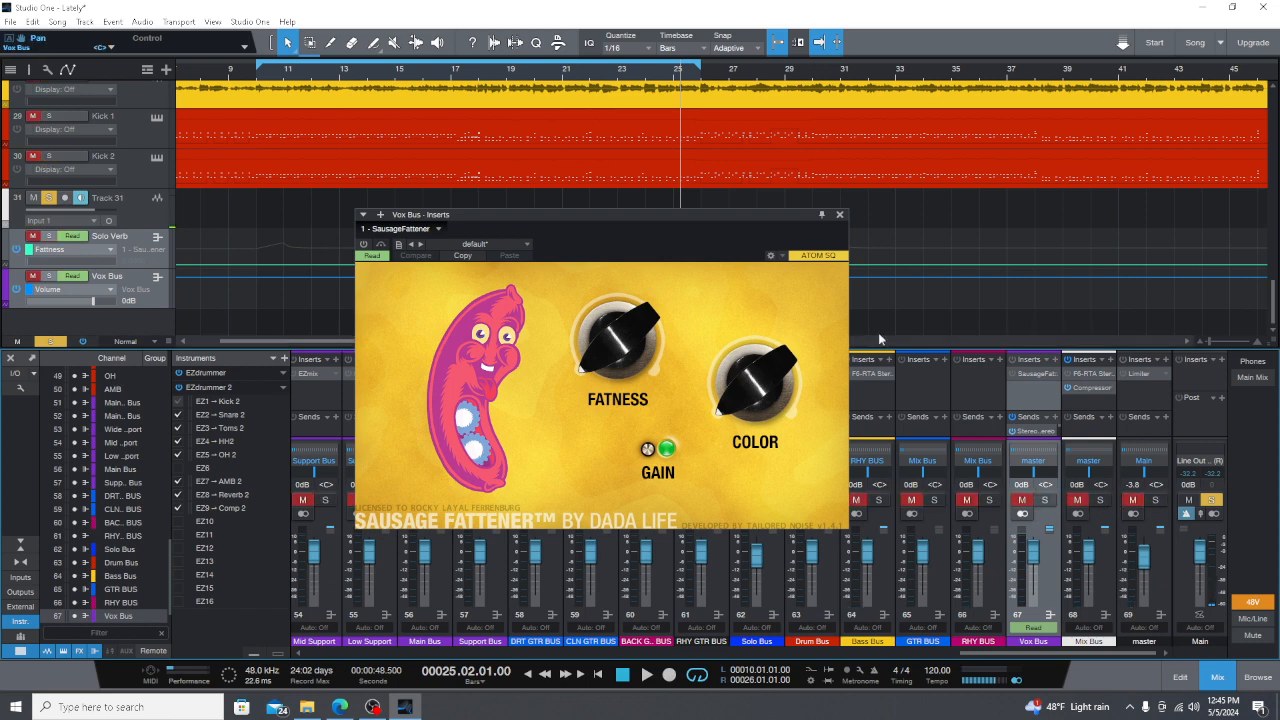
Step: Return to the Mix Bus compressor and unsolo the Main output channel during playback
left_click(839, 214)
left_click(1092, 388)
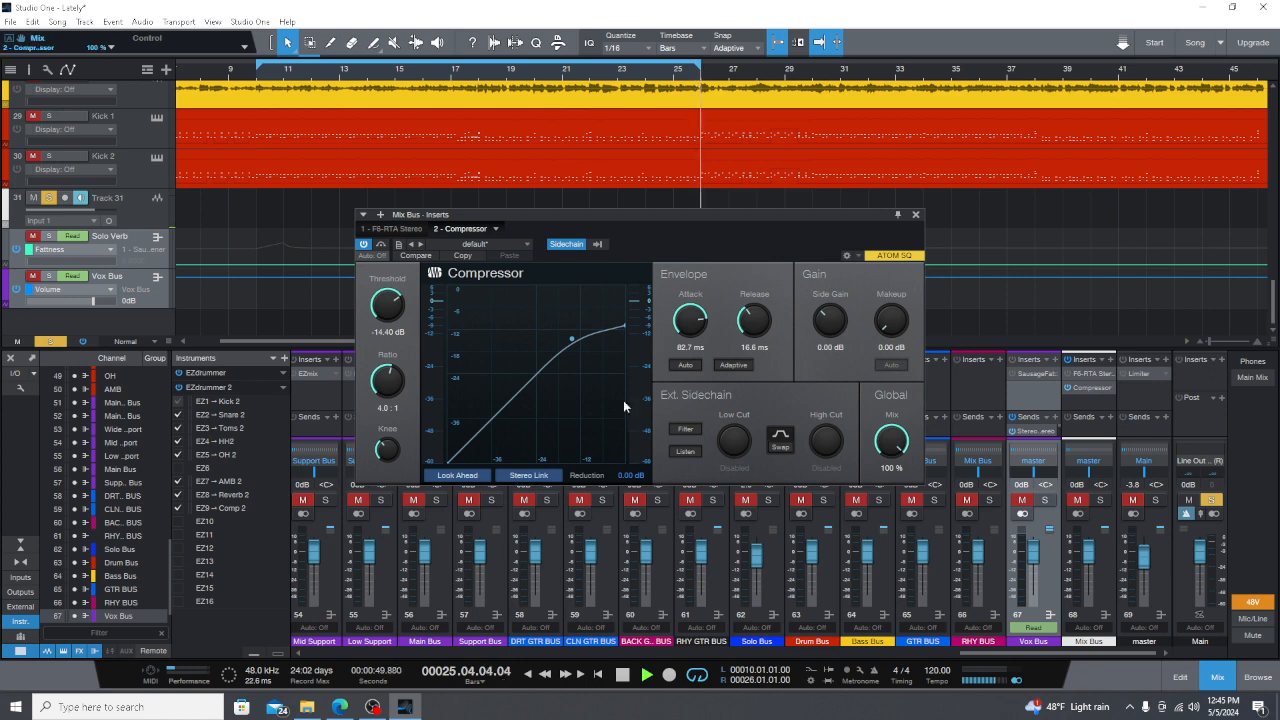
left_click(1211, 499)
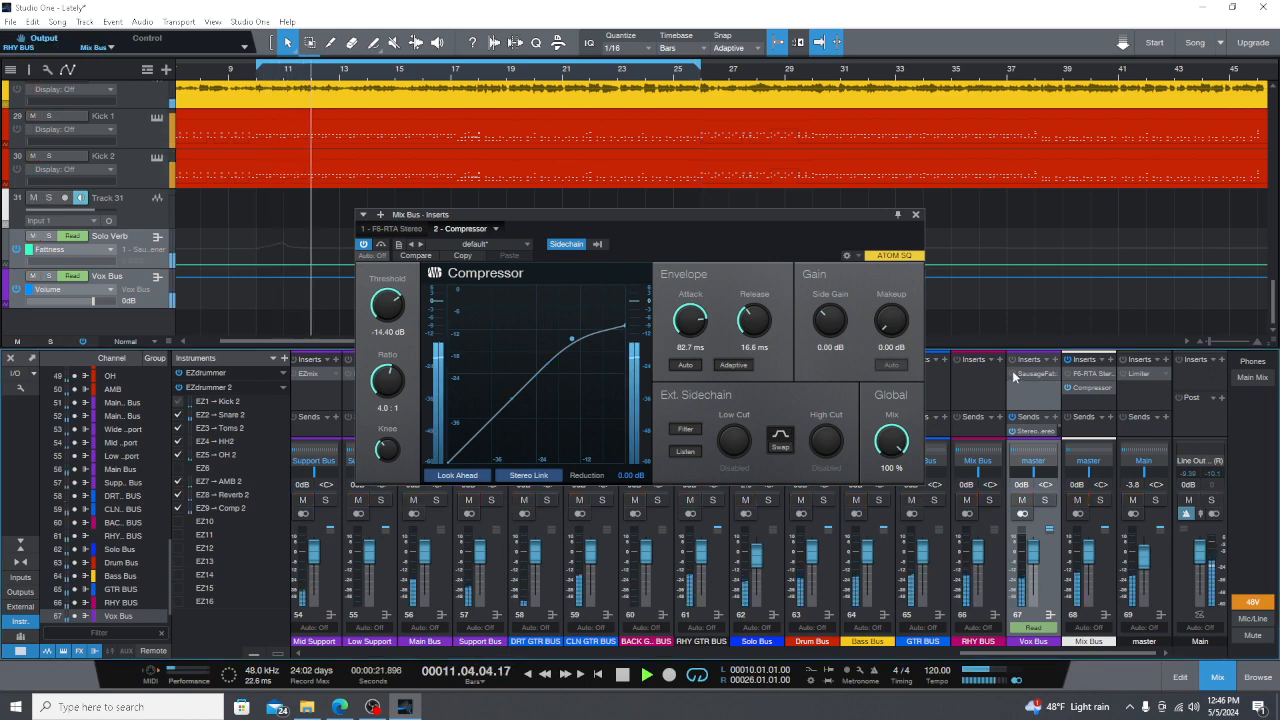
Step: Activate the SausageFattener insert on the Vox Bus and set its gain to about 9.5 dB
double_click(1045, 375)
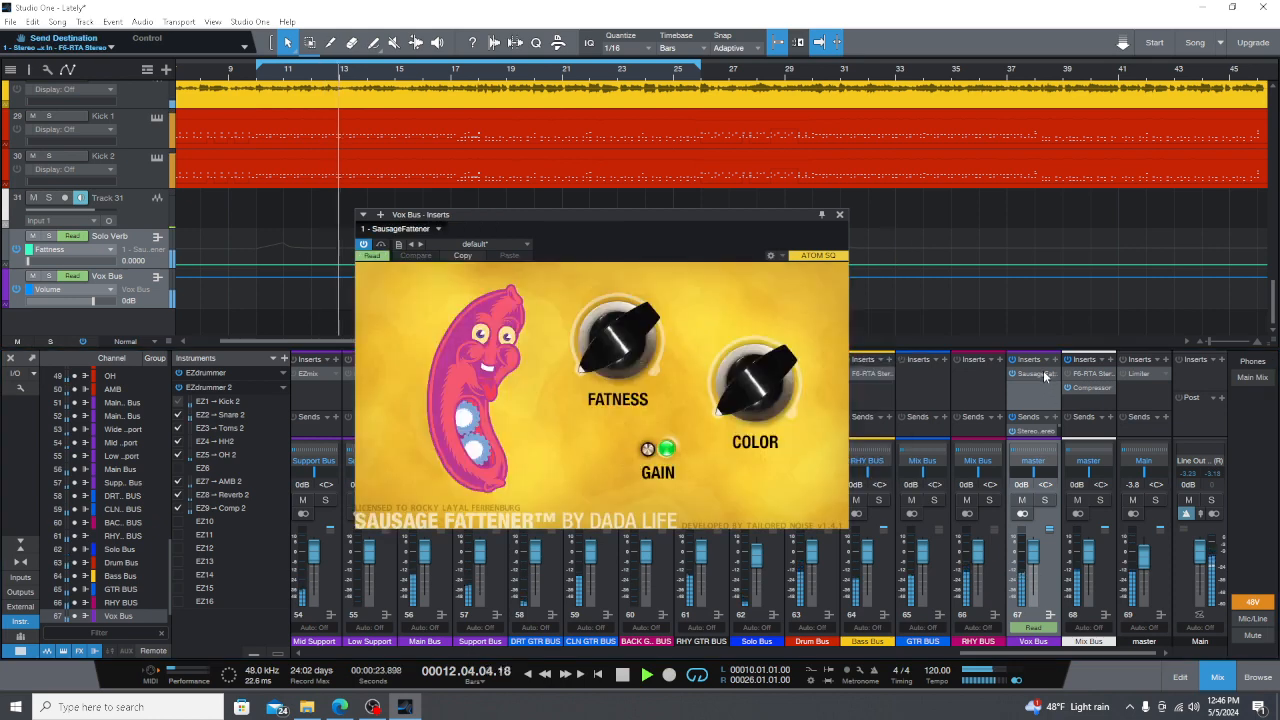
left_click_drag(648, 451, 648, 448)
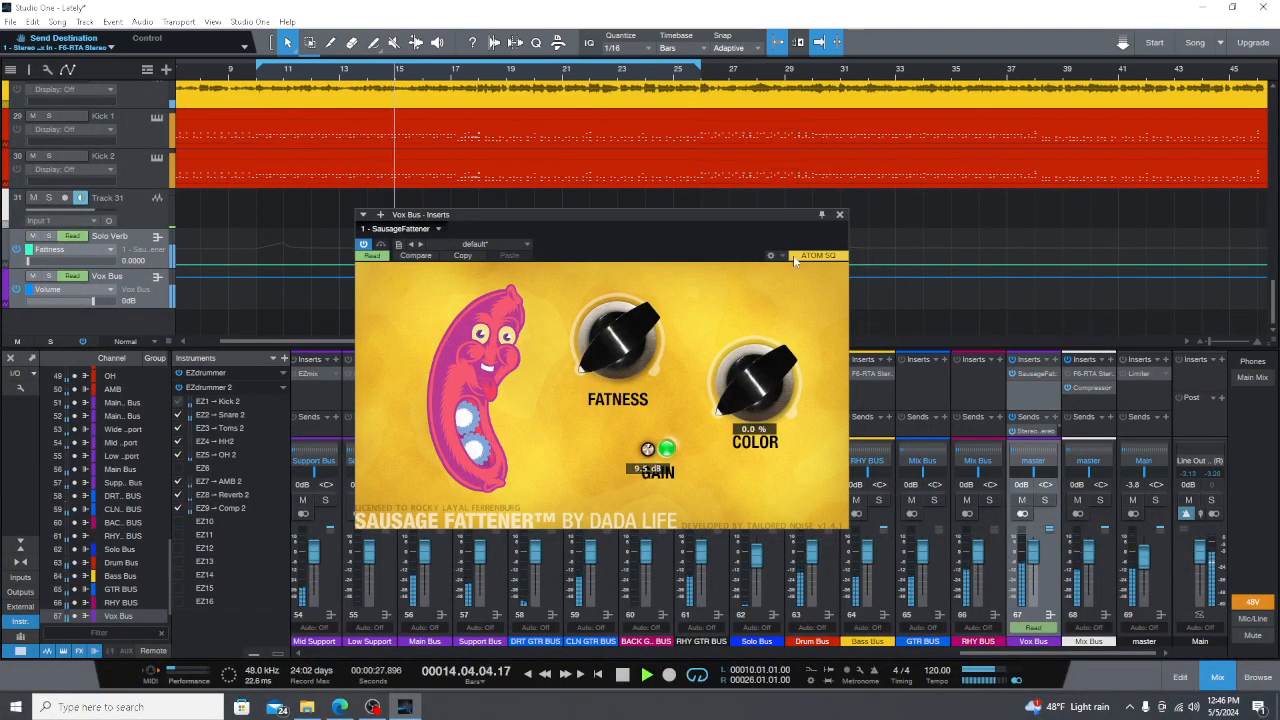
Step: Reopen the Mix Bus compressor, enable its external sidechain filter and set the High Cut to about 1.65 kHz
left_click(840, 215)
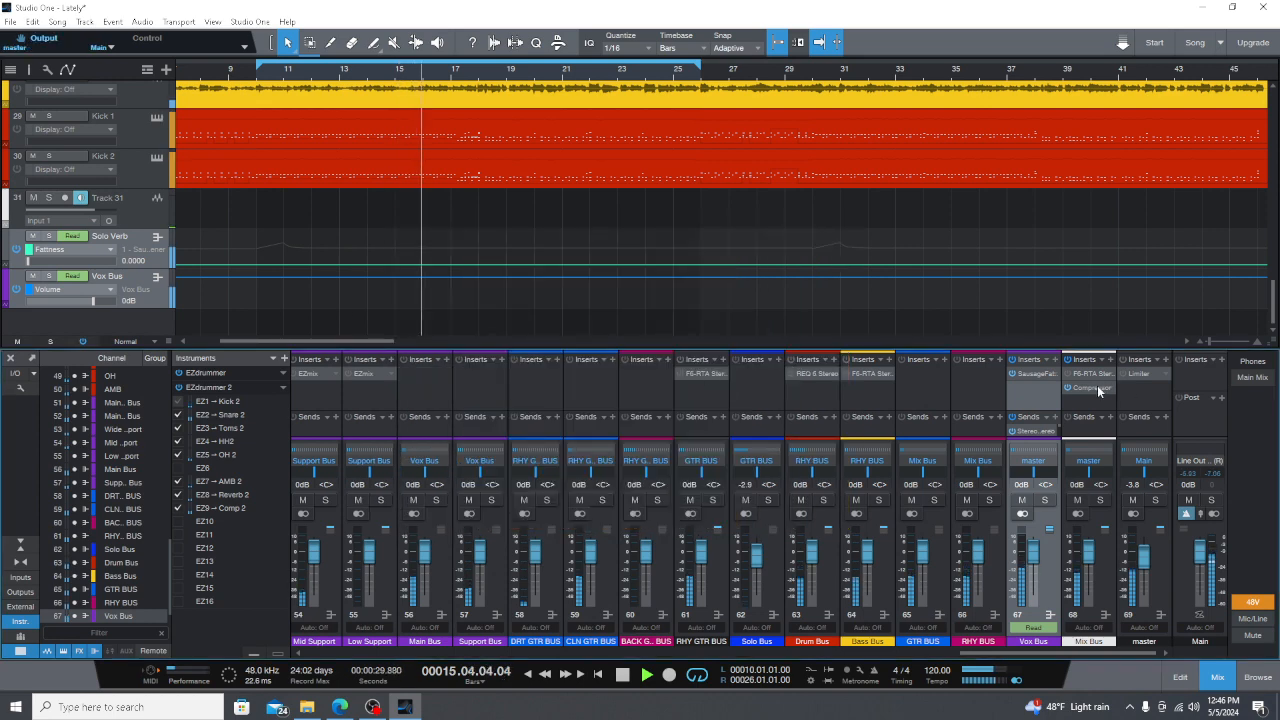
double_click(1092, 387)
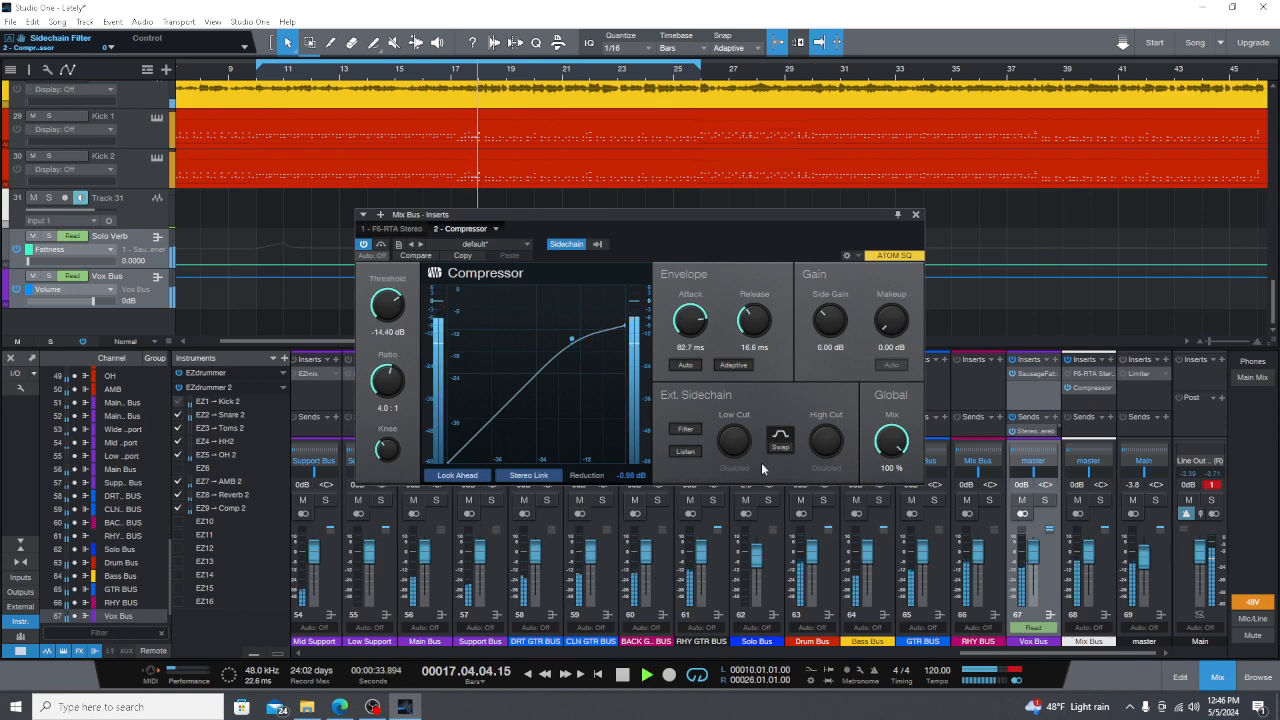
left_click(685, 429)
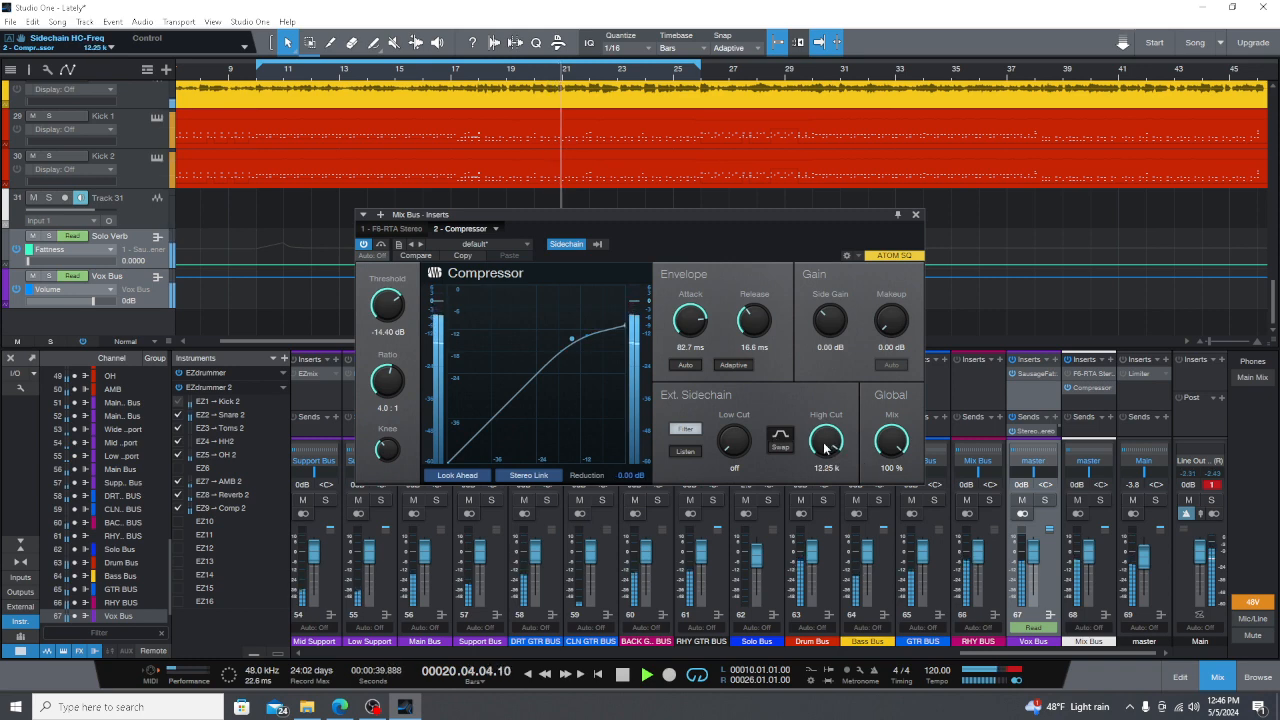
left_click_drag(826, 441, 810, 468)
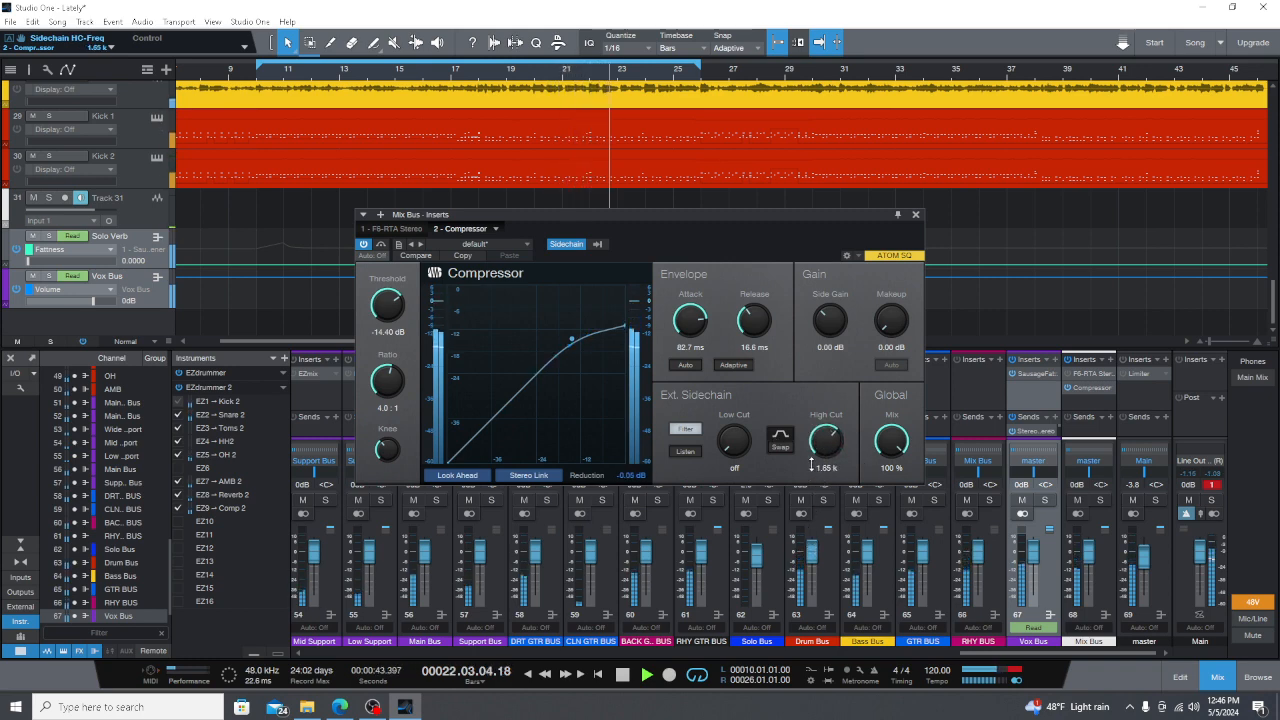
Step: Briefly listen to the sidechain signal alone, and adjust its filter to a 1.10 kHz High Cut and a 194 Hz Low Cut
left_click(688, 451)
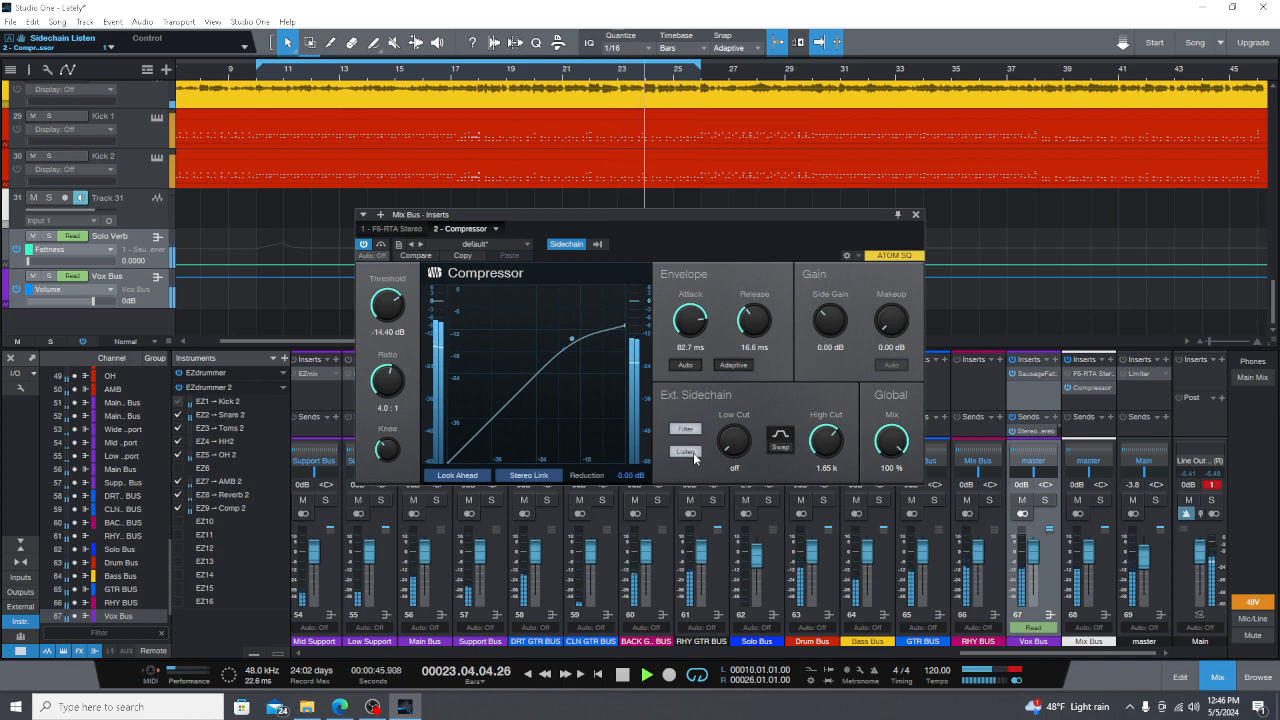
left_click(689, 452)
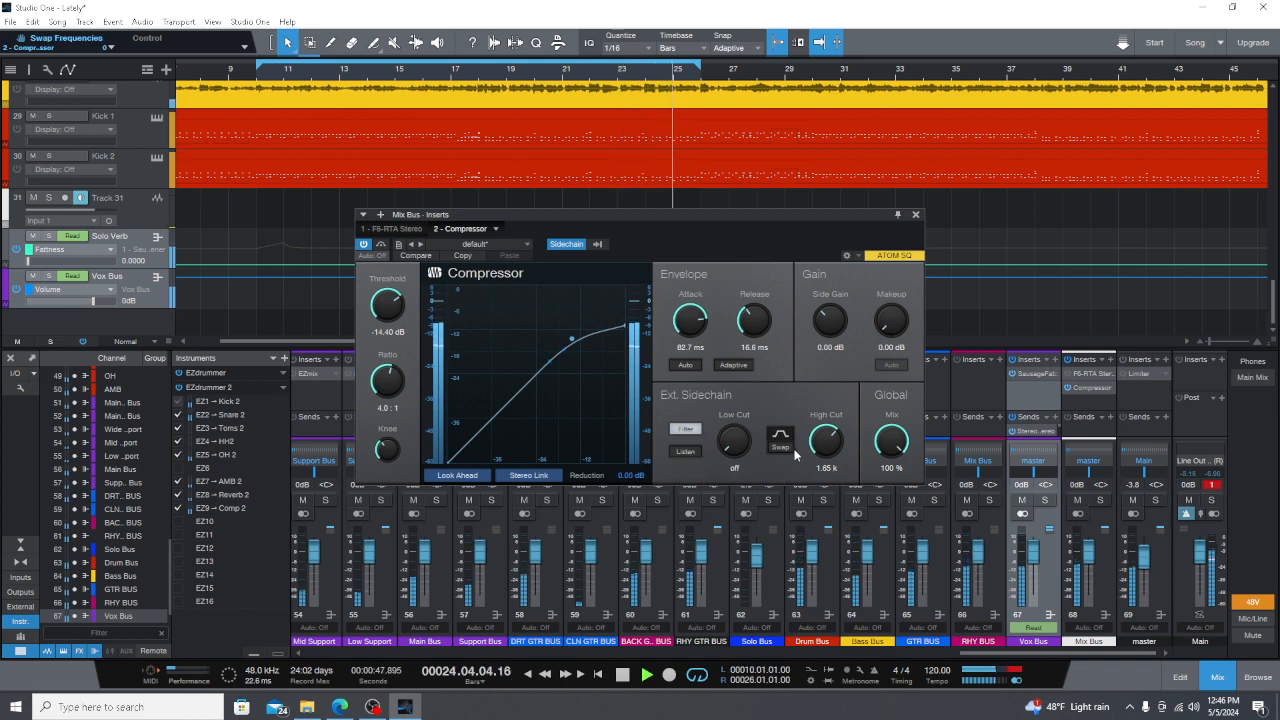
left_click_drag(822, 442, 808, 455)
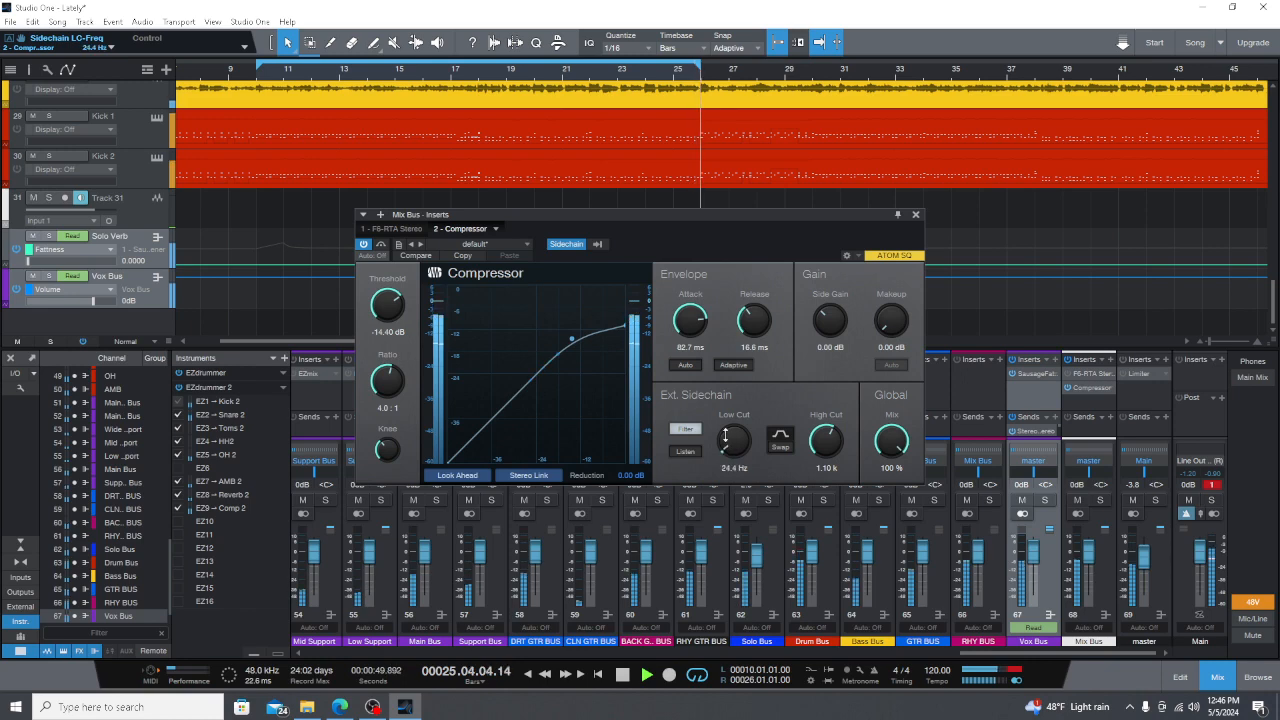
left_click_drag(731, 438, 727, 394)
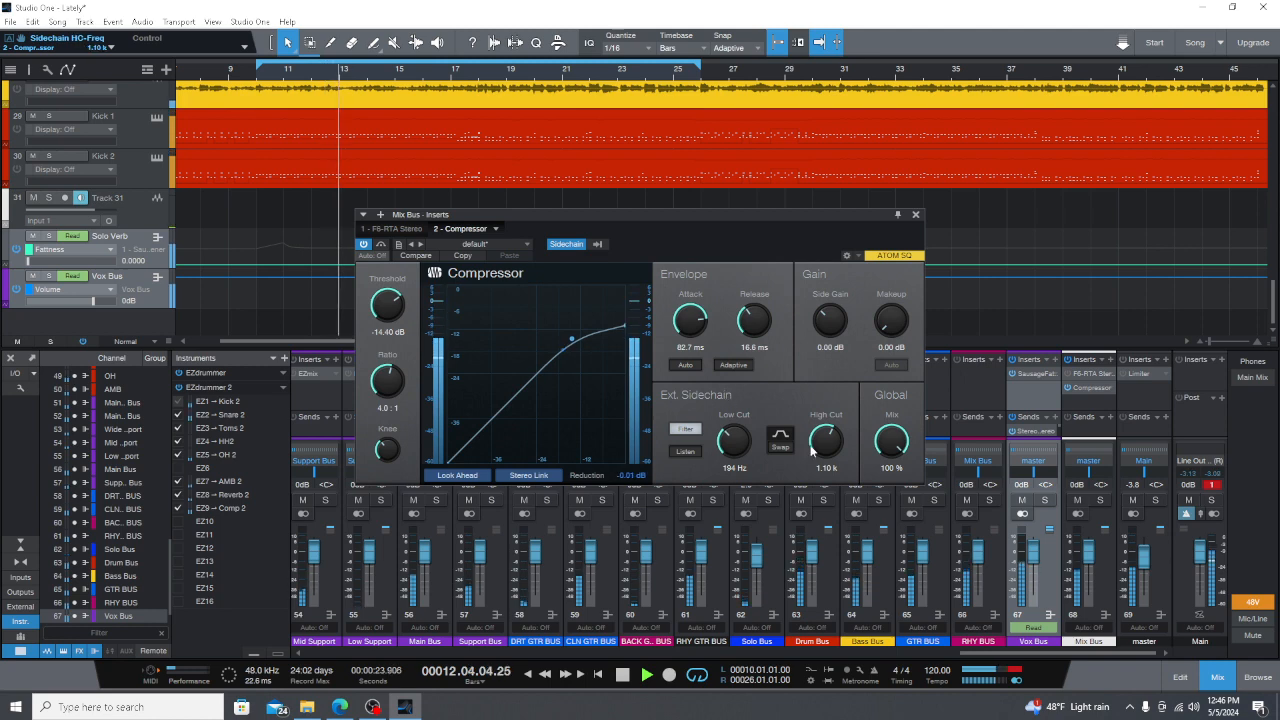
Step: Lower the sidechain High Cut to about 139 Hz, toggle the frequency swap twice, and raise the High Cut to 1.35 kHz
mouse_move(818, 447)
left_mouse_down()
mouse_move(823, 525)
mouse_move(770, 378)
mouse_move(777, 361)
mouse_move(794, 442)
left_mouse_up()
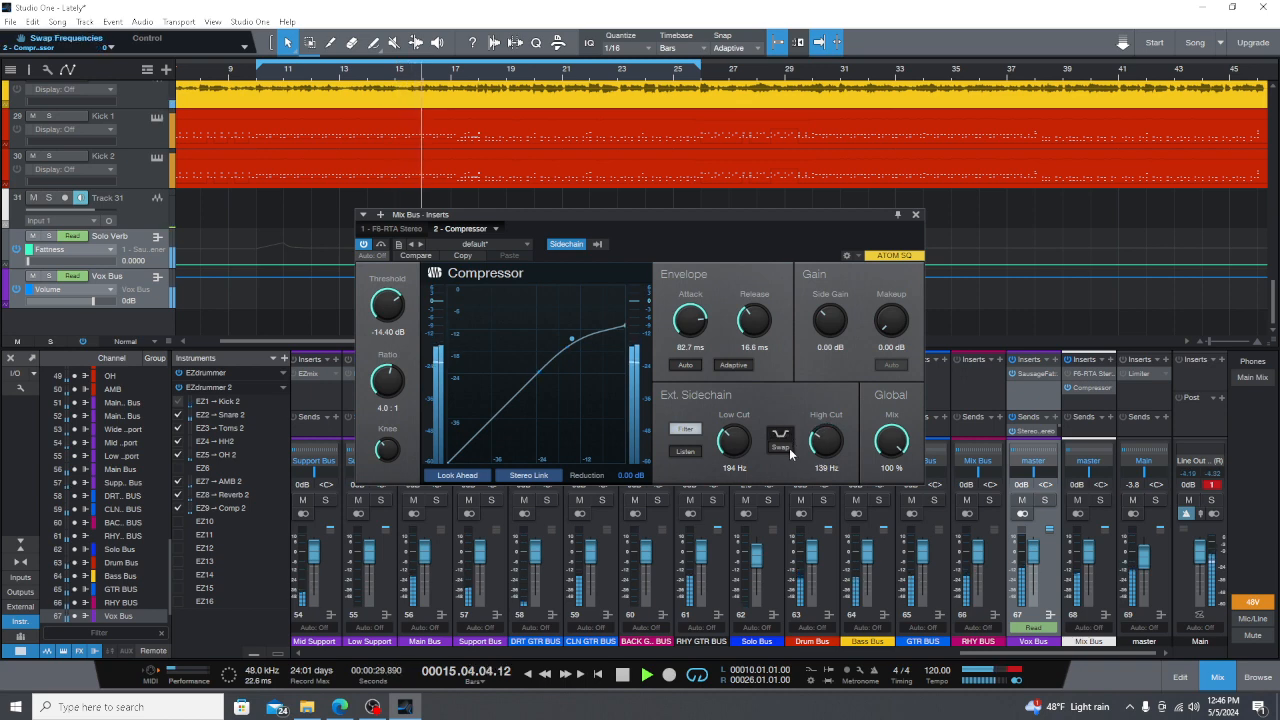
left_click(785, 448)
left_click(783, 448)
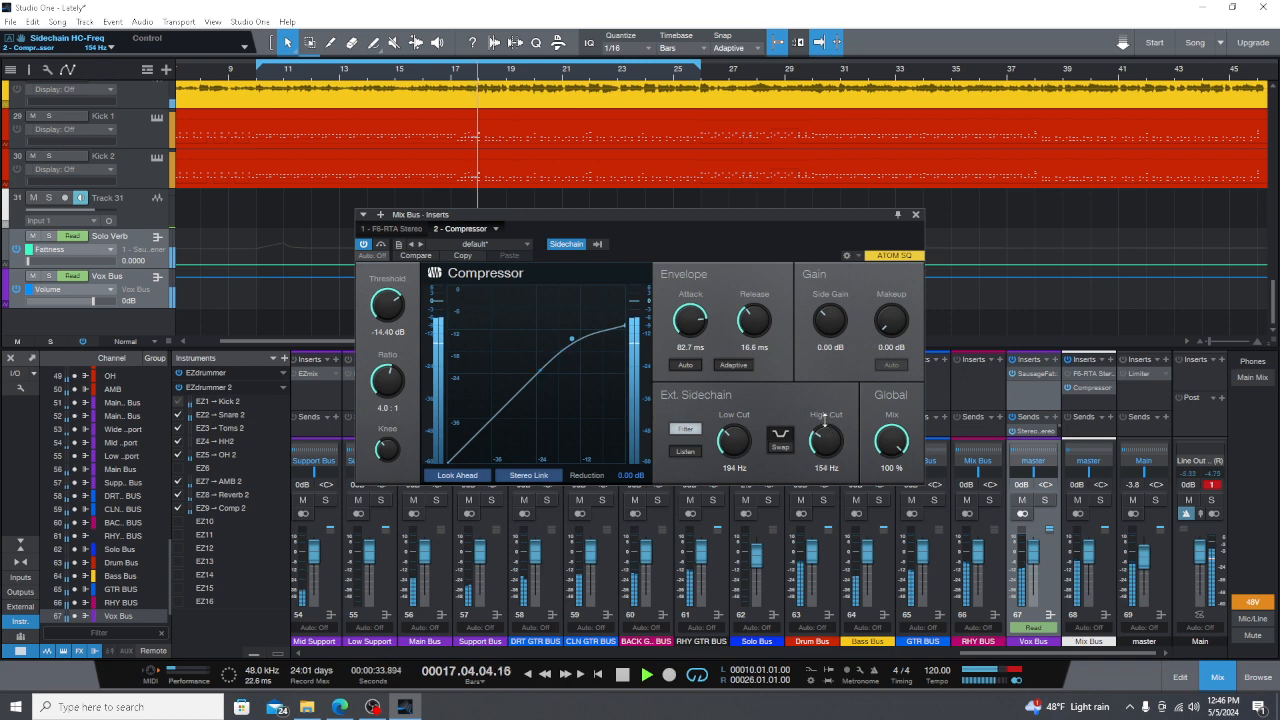
left_click_drag(826, 440, 821, 373)
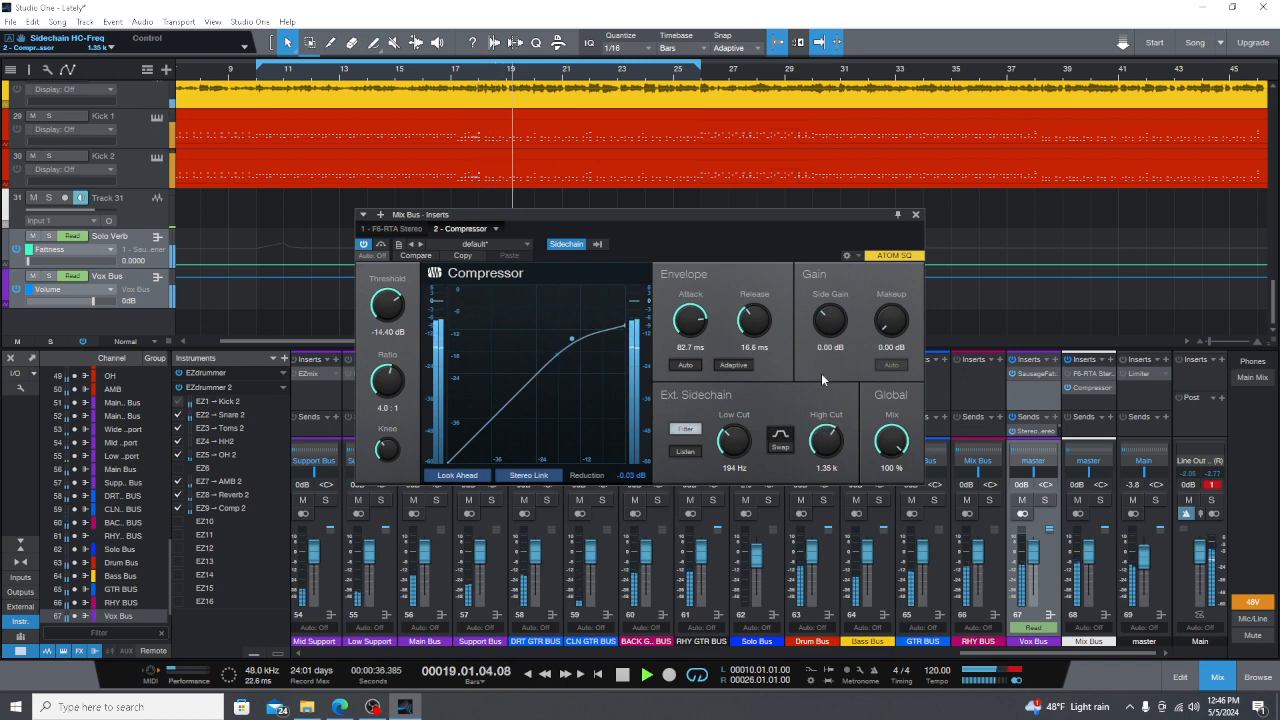
Step: Compare the mix during playback with the compressor bypassed and with its sidechain filter off, restoring both each time
left_click(381, 246)
left_click(381, 246)
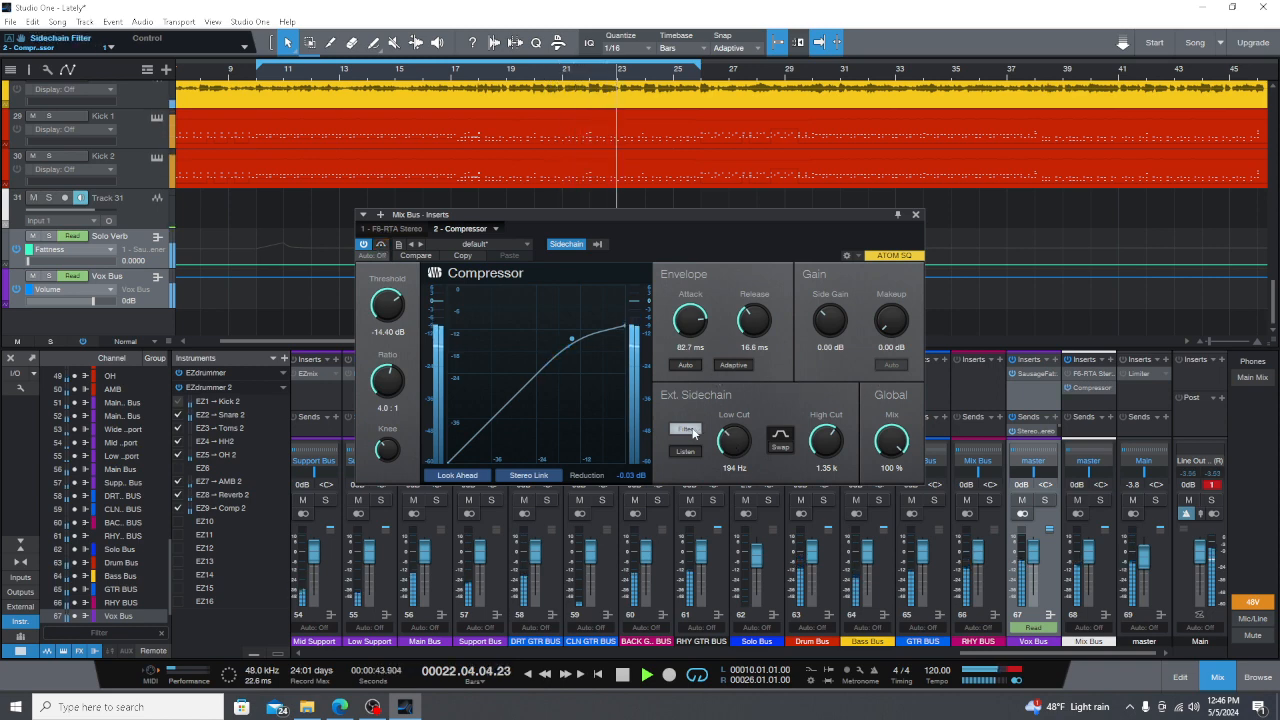
left_click(685, 429)
left_click(685, 429)
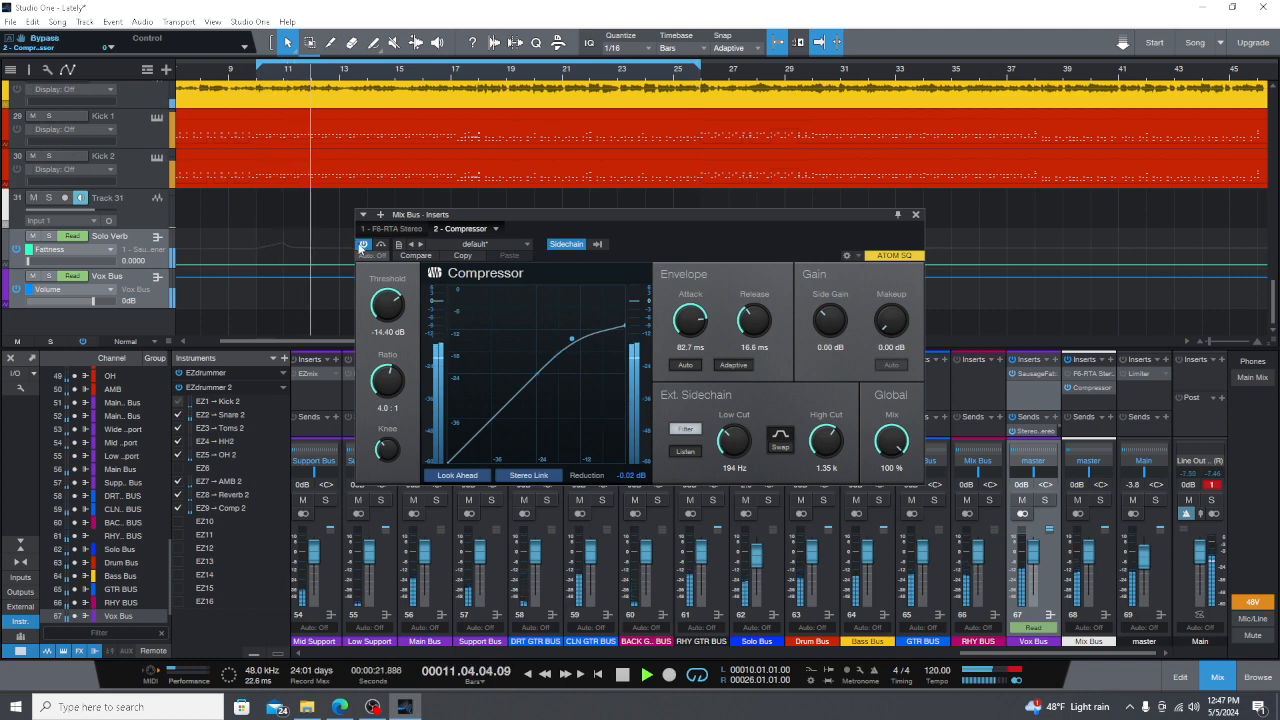
left_click(363, 245)
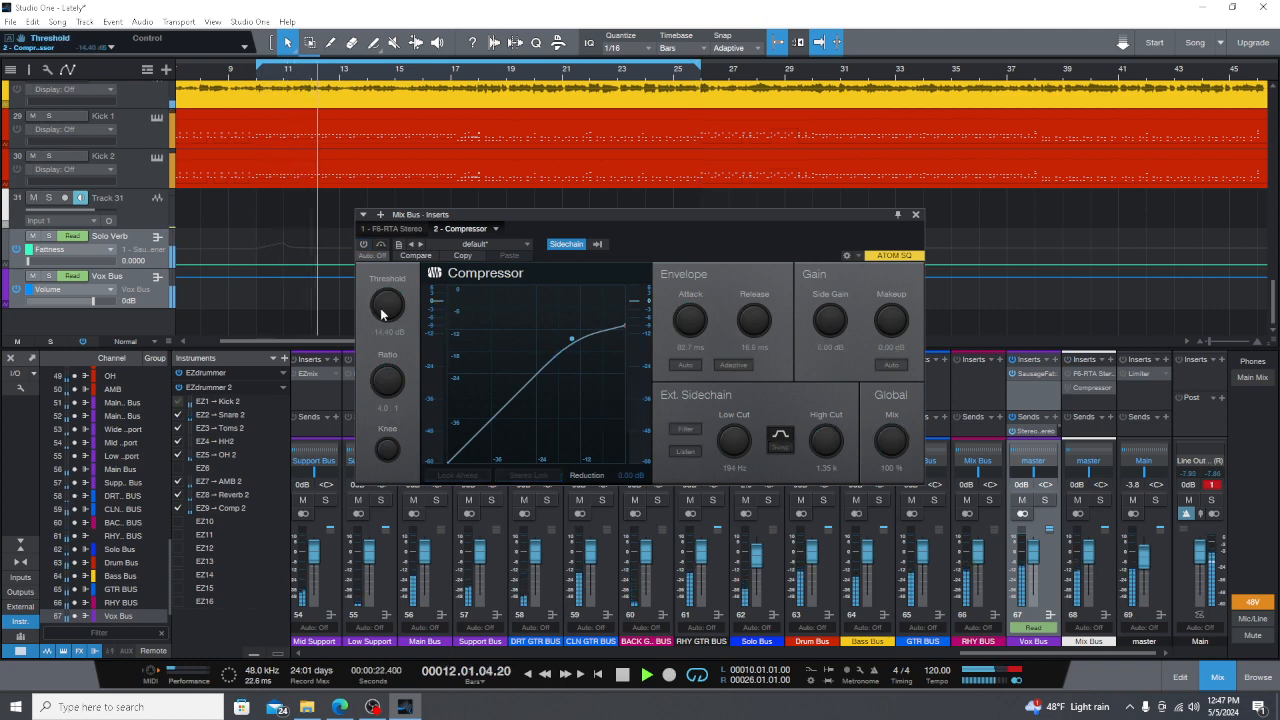
left_click(363, 244)
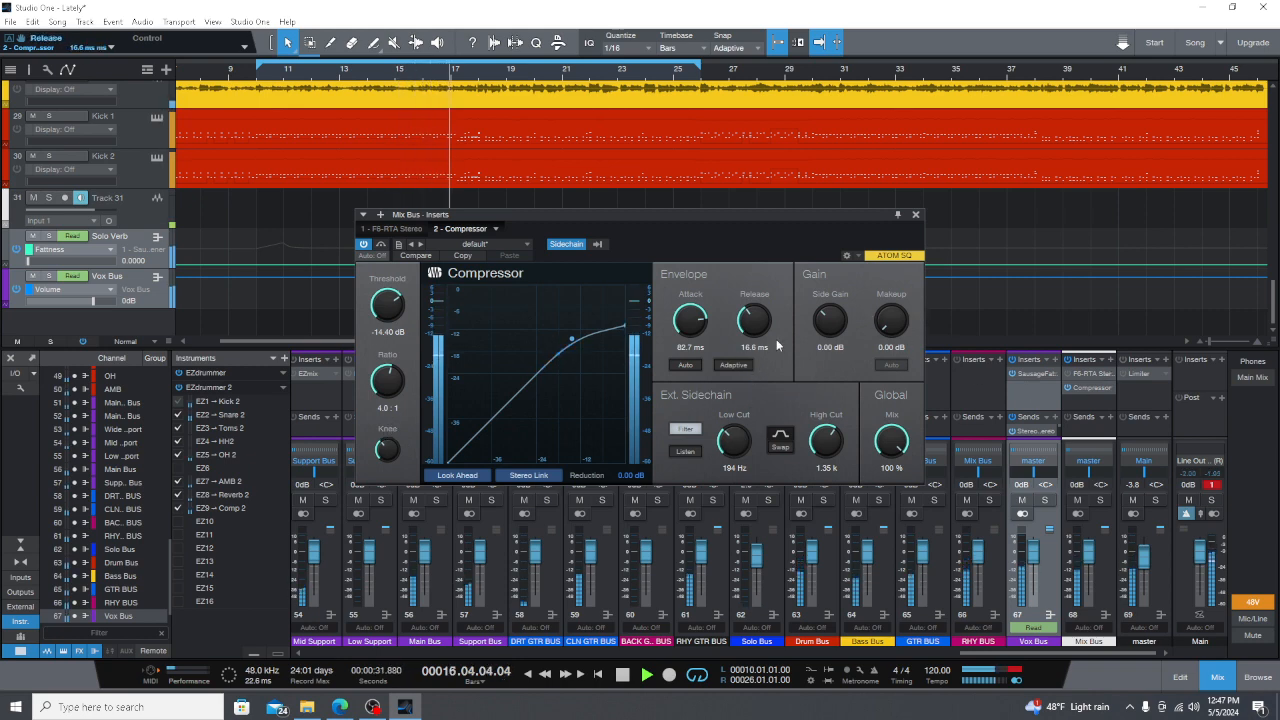
Step: Set the compressor's sidechain High Cut to about 2.30 kHz and its Low Cut to about 130 Hz
left_click_drag(827, 448, 828, 434)
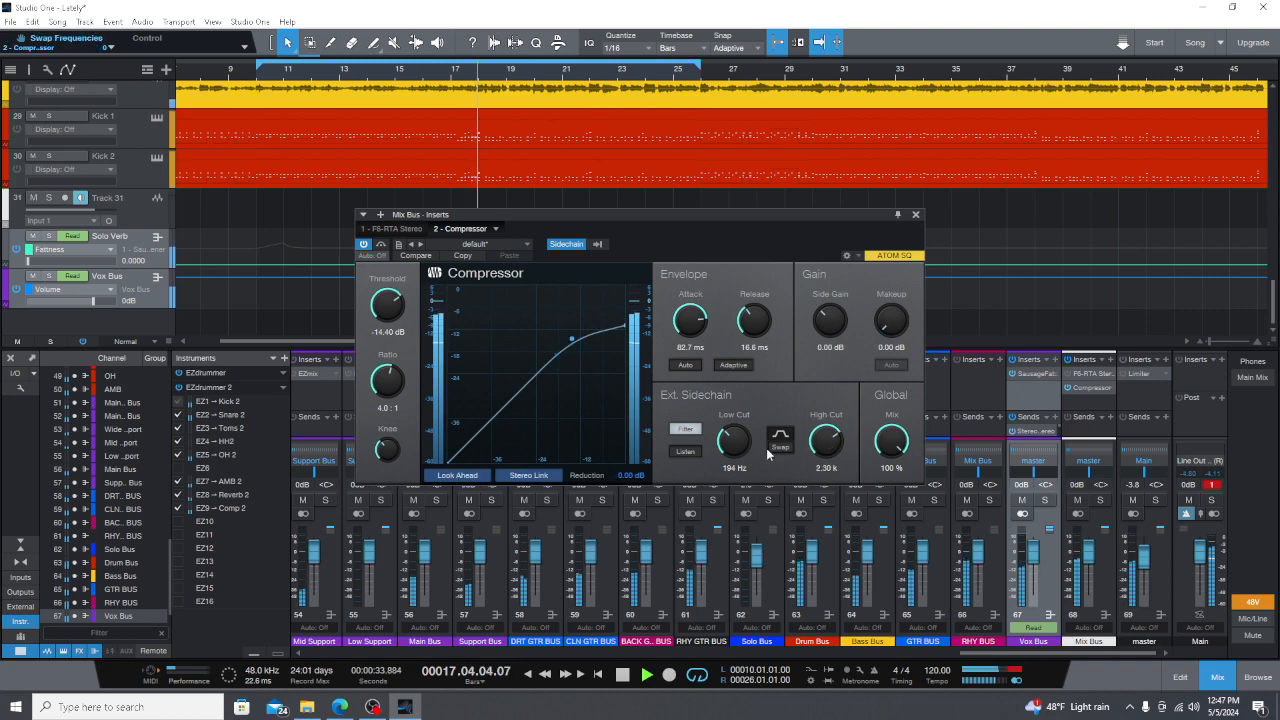
left_click_drag(736, 443, 738, 456)
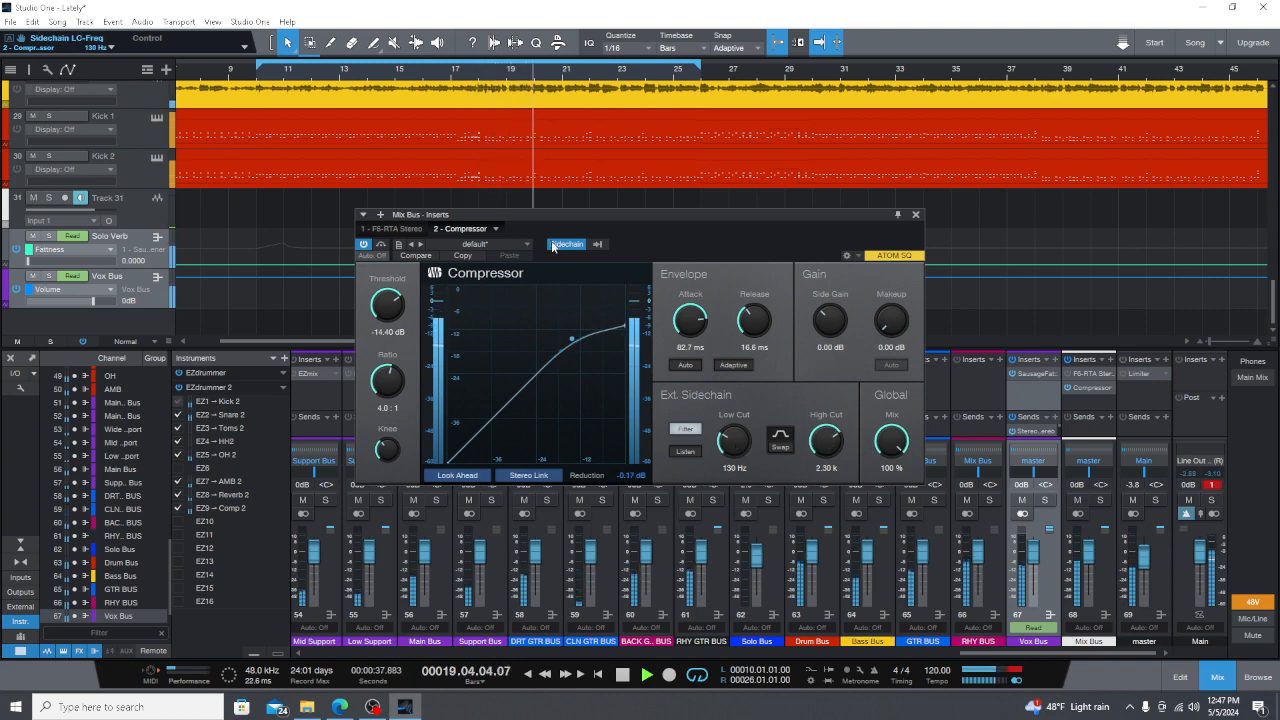
Step: Try the compressor's makeup gain at 3 dB, 2 dB and 1.5 dB while the song plays
left_click(888, 348)
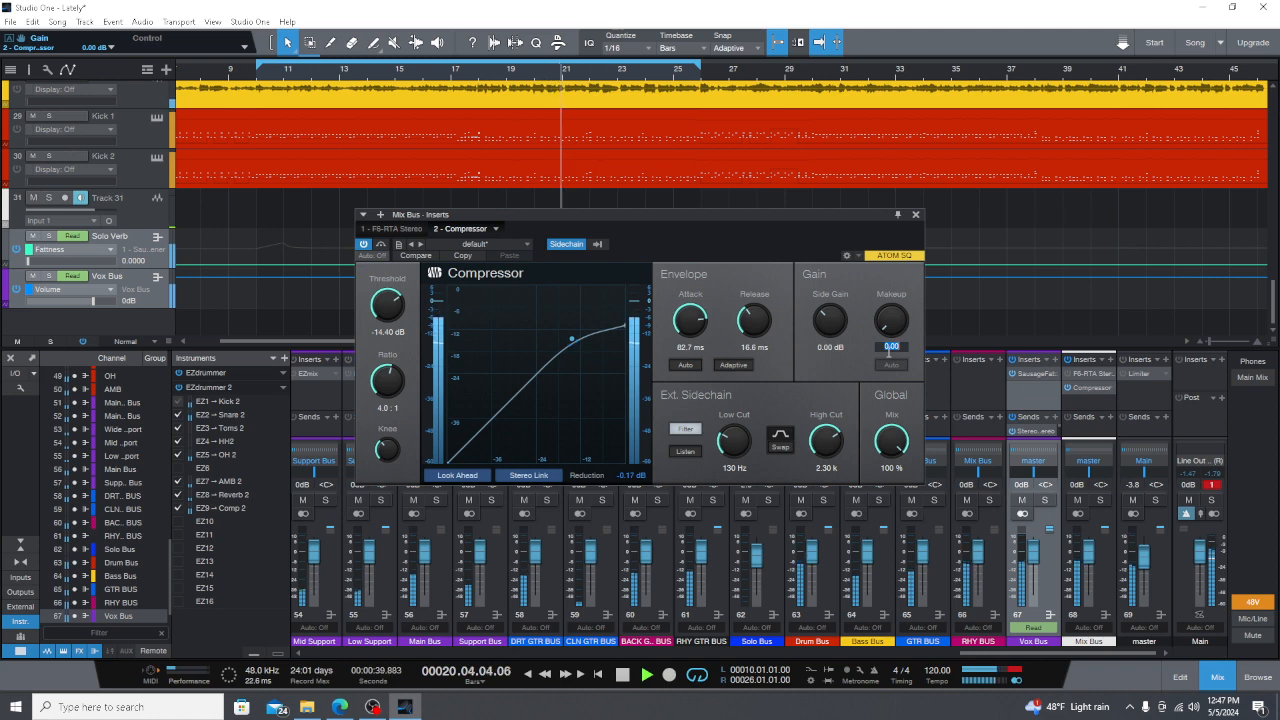
type("3")
key("Return")
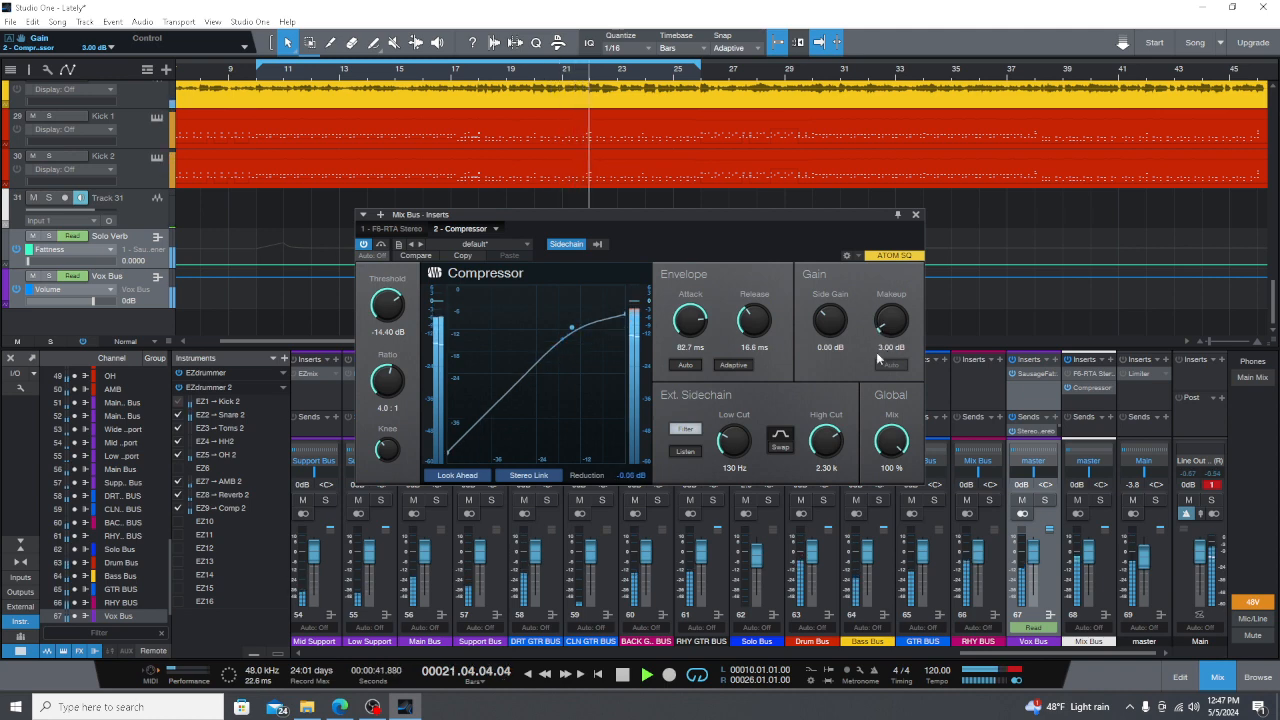
left_click(891, 349)
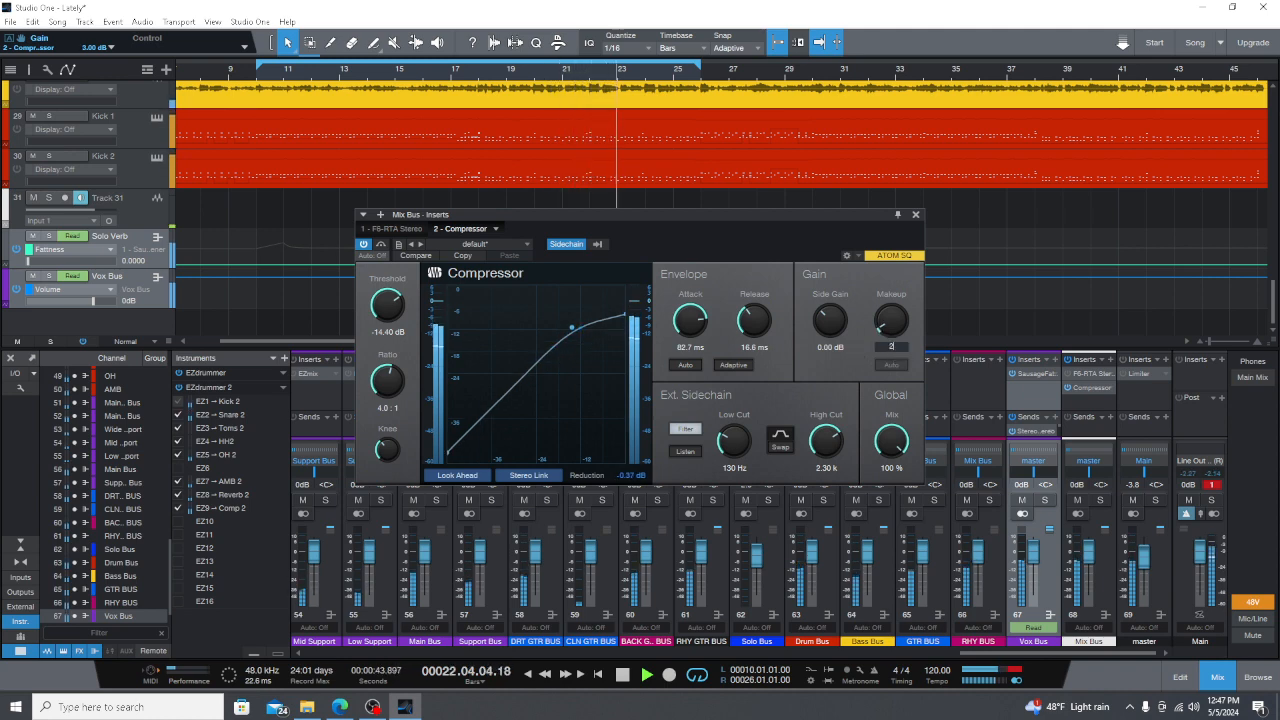
type("2")
key("Return")
left_click(893, 349)
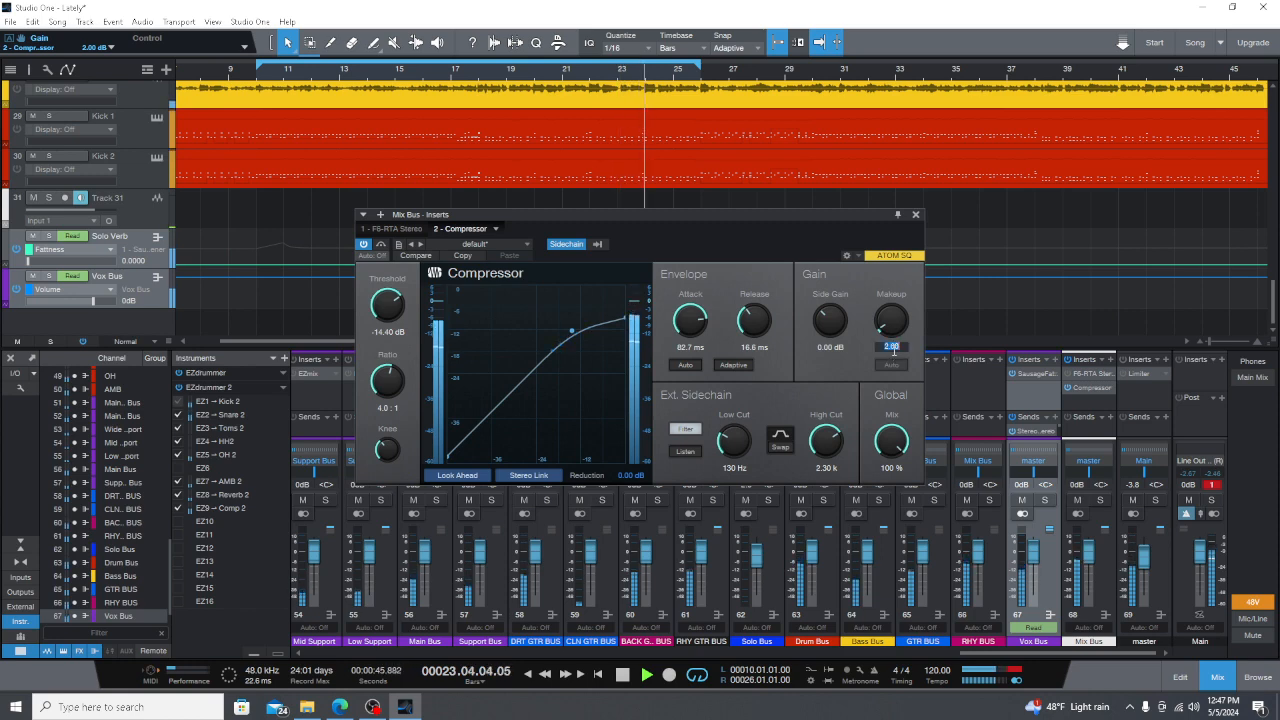
type("1.5")
key("Return")
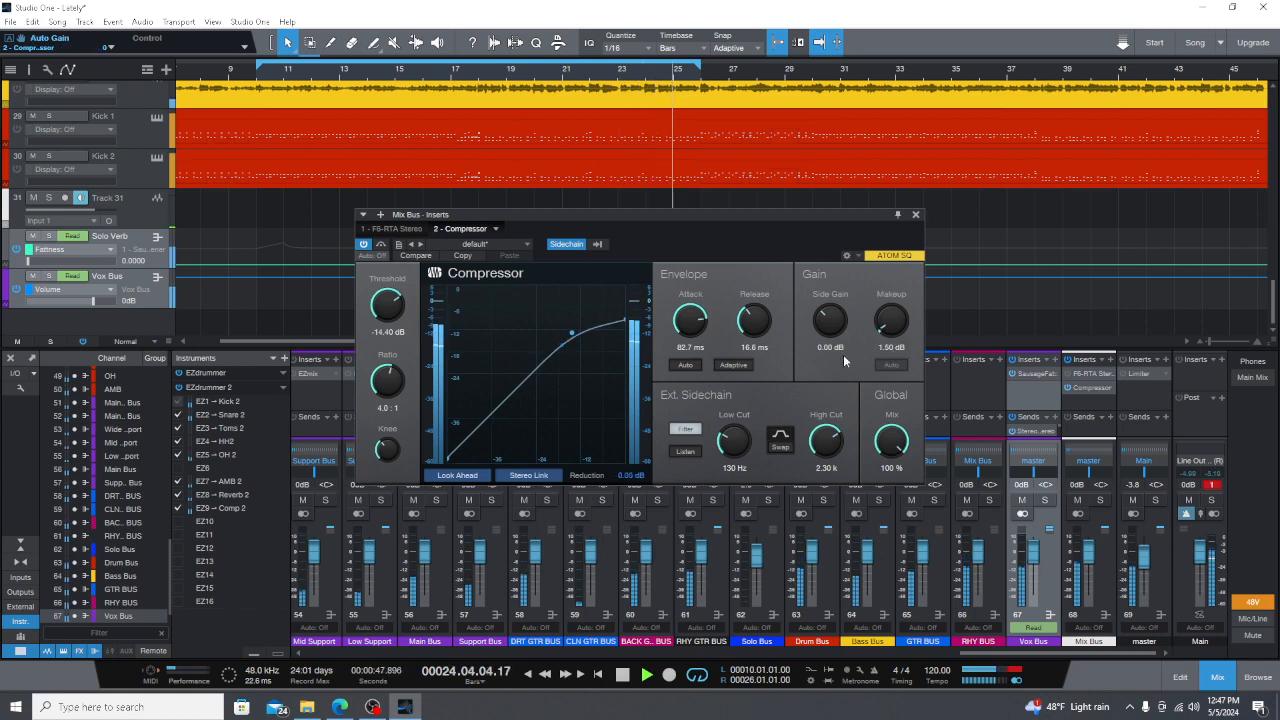
left_click(779, 433)
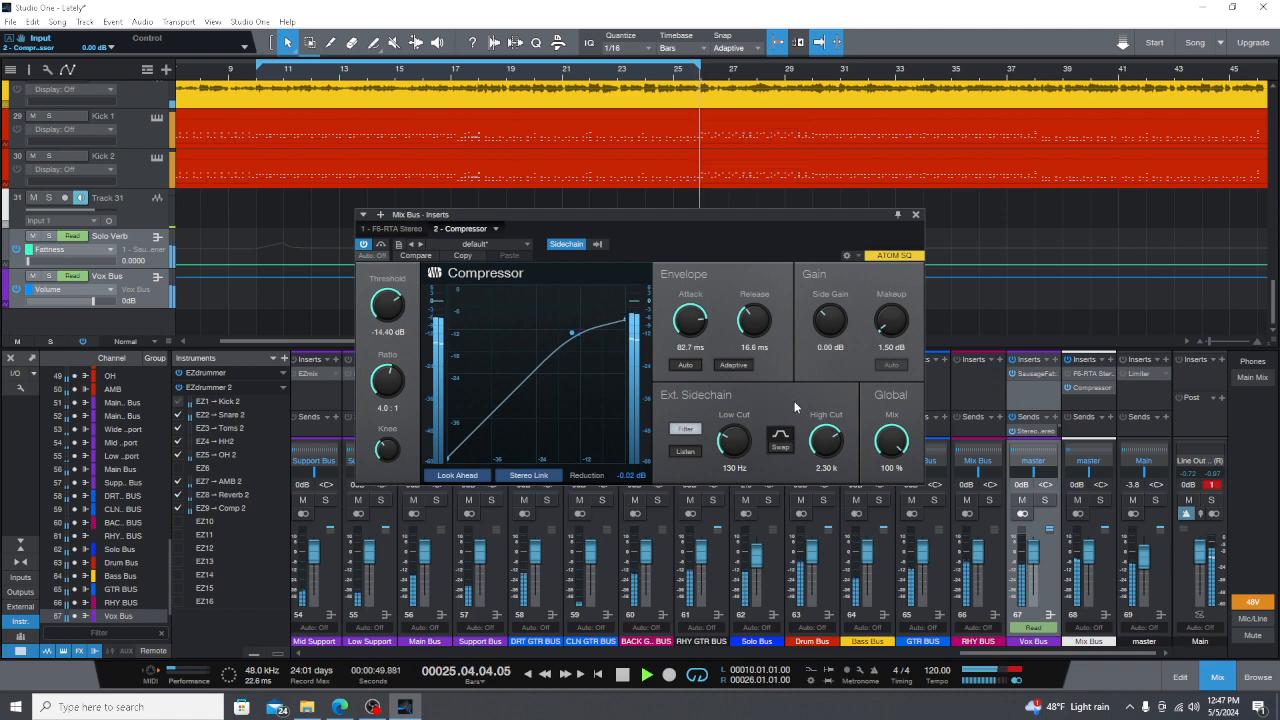
Step: Set the compressor's makeup gain to 1 dB and stop playback
left_click(891, 347)
type("1")
key("Return")
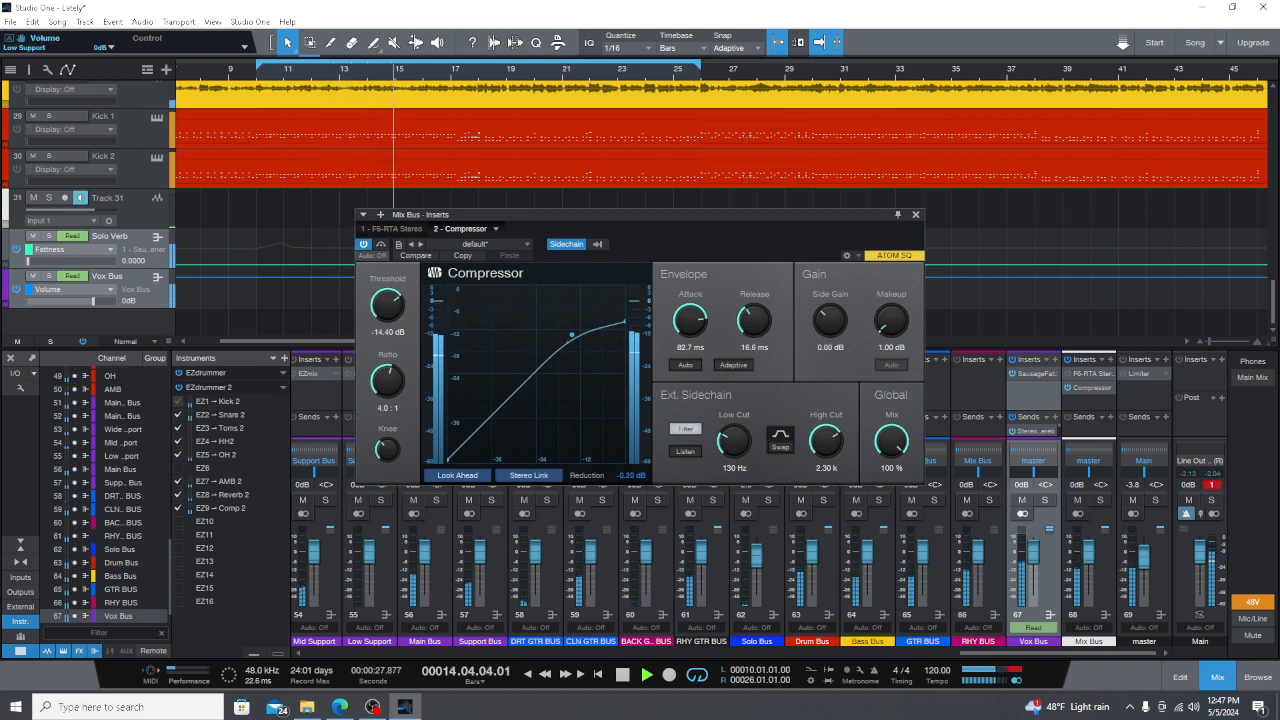
key("space")
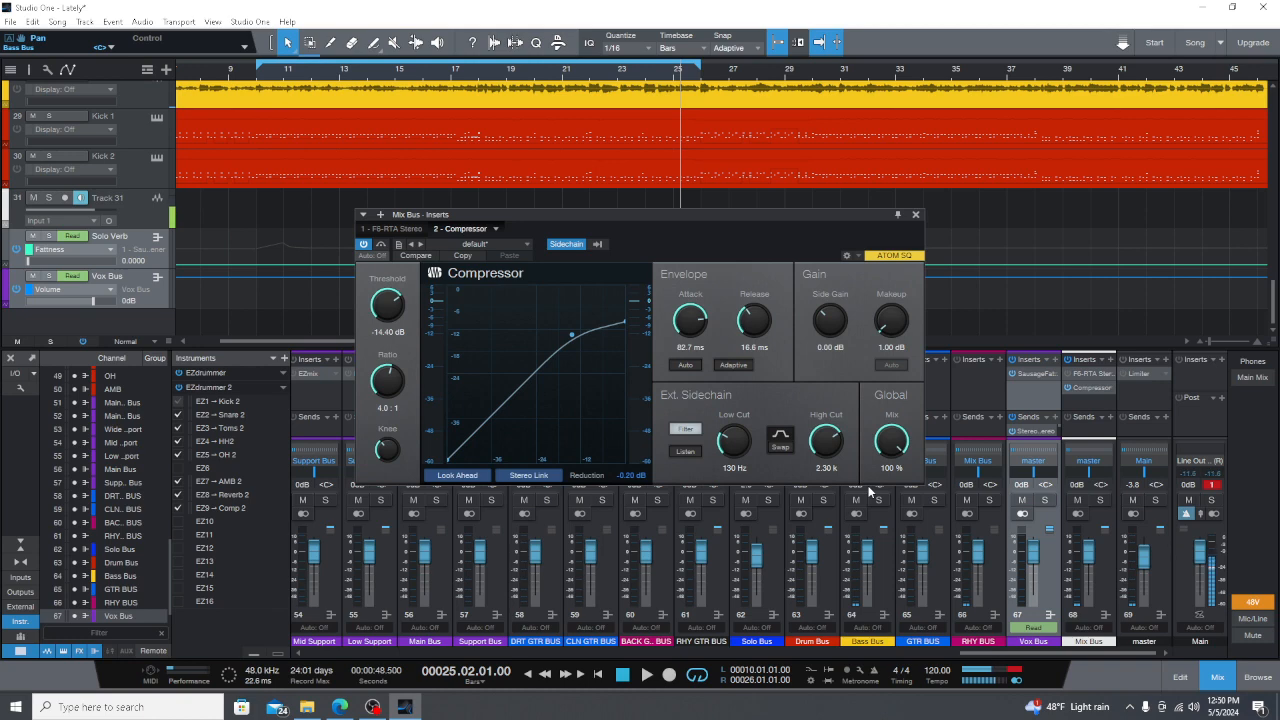
Step: Play the song while repeatedly switching the Mix Bus compressor off and on to compare the mix, leaving it active and stopping playback
left_click(363, 244)
key("space")
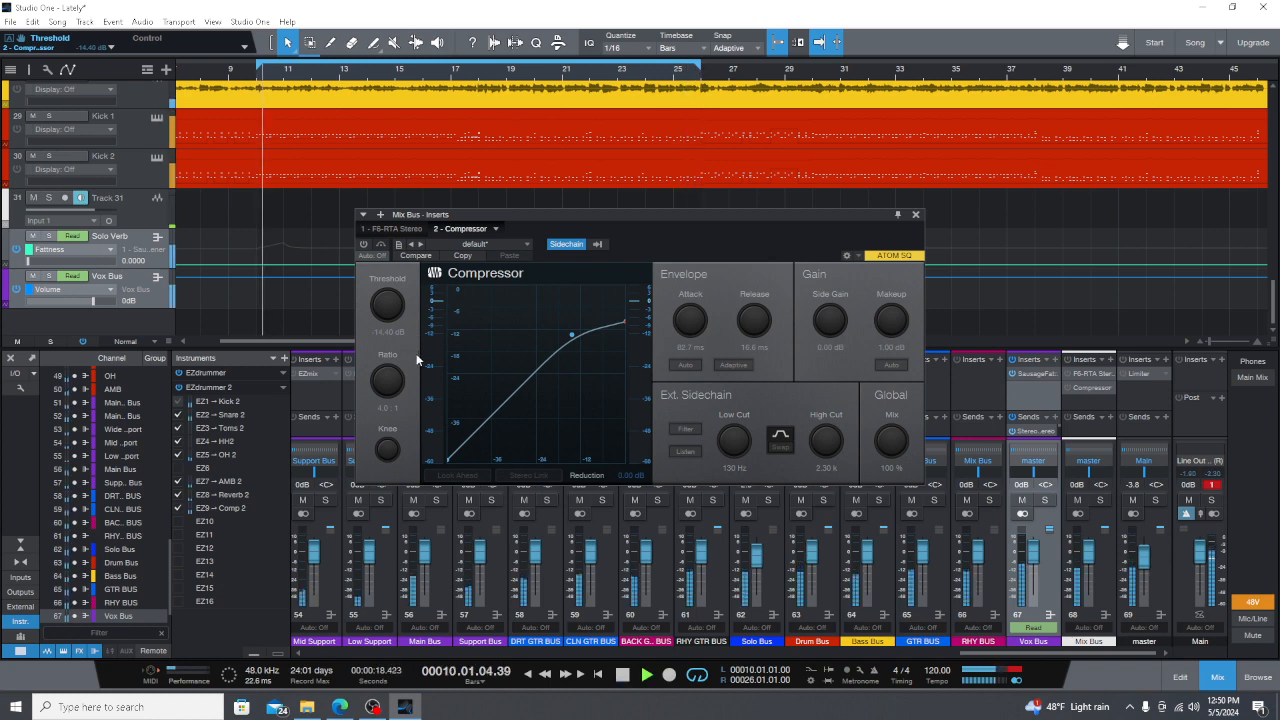
left_click(364, 245)
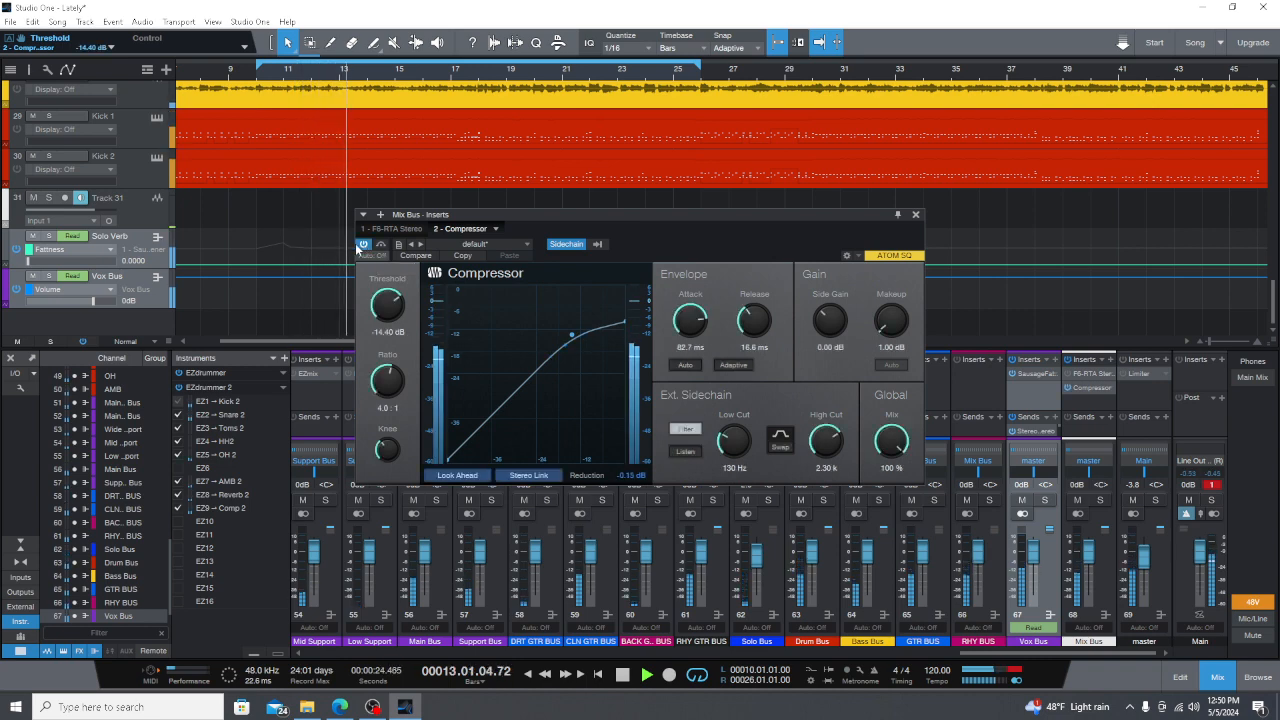
left_click(364, 245)
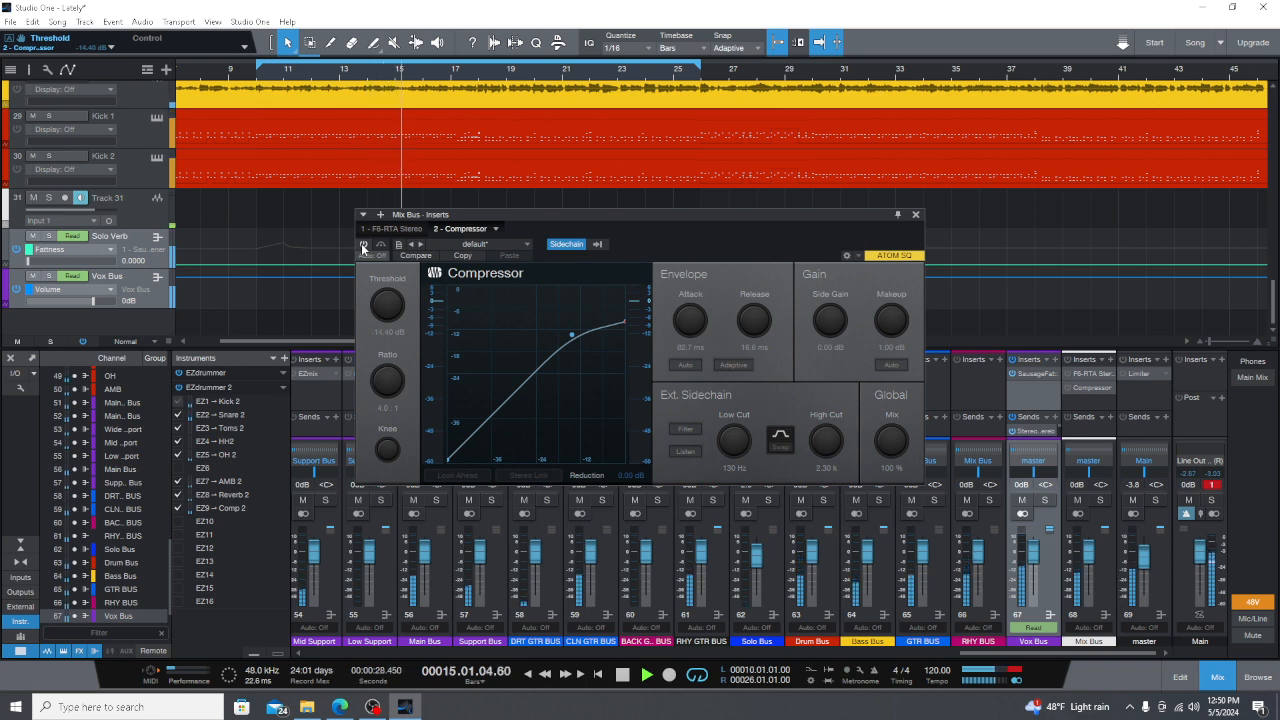
left_click(364, 245)
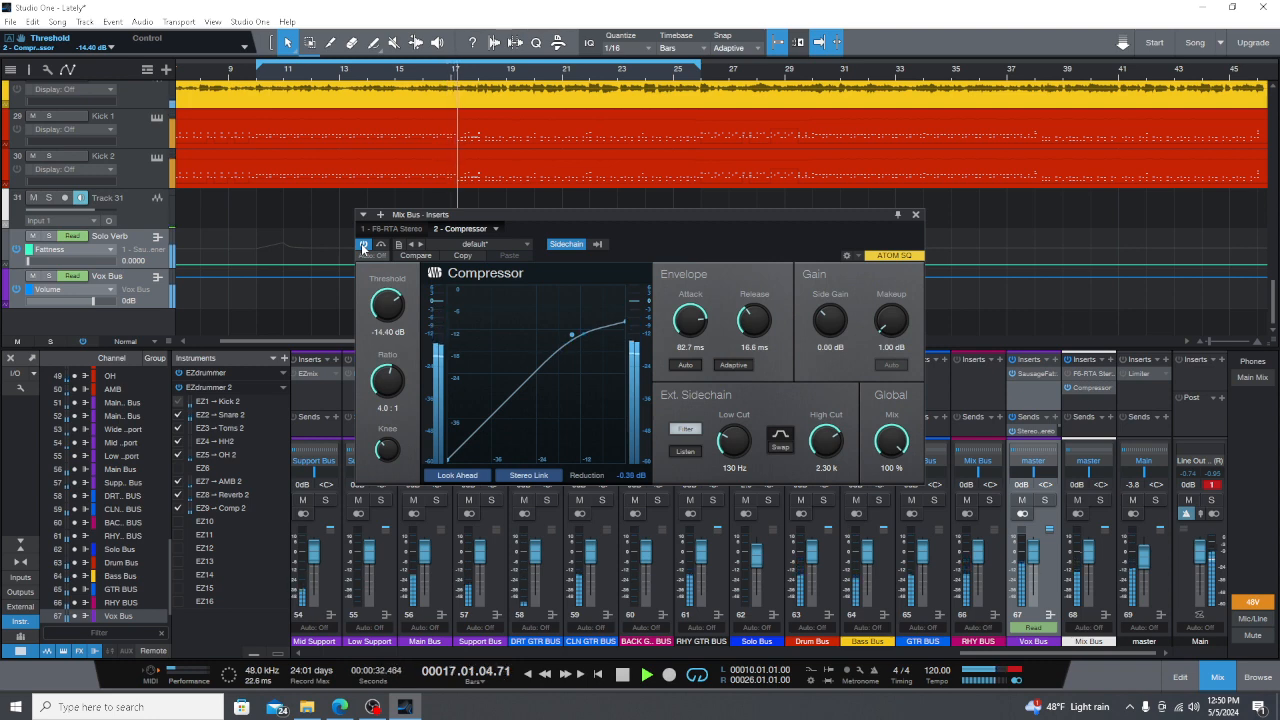
left_click(364, 245)
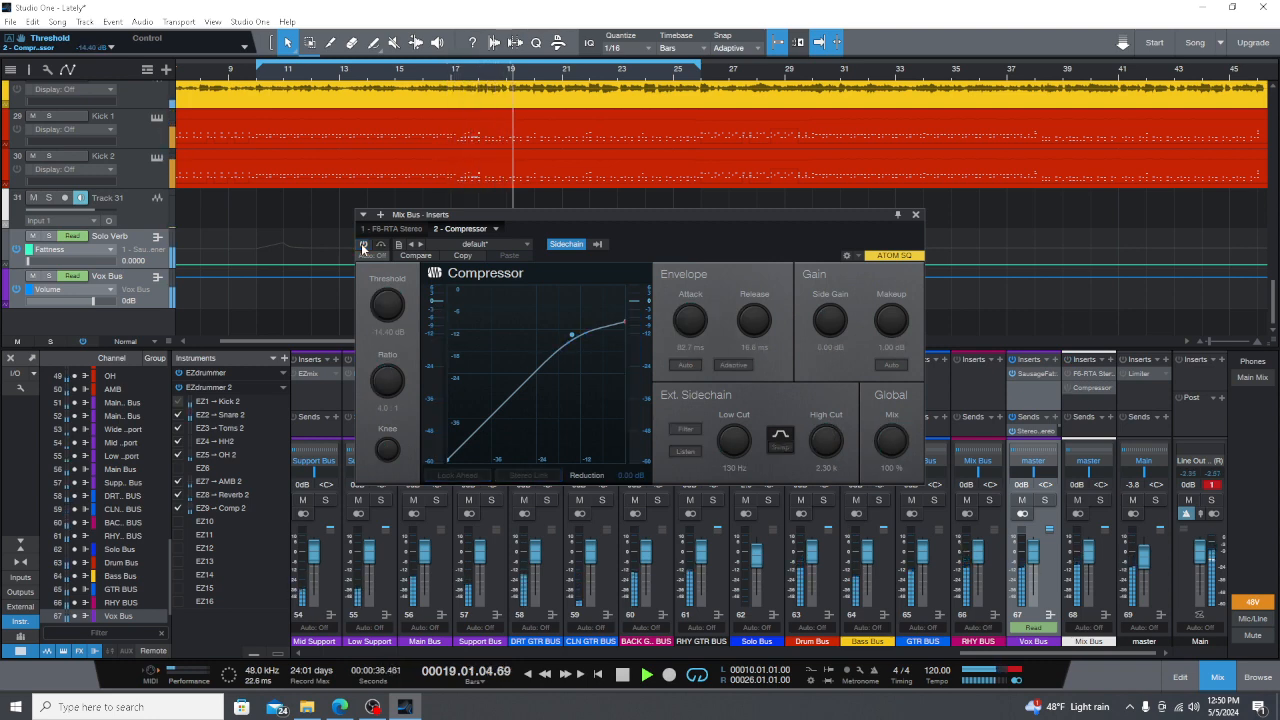
left_click(364, 245)
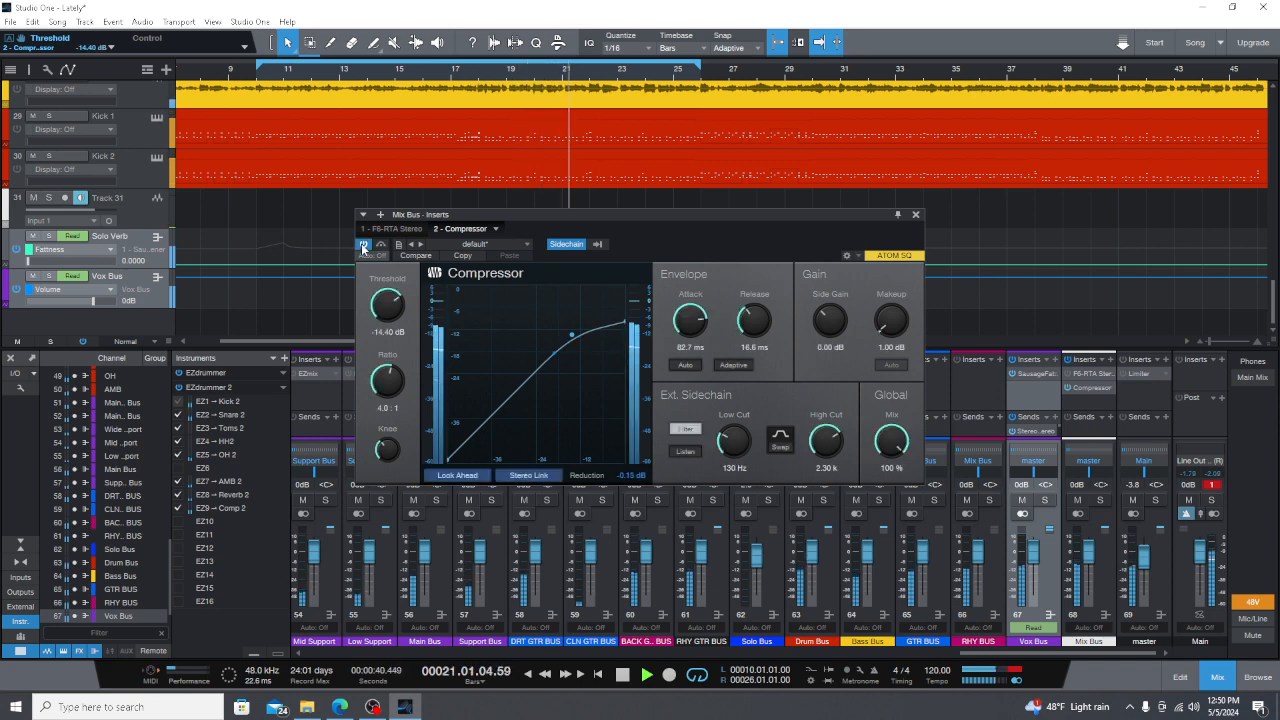
left_click(364, 245)
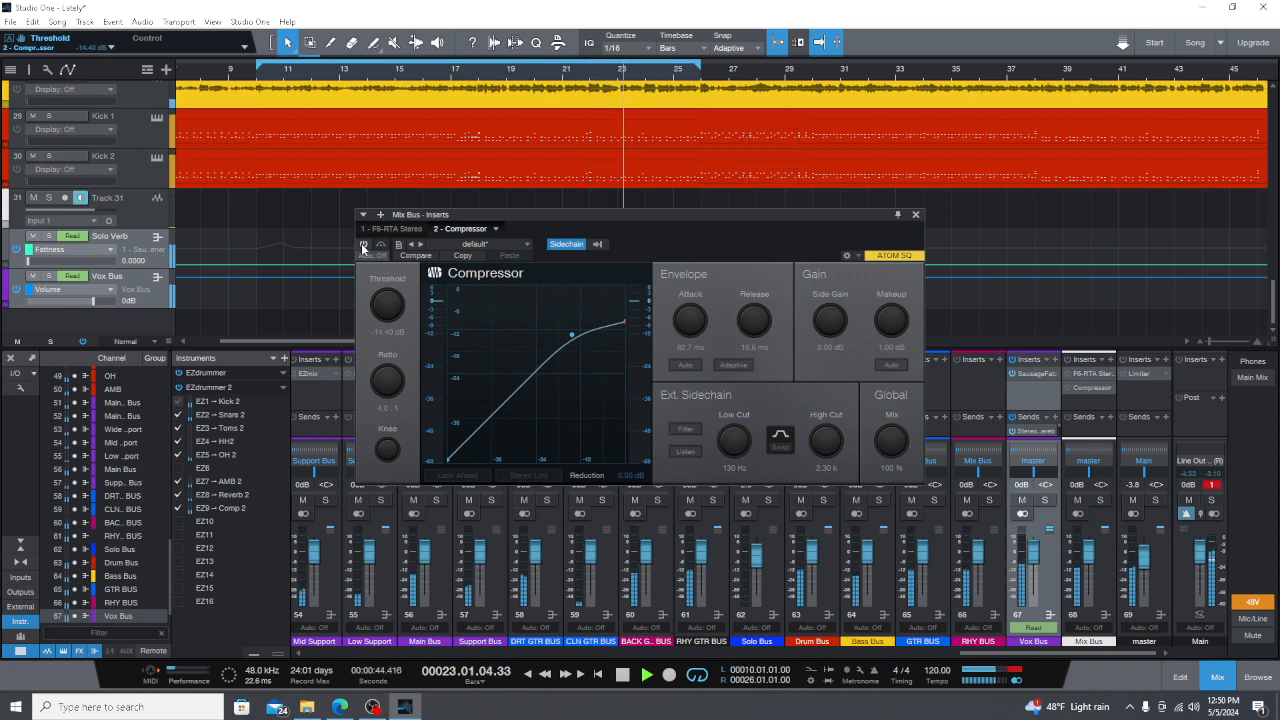
left_click(364, 245)
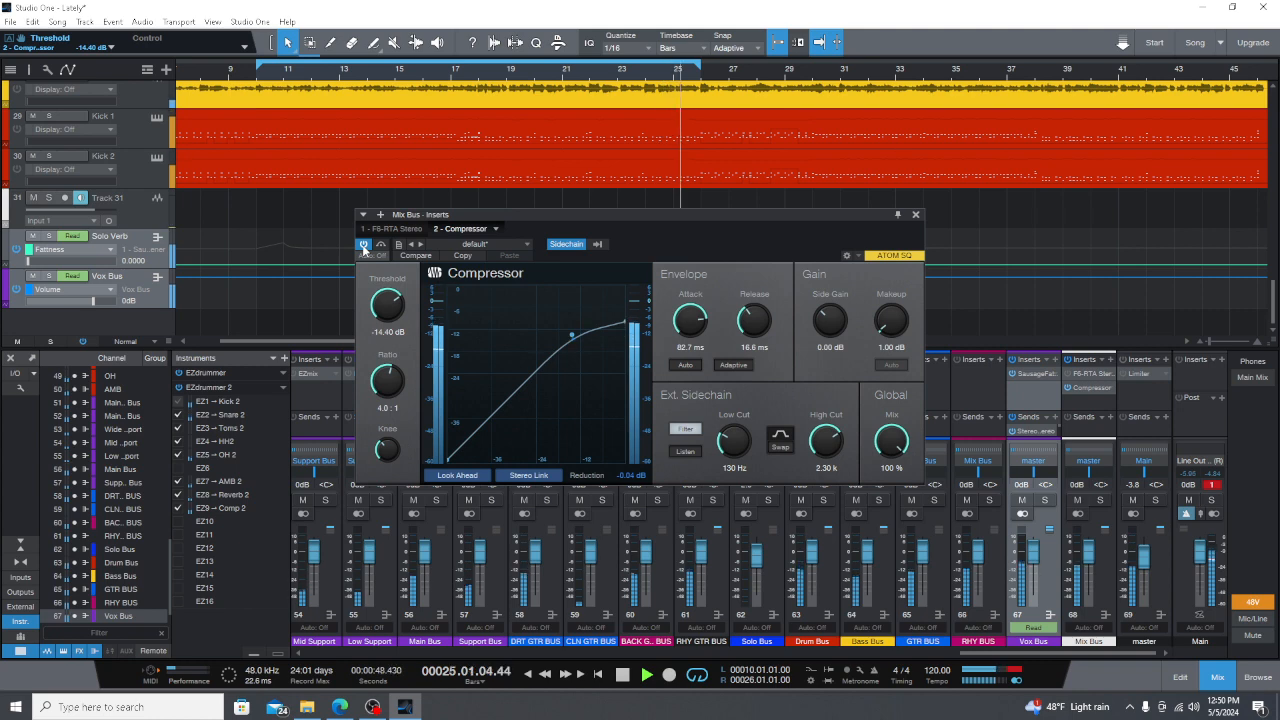
key("space")
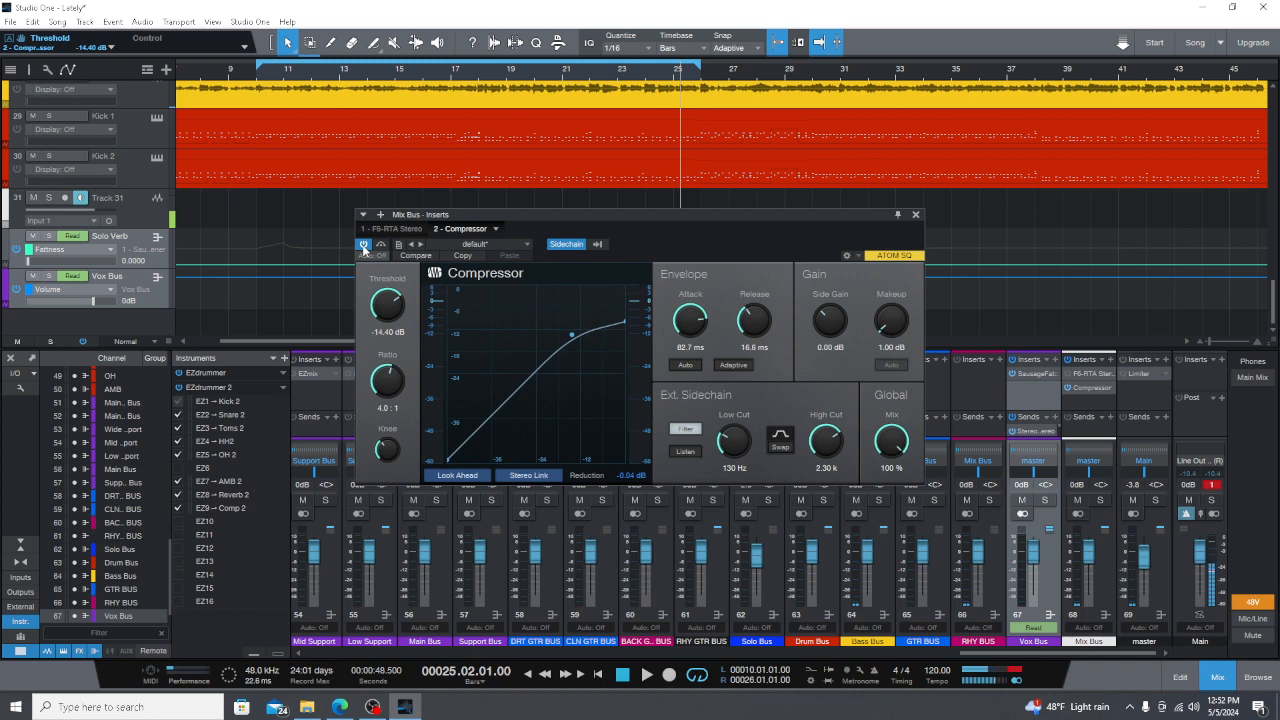
Step: Restart playback and lower the Main output fader to about -16.7 dB
key("space")
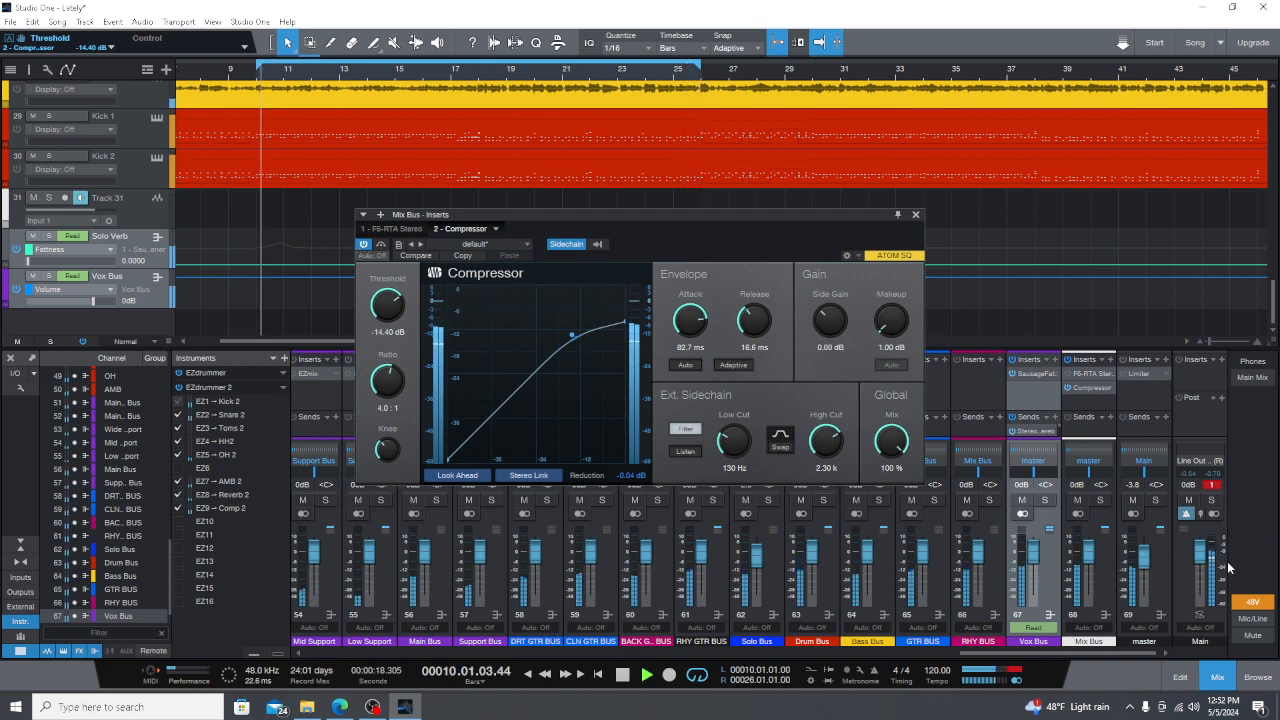
left_click_drag(1202, 556, 1200, 570)
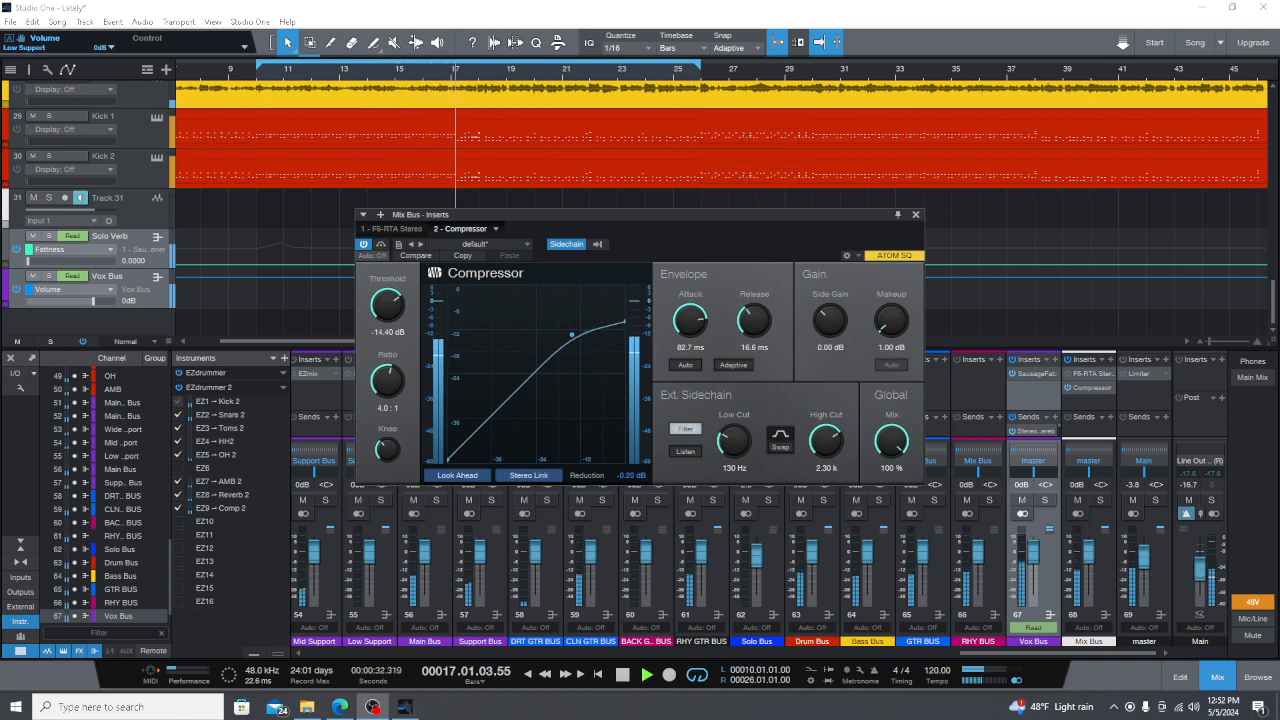